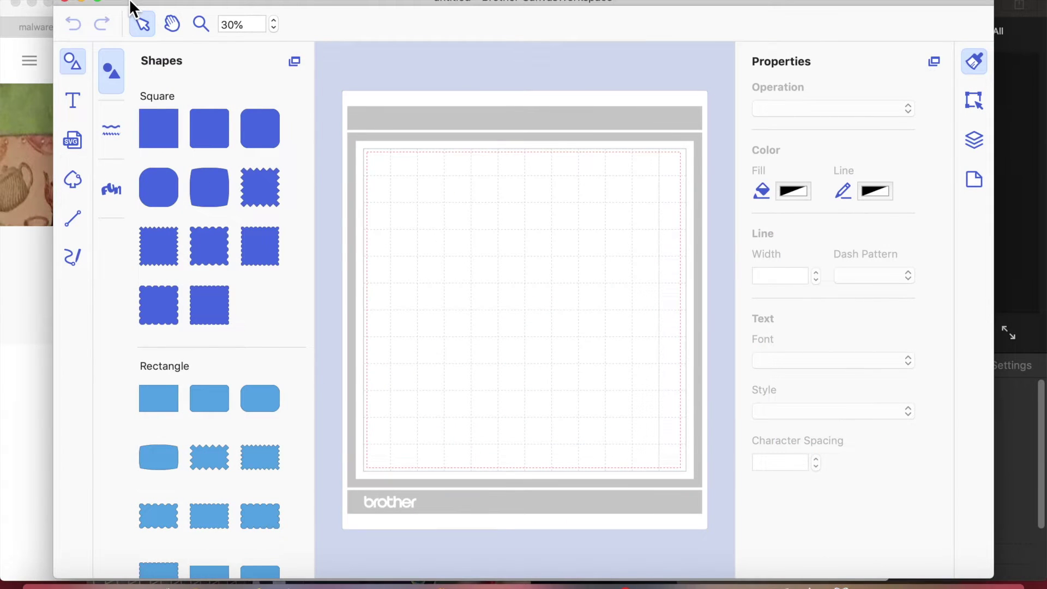
- Hide the Shapes library, leave full screen, and move the window left and widen it
{"action": "left_click", "coordinate": [98, 3]}
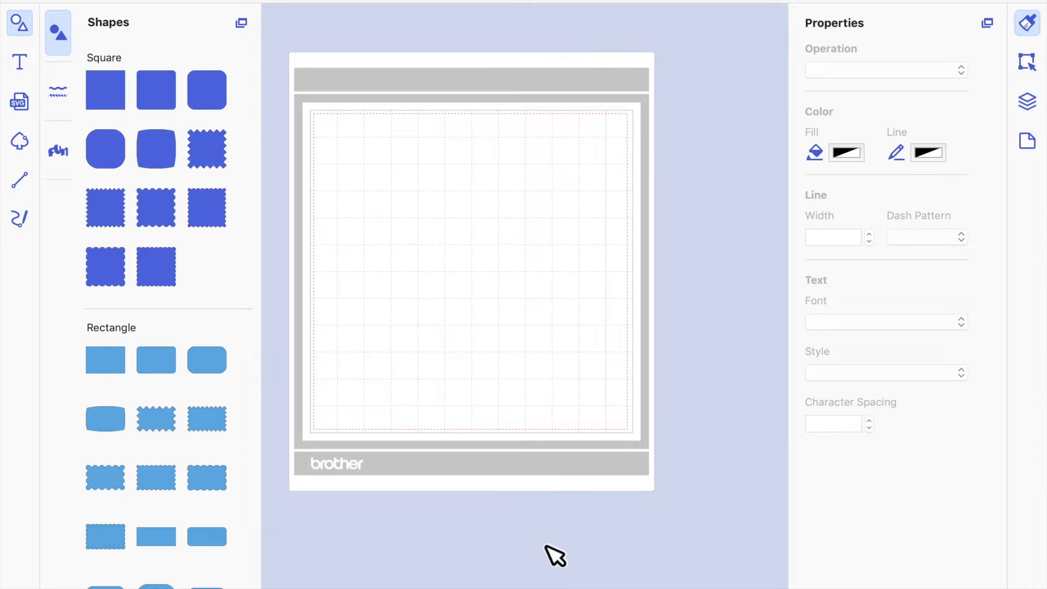
{"action": "left_click", "coordinate": [23, 25]}
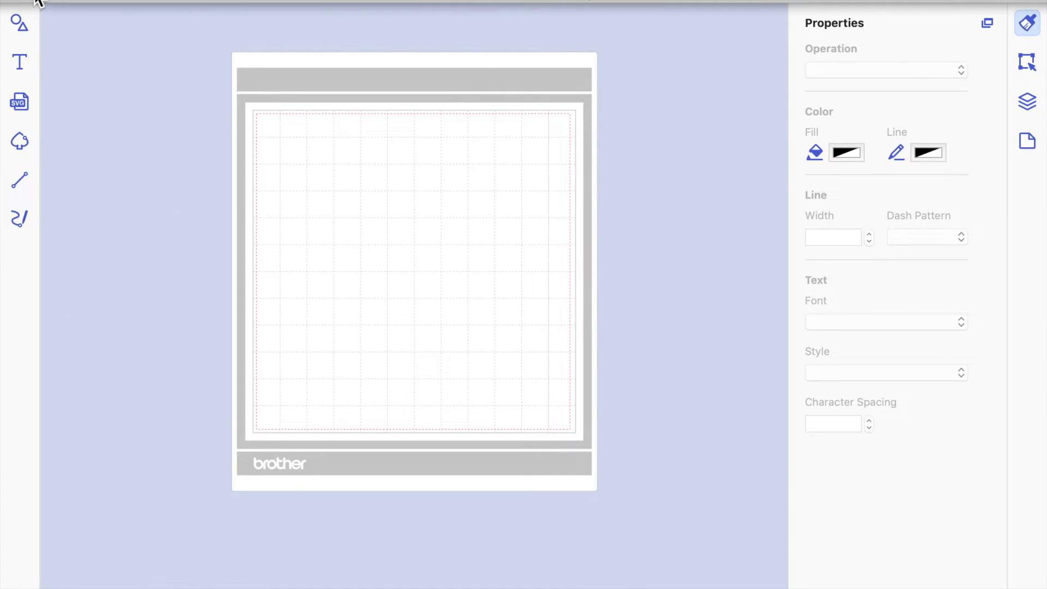
{"action": "left_click", "coordinate": [52, 4]}
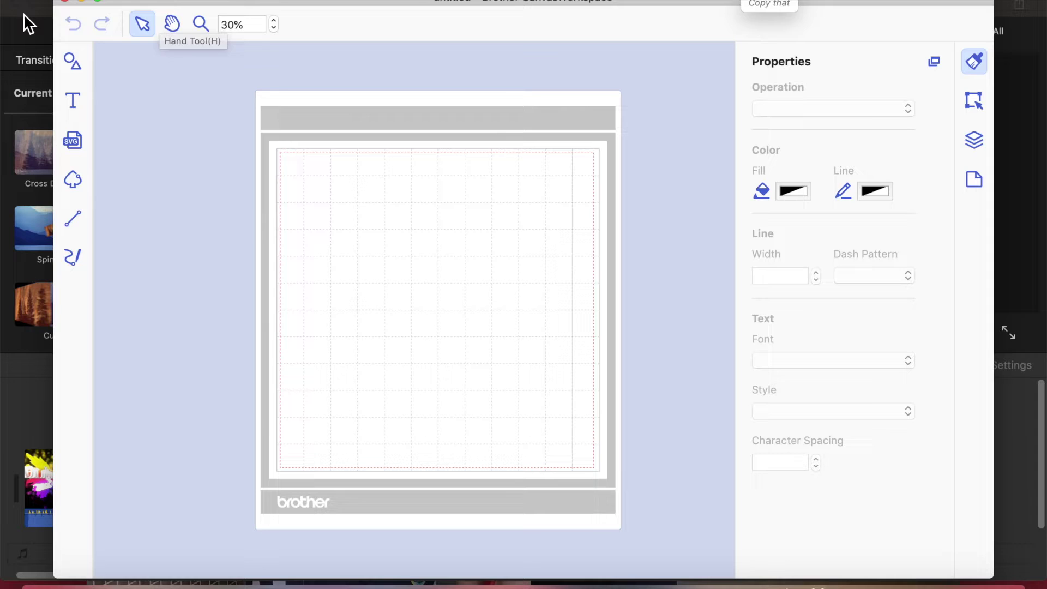
{"action": "left_click_drag", "start_coordinate": [185, 7], "coordinate": [144, 12]}
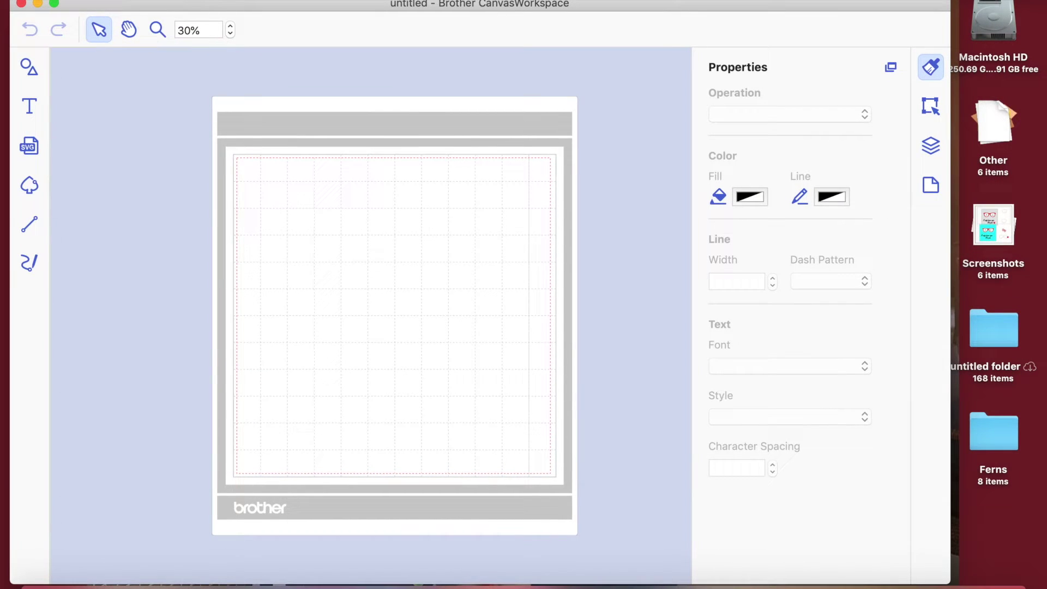
{"action": "left_click_drag", "start_coordinate": [955, 331], "coordinate": [1040, 326]}
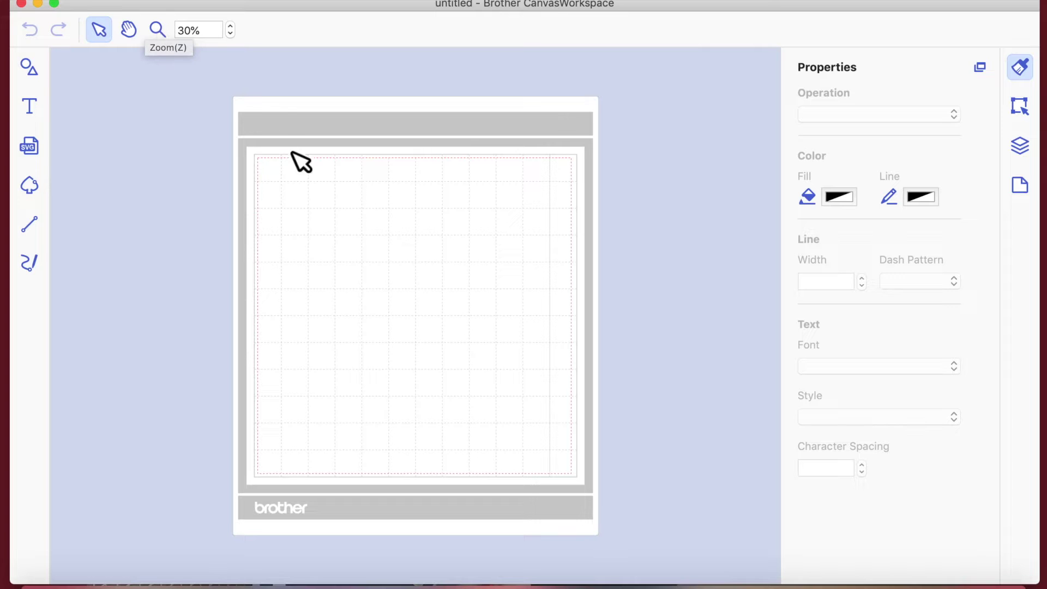
- Zoom the empty mat from 30% to 40% and dismiss the message notification
{"action": "left_click", "coordinate": [230, 26]}
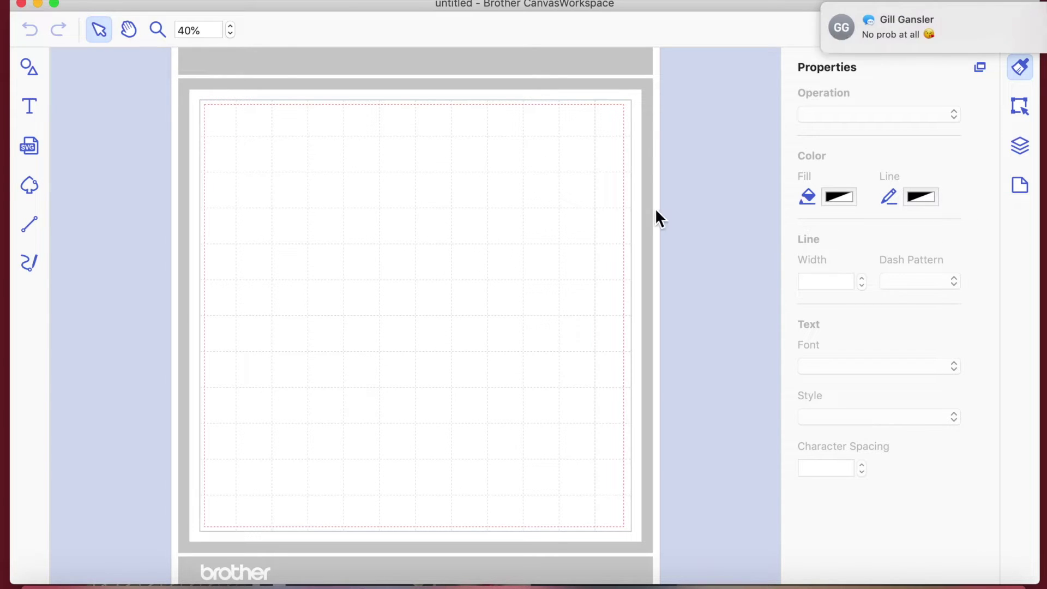
{"action": "mouse_move", "coordinate": [793, 29]}
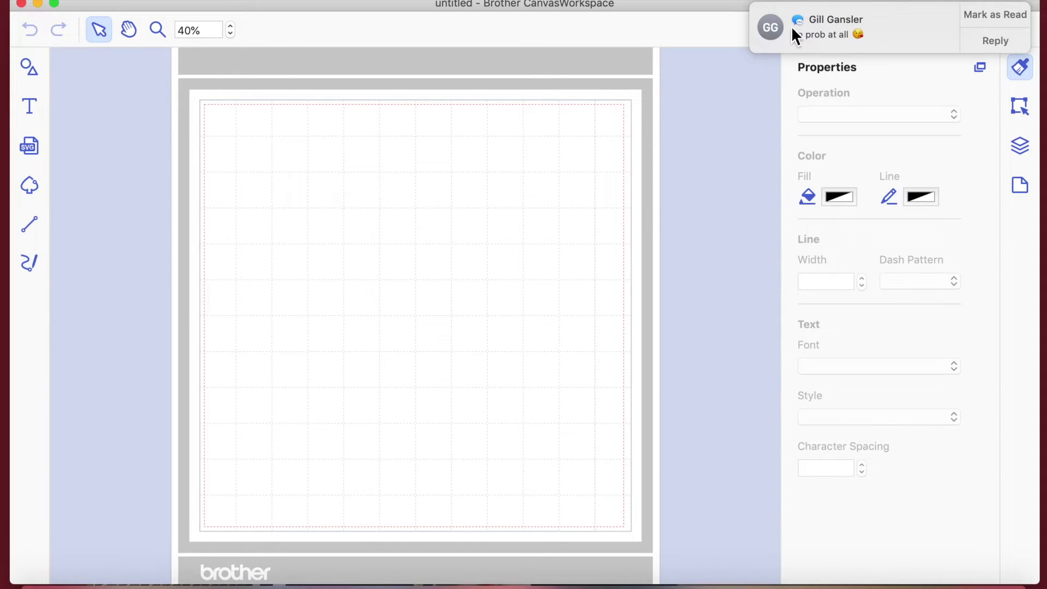
{"action": "left_click", "coordinate": [988, 17]}
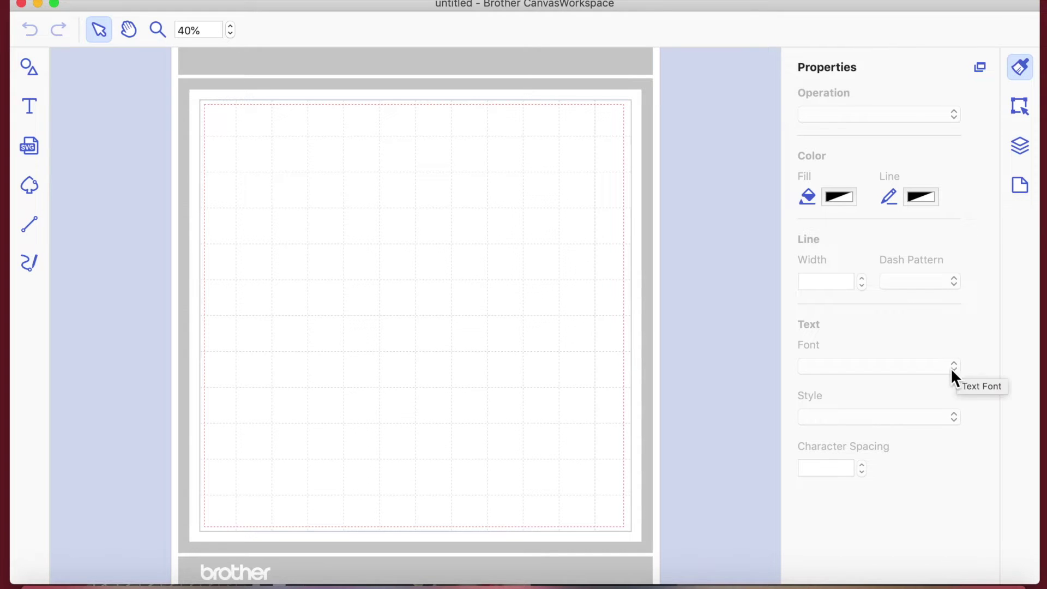
- Add a scalloped ellipse and a plain ellipse from Shapes, moving the plain one below
{"action": "left_click", "coordinate": [30, 66]}
{"action": "scroll", "coordinate": [114, 262], "scroll_direction": "down", "scroll_amount": 15}
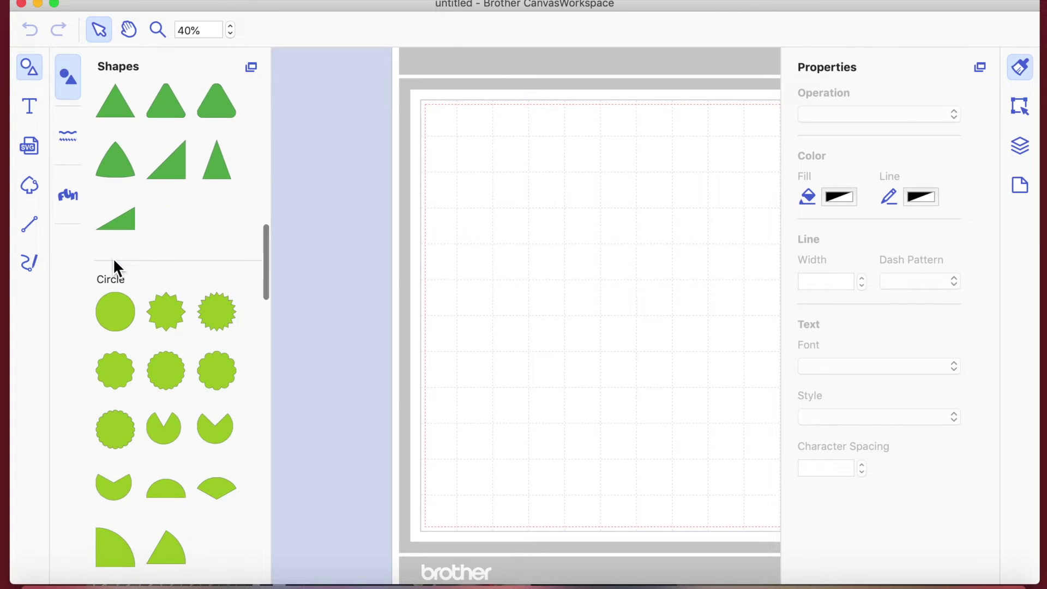
{"action": "scroll", "coordinate": [114, 261], "scroll_direction": "down", "scroll_amount": 10}
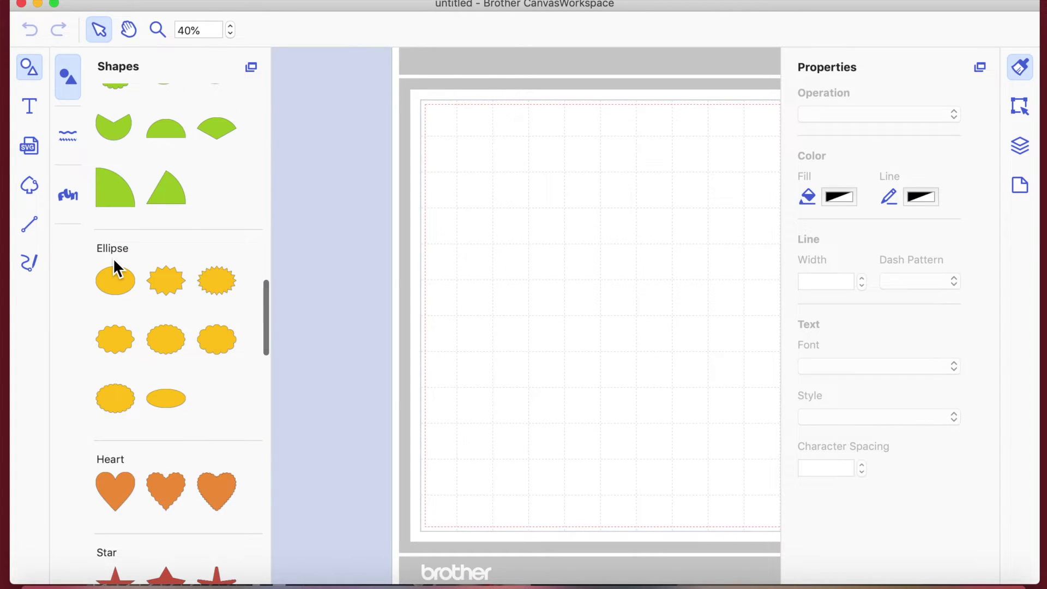
{"action": "left_click", "coordinate": [117, 398]}
{"action": "left_click", "coordinate": [107, 295]}
{"action": "left_click_drag", "start_coordinate": [514, 230], "coordinate": [517, 354]}
{"action": "left_click", "coordinate": [327, 230]}
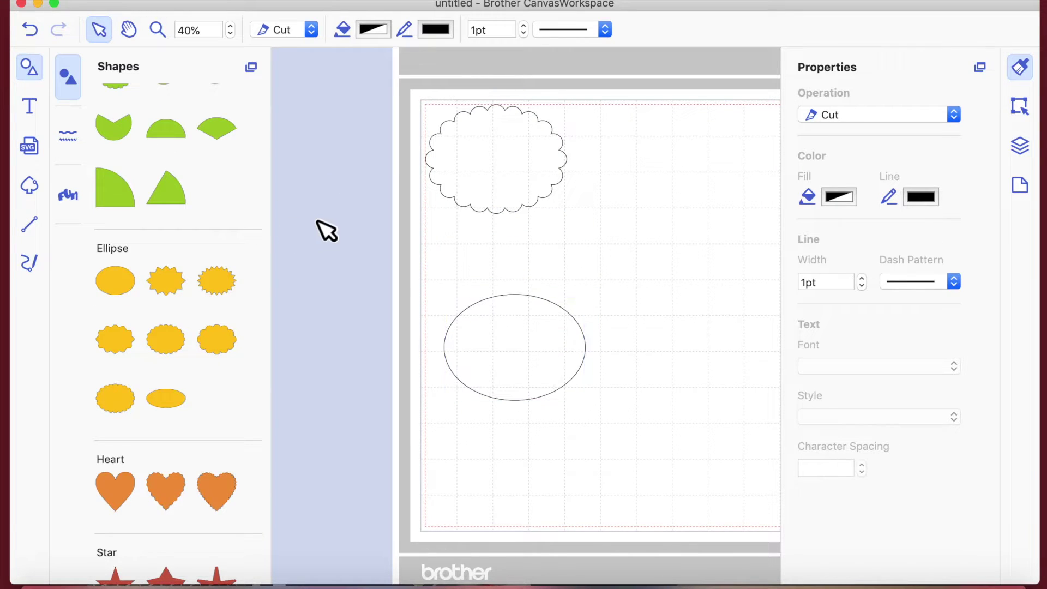
- Delete both trial ellipses, then reopen the Shapes library
{"action": "left_click", "coordinate": [37, 68]}
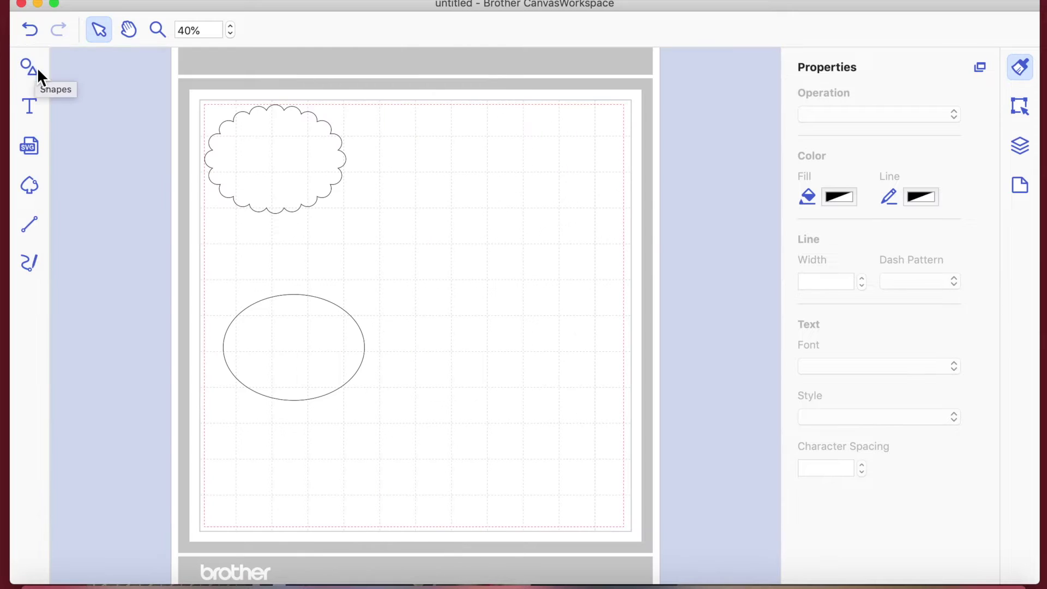
{"action": "left_click", "coordinate": [273, 183]}
{"action": "key", "text": "Delete"}
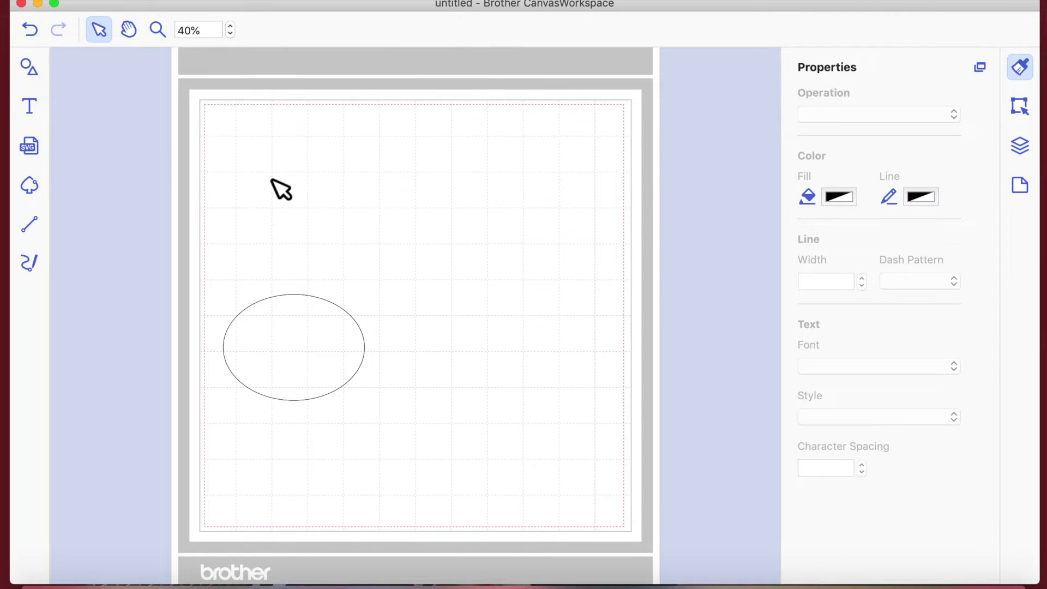
{"action": "left_click", "coordinate": [316, 369]}
{"action": "key", "text": "Delete"}
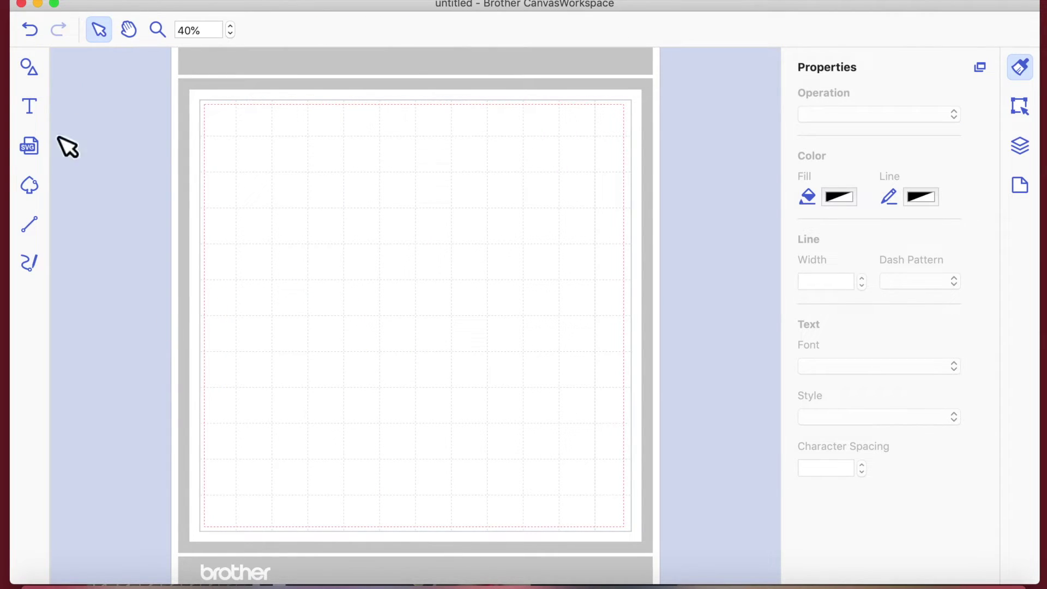
{"action": "left_click", "coordinate": [31, 66]}
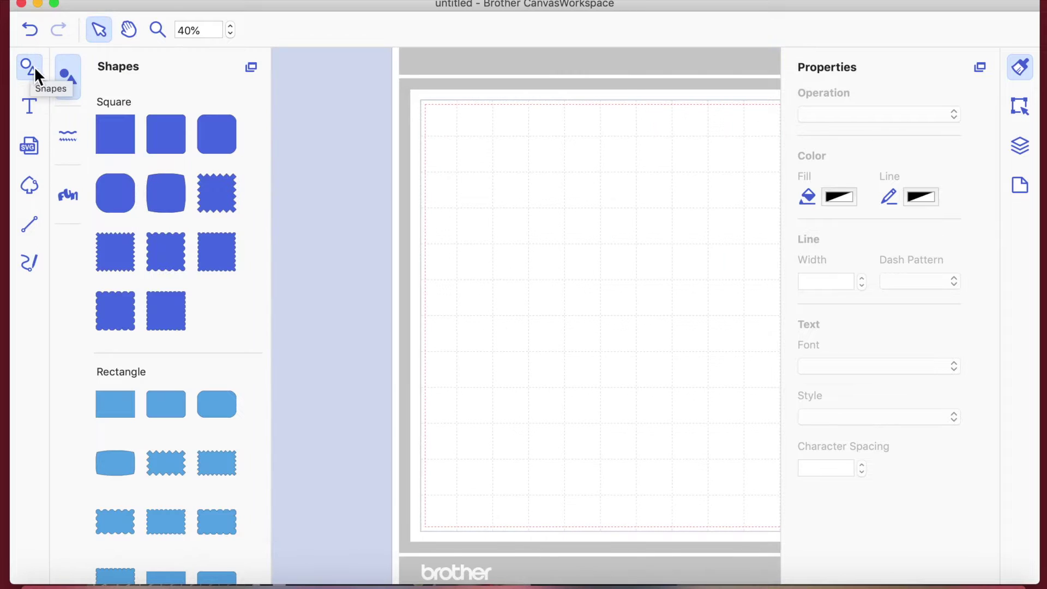
- Add a scalloped ellipse, place a copy lower down, and delete the top one
{"action": "scroll", "coordinate": [162, 404], "scroll_direction": "down", "scroll_amount": 6}
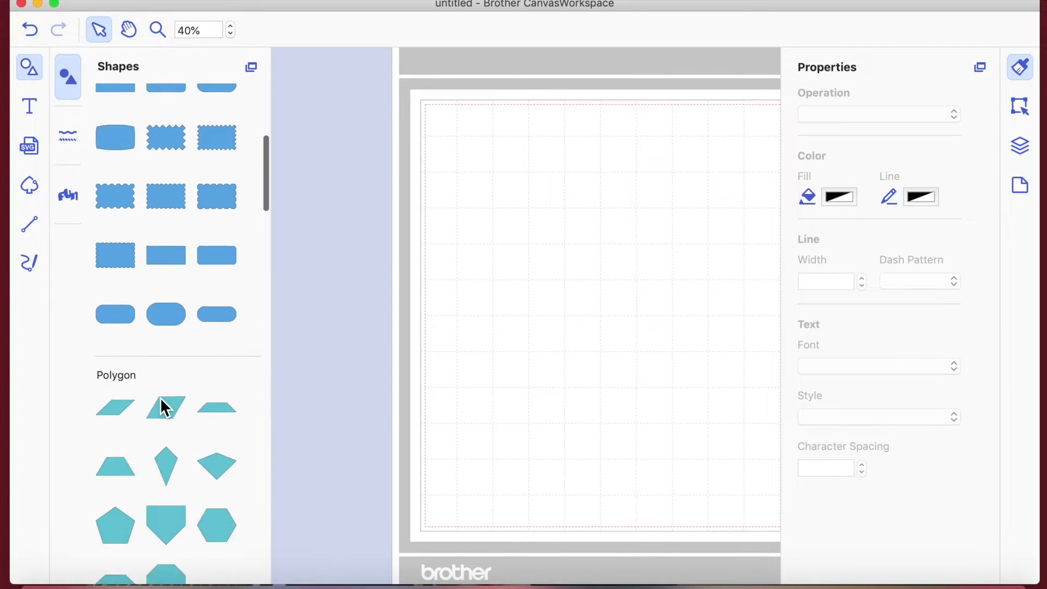
{"action": "scroll", "coordinate": [162, 403], "scroll_direction": "down", "scroll_amount": 10}
{"action": "scroll", "coordinate": [143, 278], "scroll_direction": "down", "scroll_amount": 5}
{"action": "scroll", "coordinate": [139, 485], "scroll_direction": "down", "scroll_amount": 3}
{"action": "scroll", "coordinate": [139, 495], "scroll_direction": "down", "scroll_amount": 1}
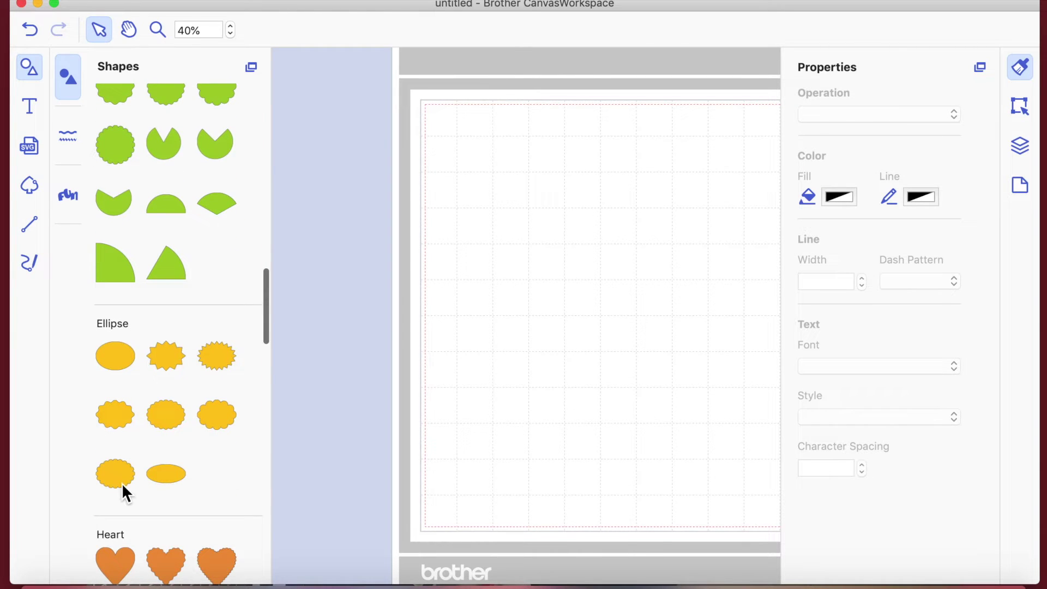
{"action": "left_click", "coordinate": [170, 414]}
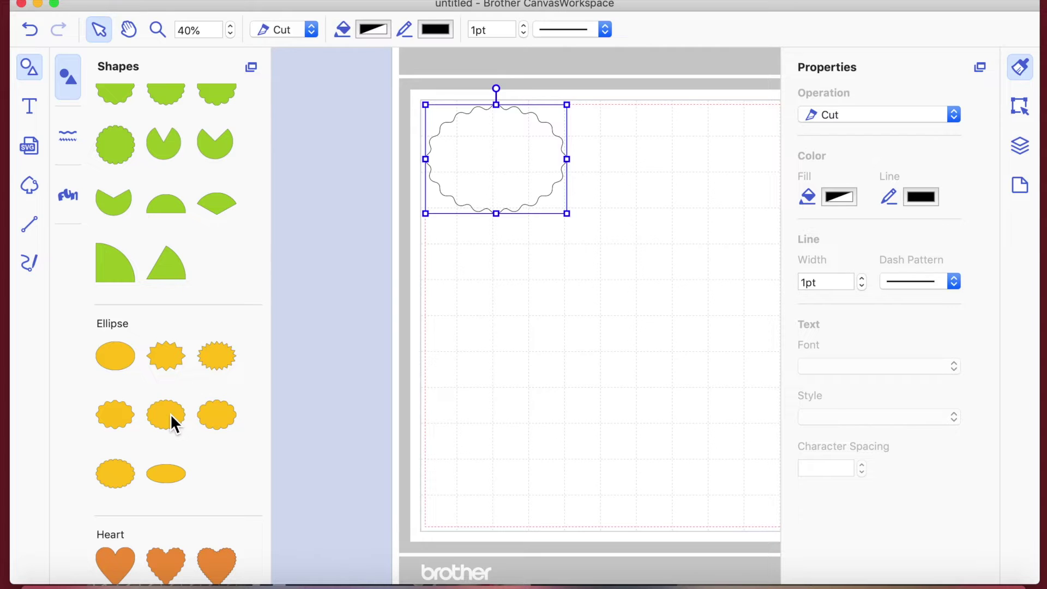
{"action": "left_click", "coordinate": [108, 482]}
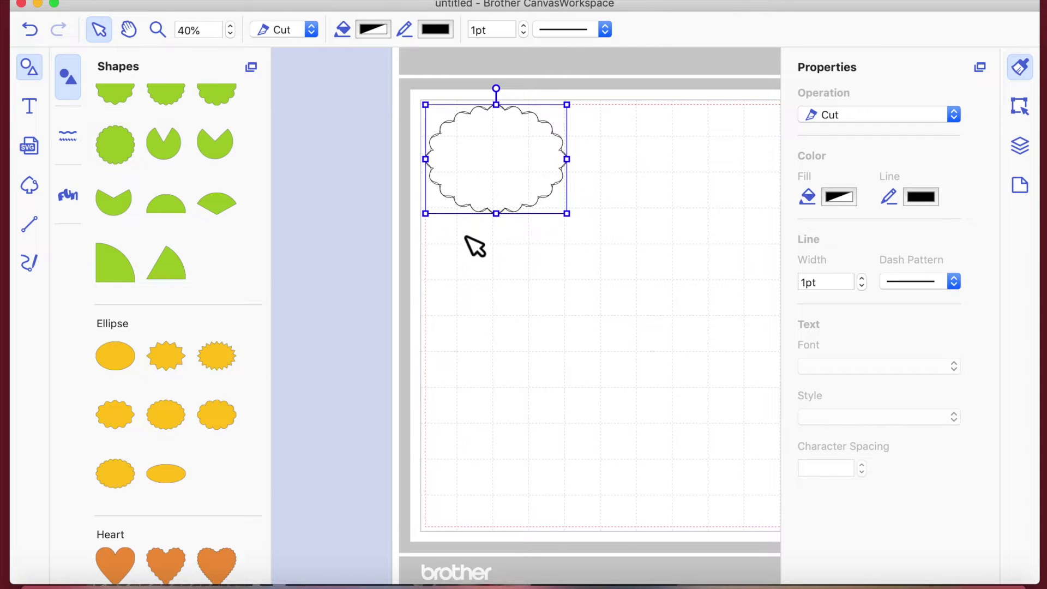
{"action": "left_click_drag", "start_coordinate": [474, 238], "coordinate": [475, 336]}
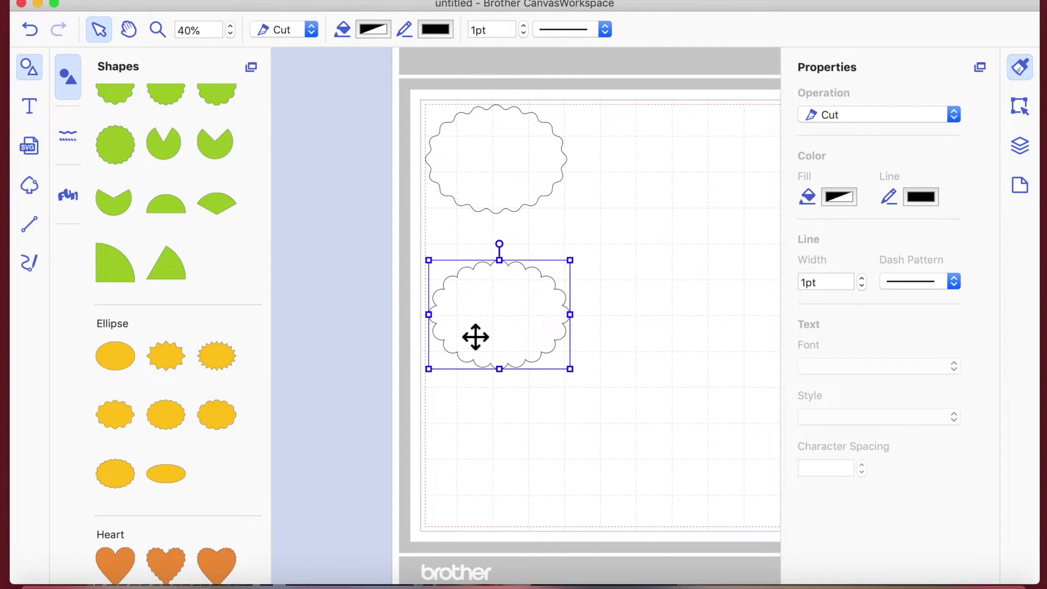
{"action": "left_click", "coordinate": [516, 180]}
{"action": "key", "text": "Delete"}
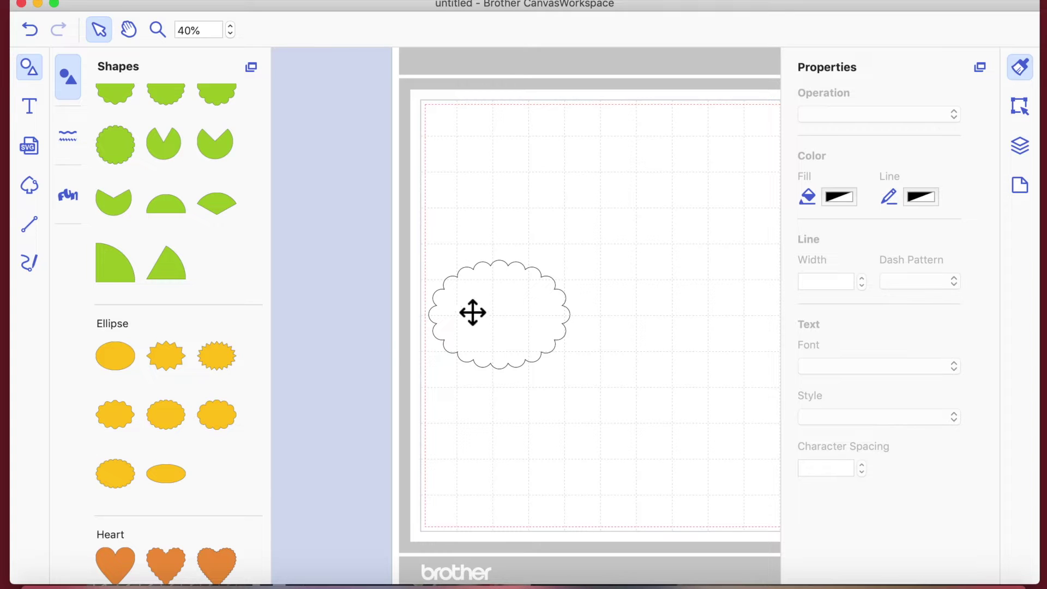
- Add a plain ellipse and move it toward the top centre of the mat
{"action": "left_click", "coordinate": [117, 358]}
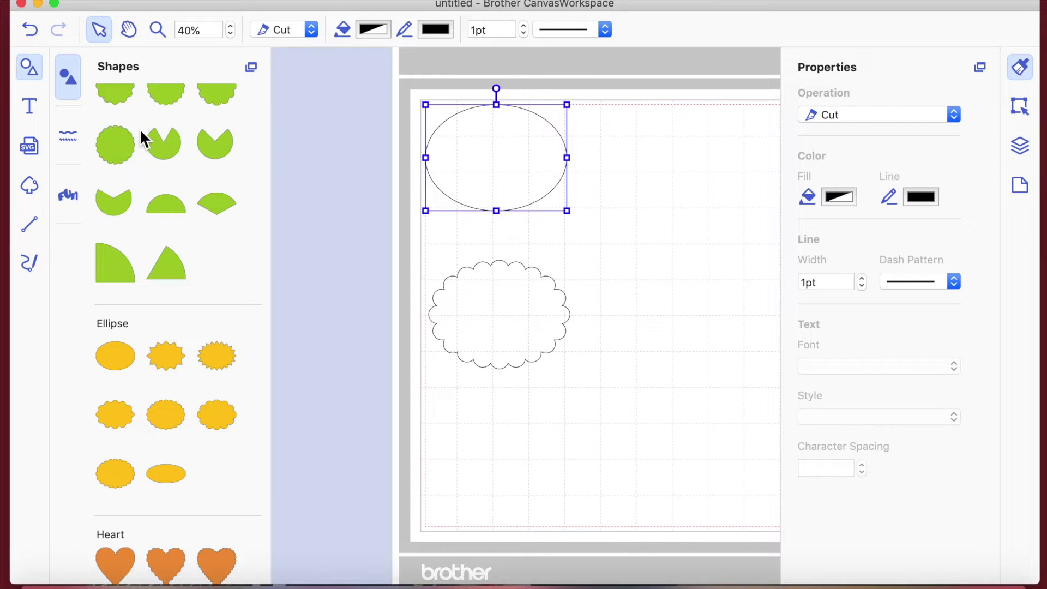
{"action": "left_click", "coordinate": [30, 67]}
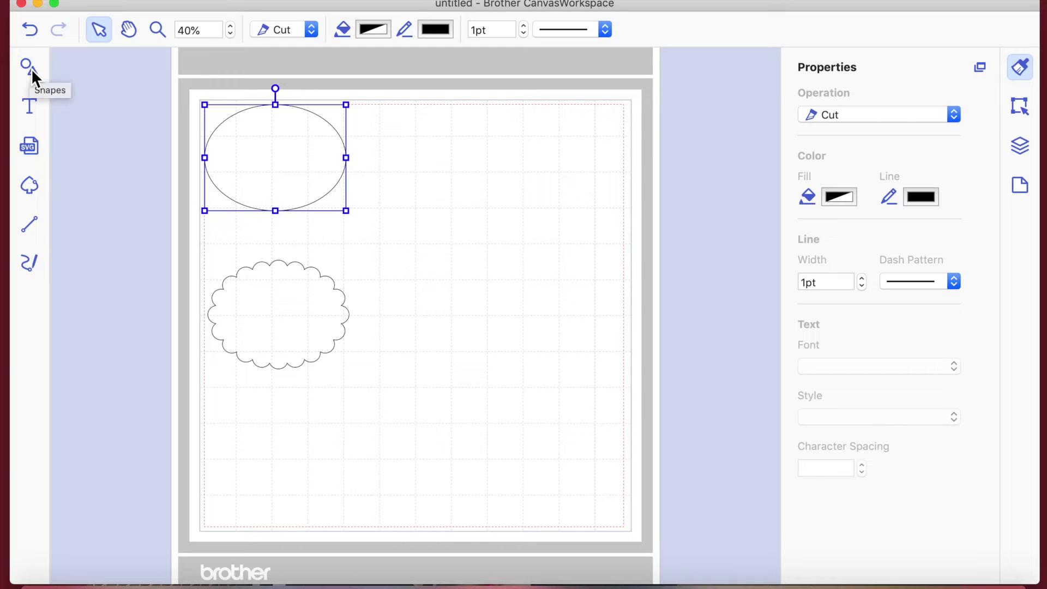
{"action": "left_click", "coordinate": [366, 261]}
{"action": "left_click", "coordinate": [310, 180]}
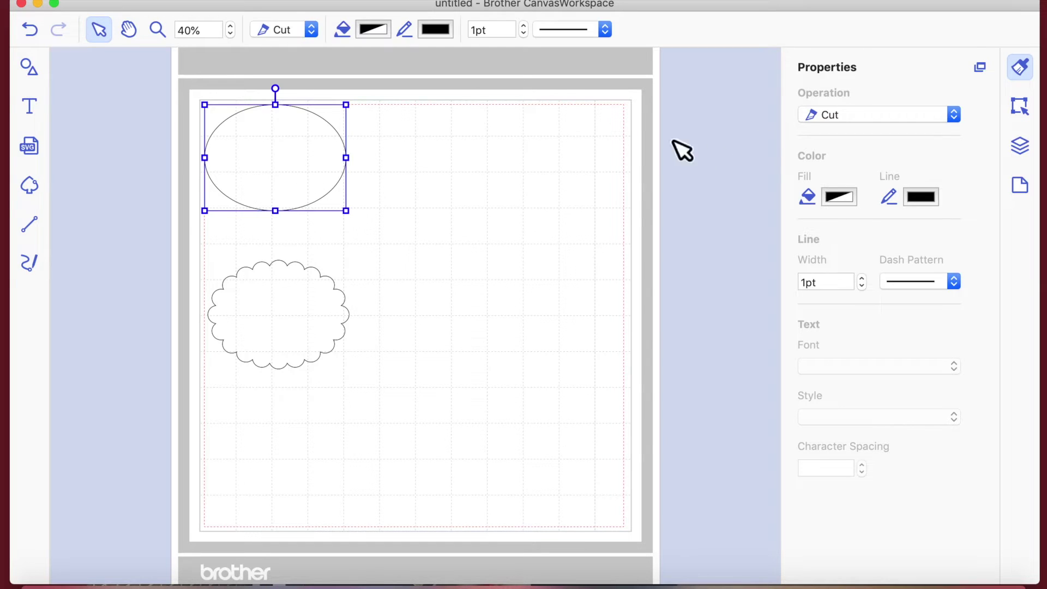
{"action": "left_click_drag", "start_coordinate": [301, 174], "coordinate": [445, 224]}
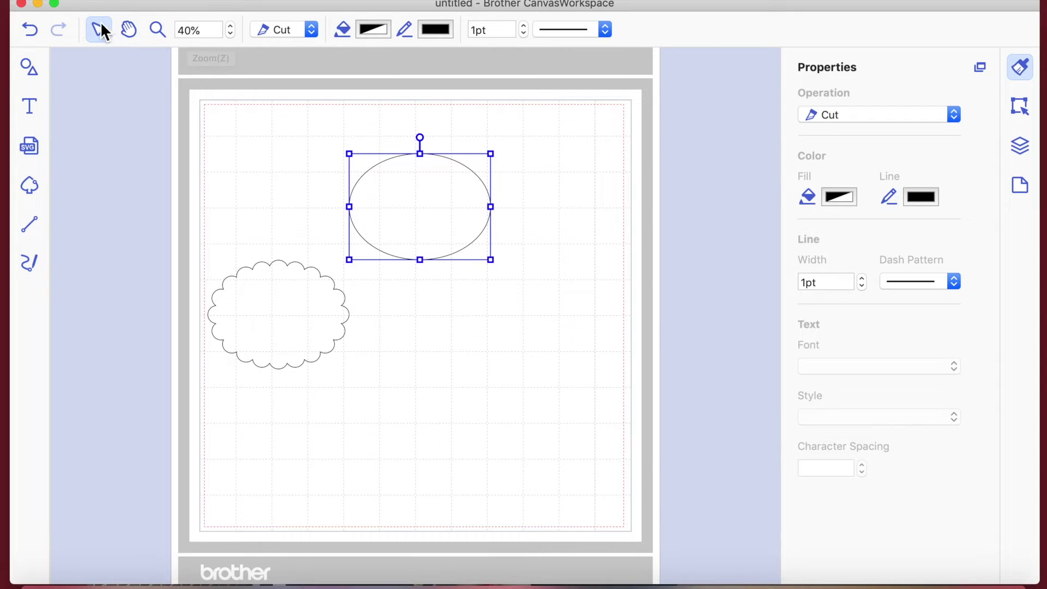
- Nudge the plain ellipse right and down, pan the view, and return to the Select tool
{"action": "left_click_drag", "start_coordinate": [386, 191], "coordinate": [433, 213]}
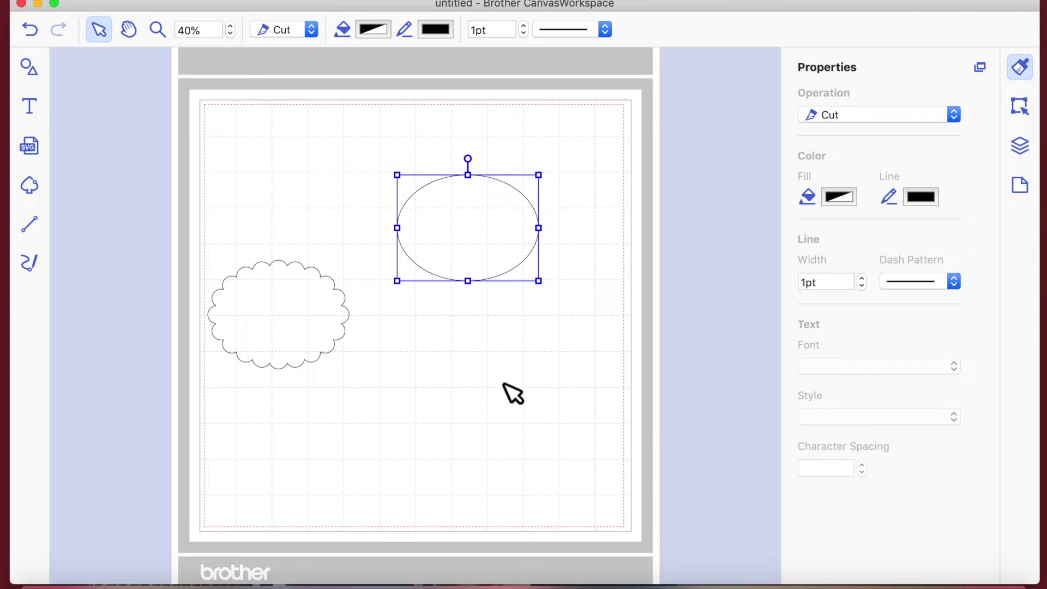
{"action": "left_click", "coordinate": [128, 29]}
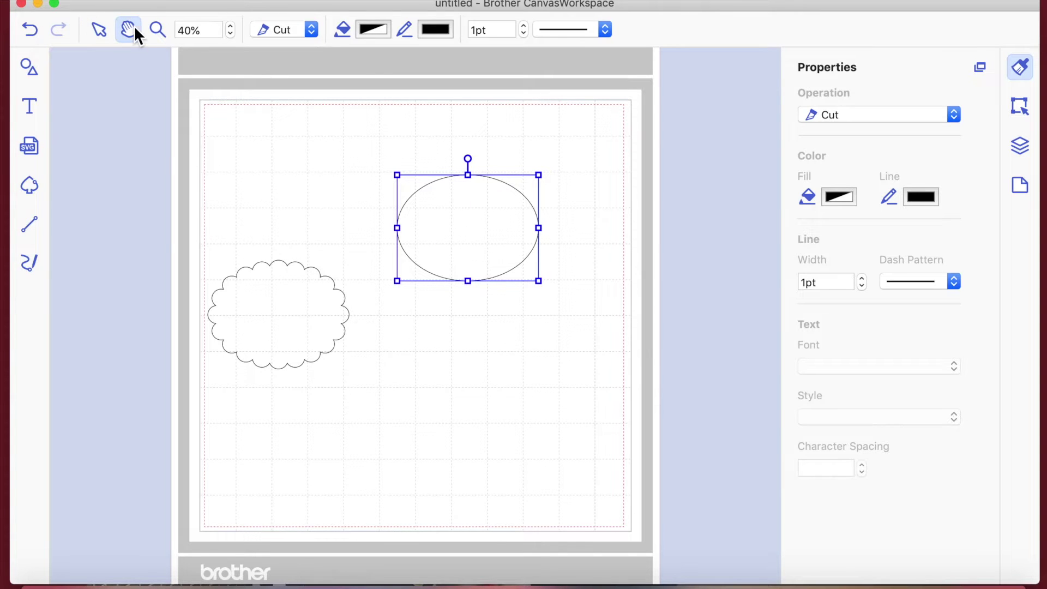
{"action": "scroll", "coordinate": [426, 213], "scroll_direction": "up", "scroll_amount": 5}
{"action": "scroll", "coordinate": [426, 212], "scroll_direction": "down", "scroll_amount": 6}
{"action": "scroll", "coordinate": [426, 212], "scroll_direction": "up", "scroll_amount": 4}
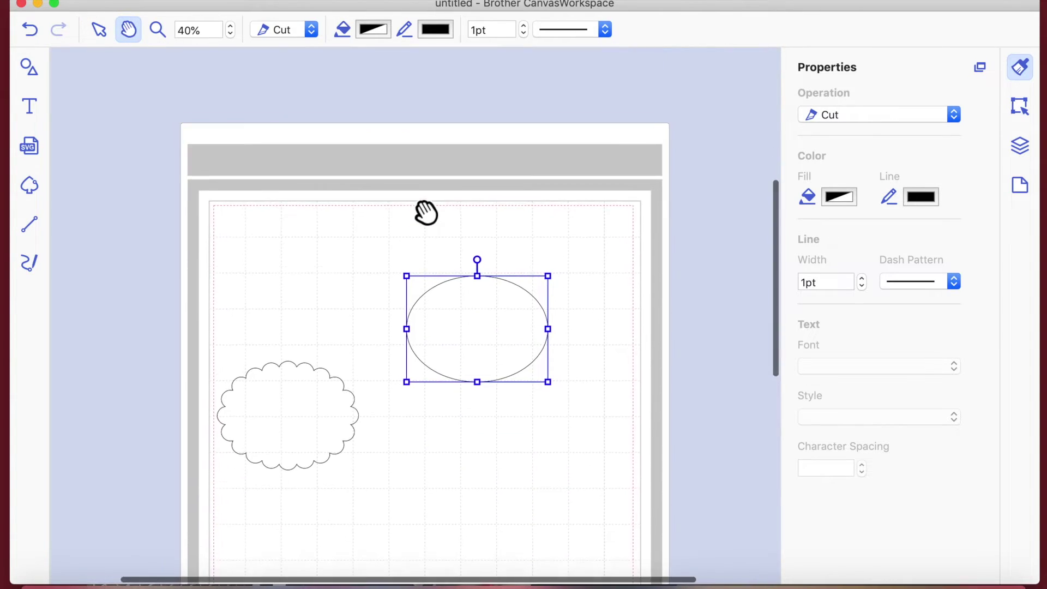
{"action": "scroll", "coordinate": [426, 213], "scroll_direction": "right", "scroll_amount": 3}
{"action": "scroll", "coordinate": [426, 213], "scroll_direction": "down", "scroll_amount": 3}
{"action": "scroll", "coordinate": [425, 212], "scroll_direction": "left", "scroll_amount": 1}
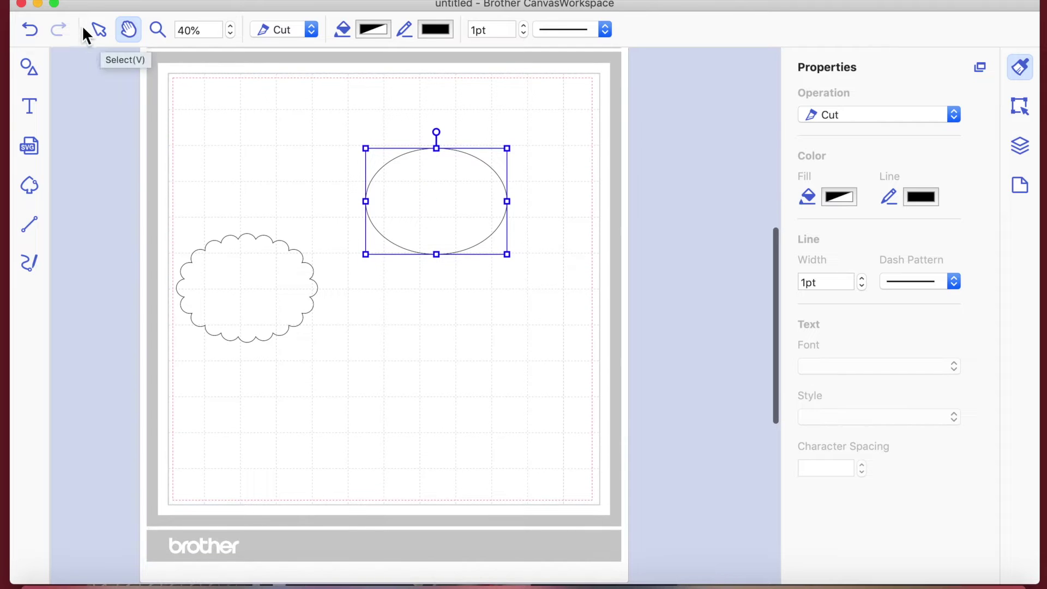
{"action": "left_click", "coordinate": [102, 31]}
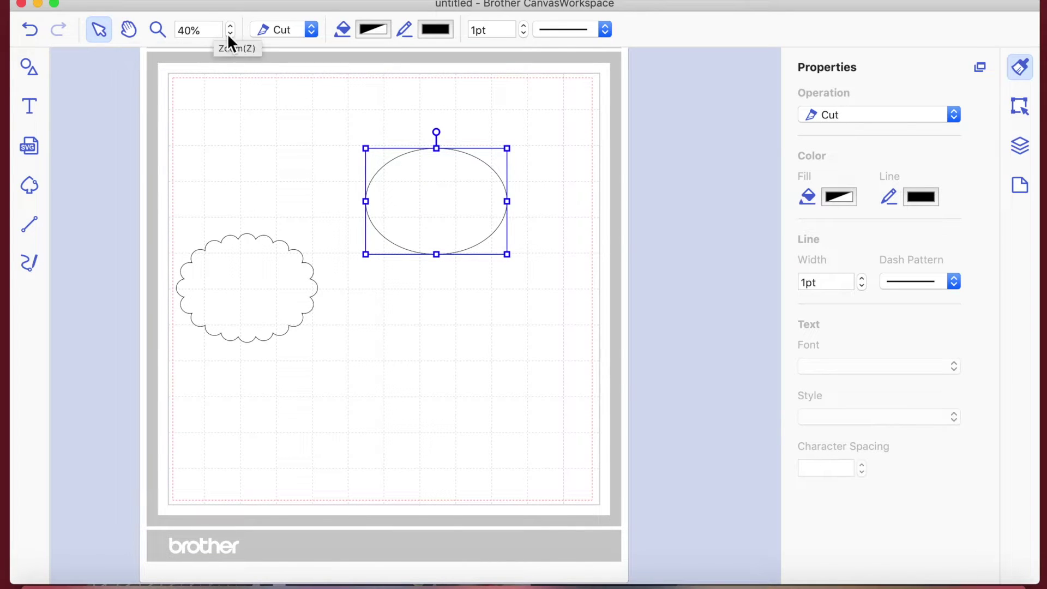
{"action": "left_click", "coordinate": [158, 31]}
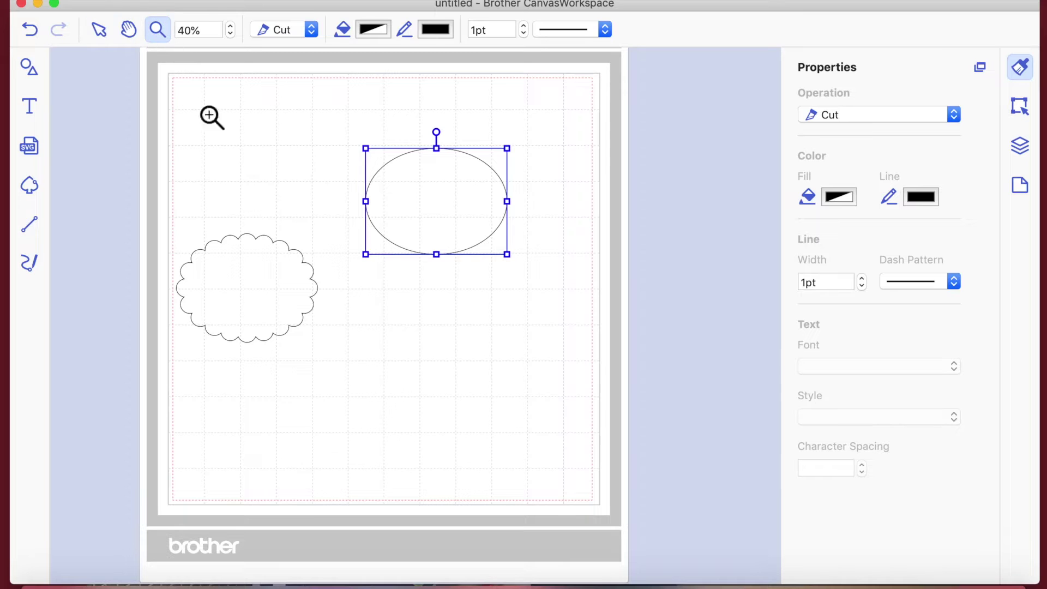
{"action": "left_click", "coordinate": [311, 316]}
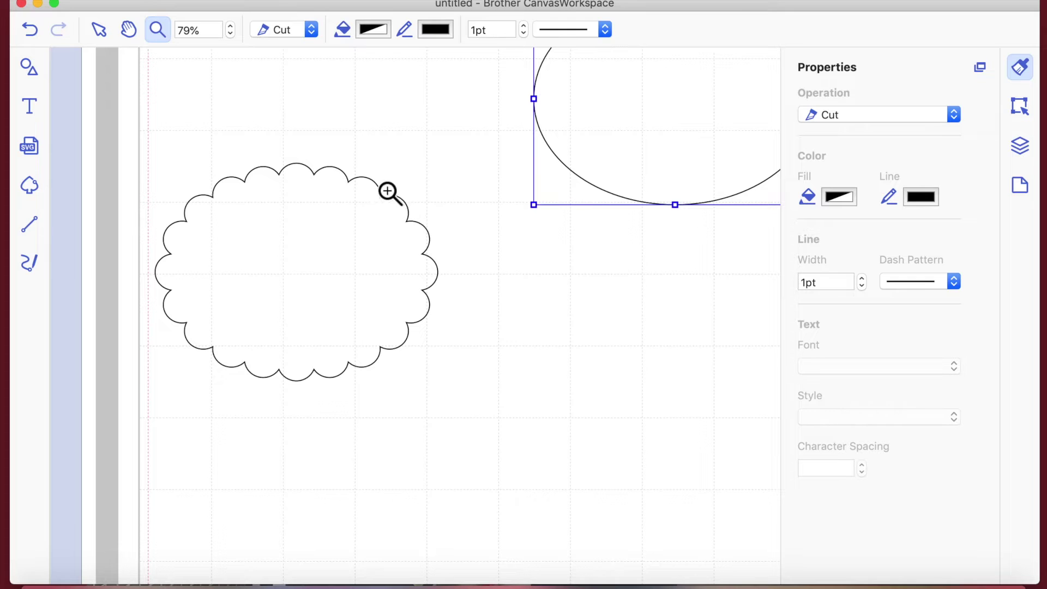
{"action": "left_click", "coordinate": [411, 213]}
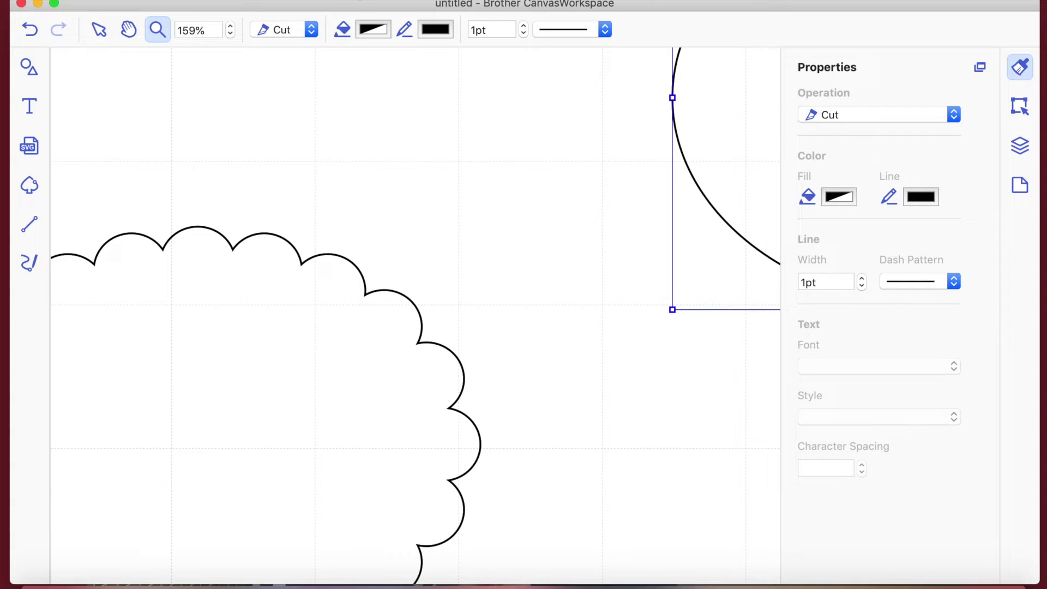
{"action": "left_click", "coordinate": [344, 0]}
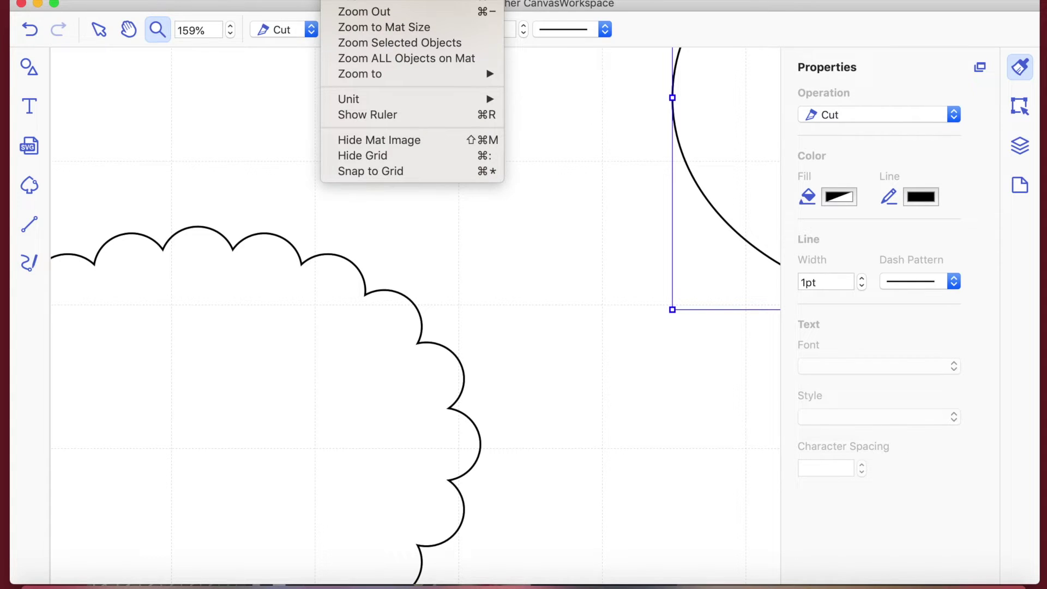
{"action": "left_click", "coordinate": [358, 60]}
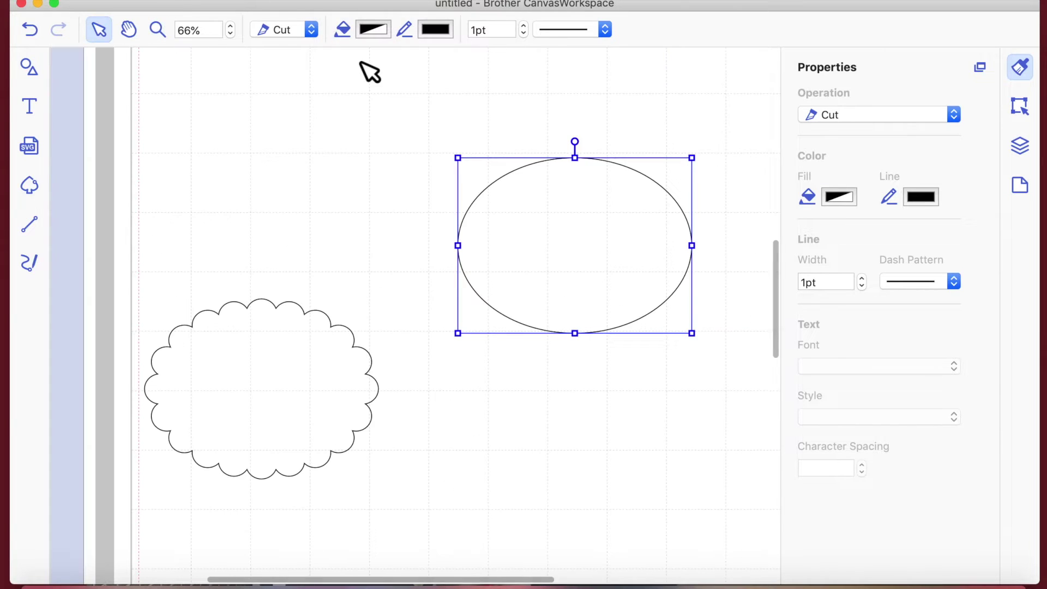
{"action": "left_click", "coordinate": [344, 0]}
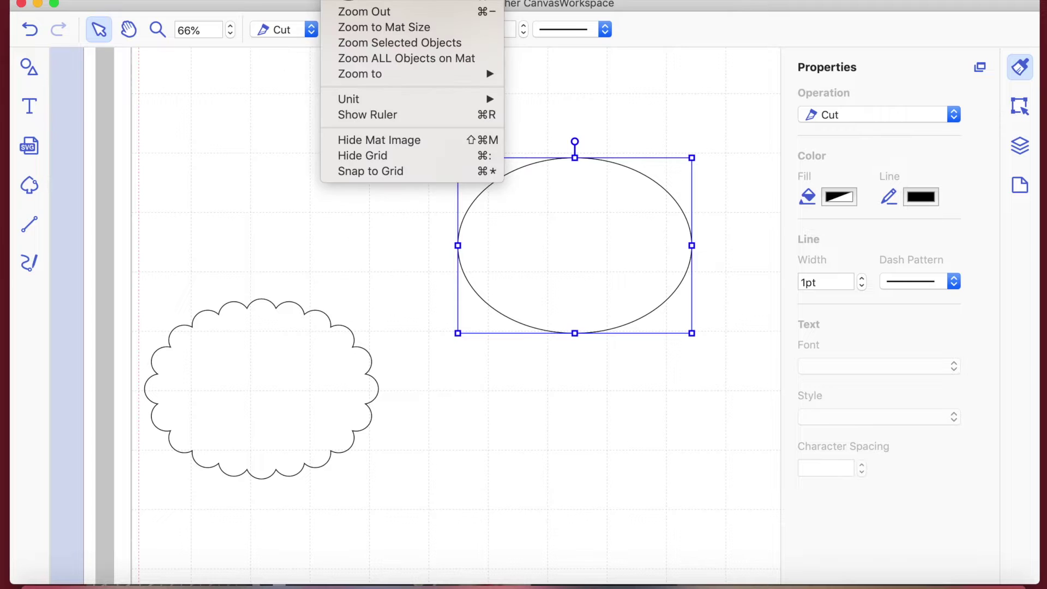
{"action": "left_click", "coordinate": [360, 59]}
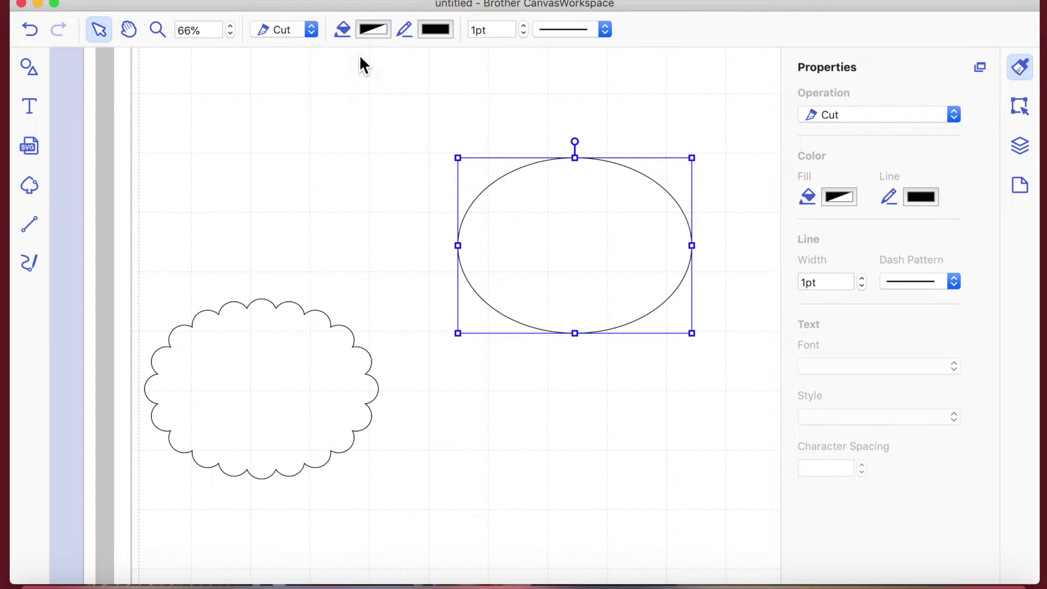
{"action": "left_click", "coordinate": [231, 34]}
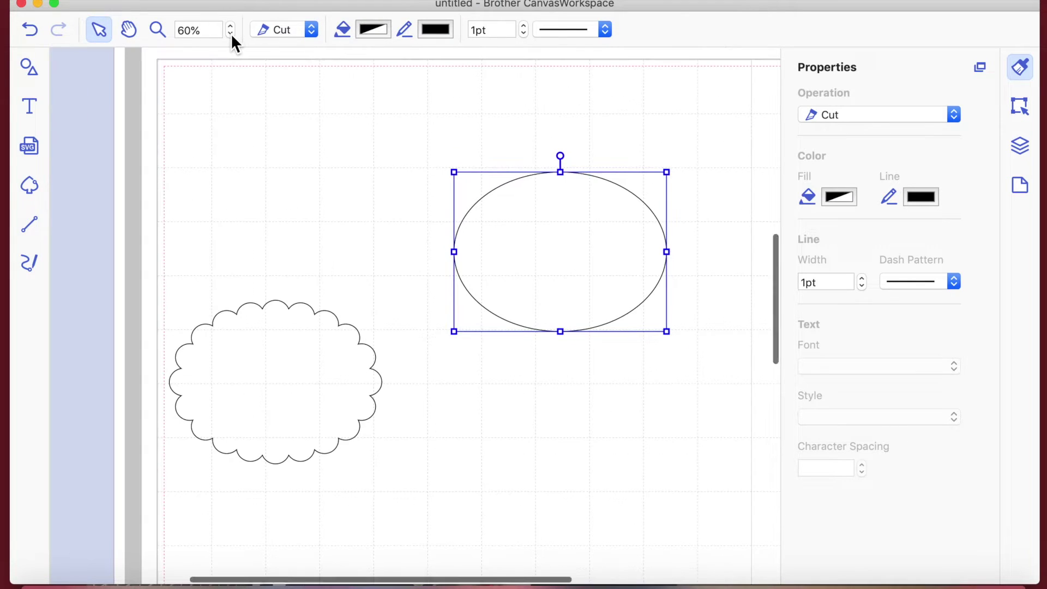
{"action": "left_click", "coordinate": [231, 33]}
{"action": "left_click", "coordinate": [230, 34]}
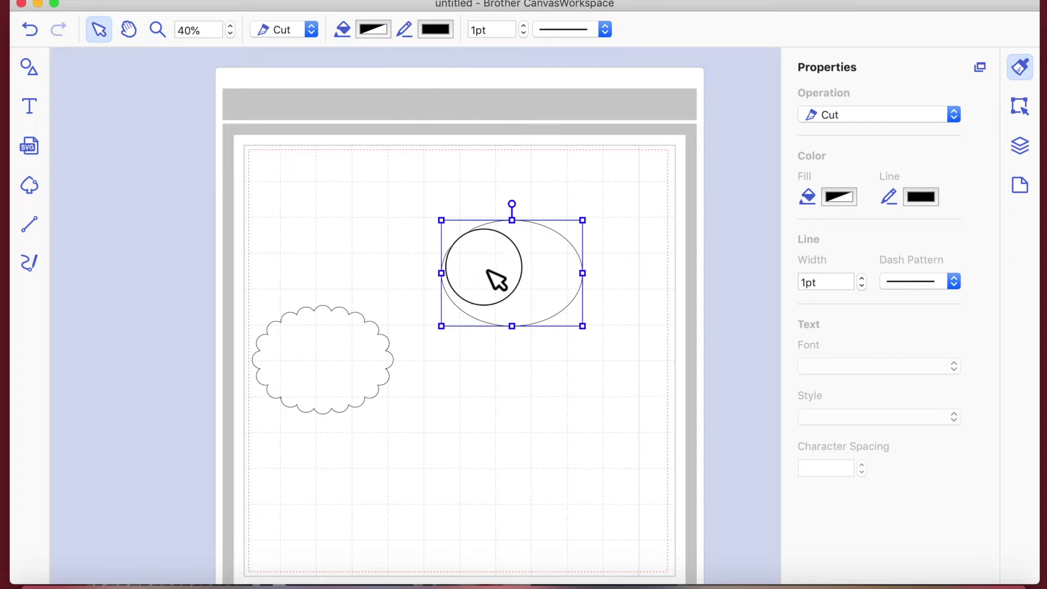
- Fill the plain ellipse with Blueberry and move the scalloped cloud up beside it
{"action": "left_click", "coordinate": [365, 28]}
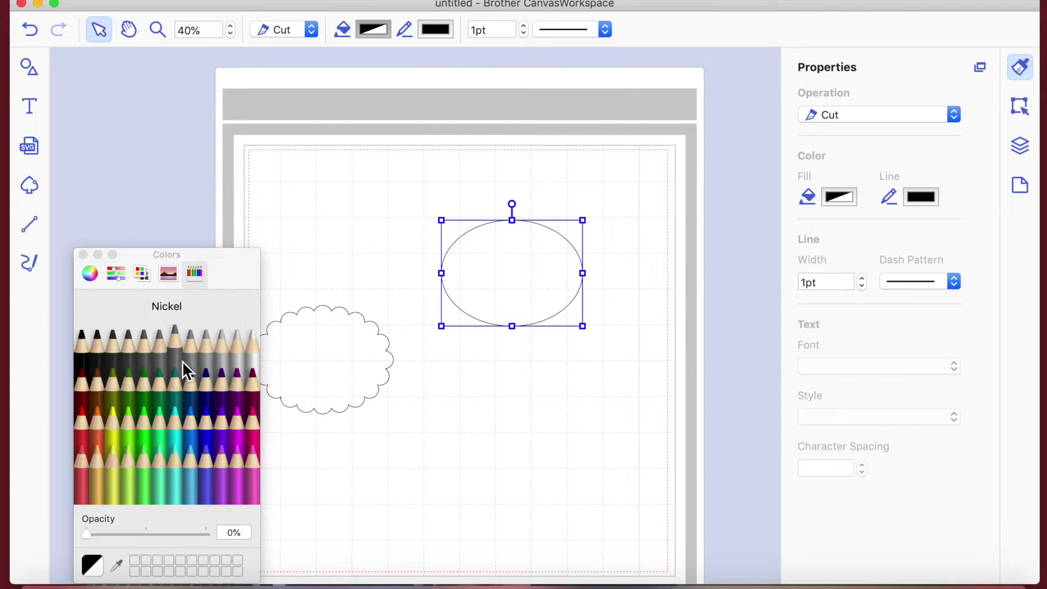
{"action": "left_click", "coordinate": [206, 431]}
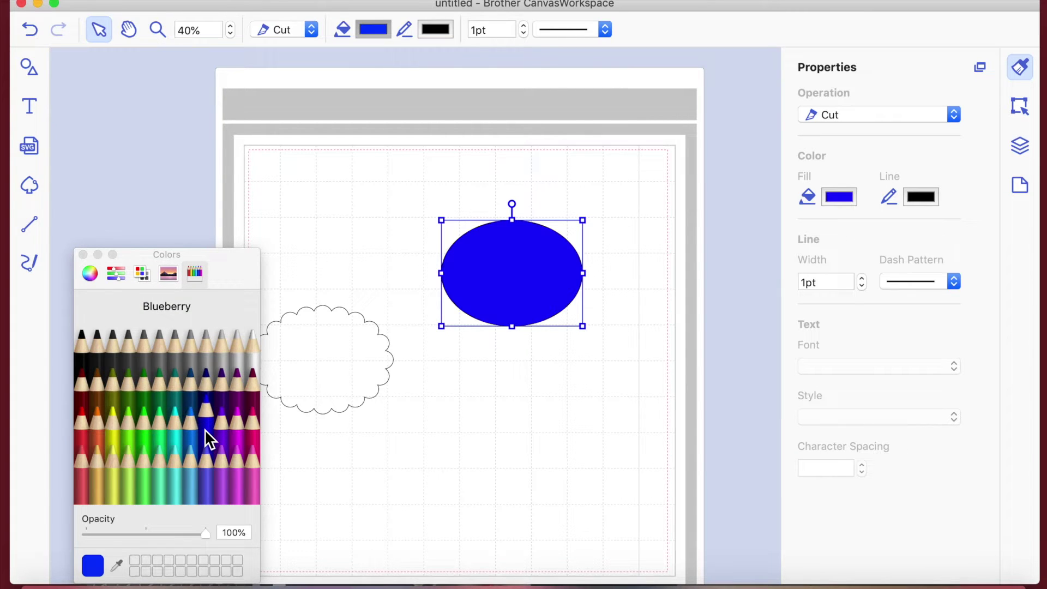
{"action": "left_click", "coordinate": [83, 255]}
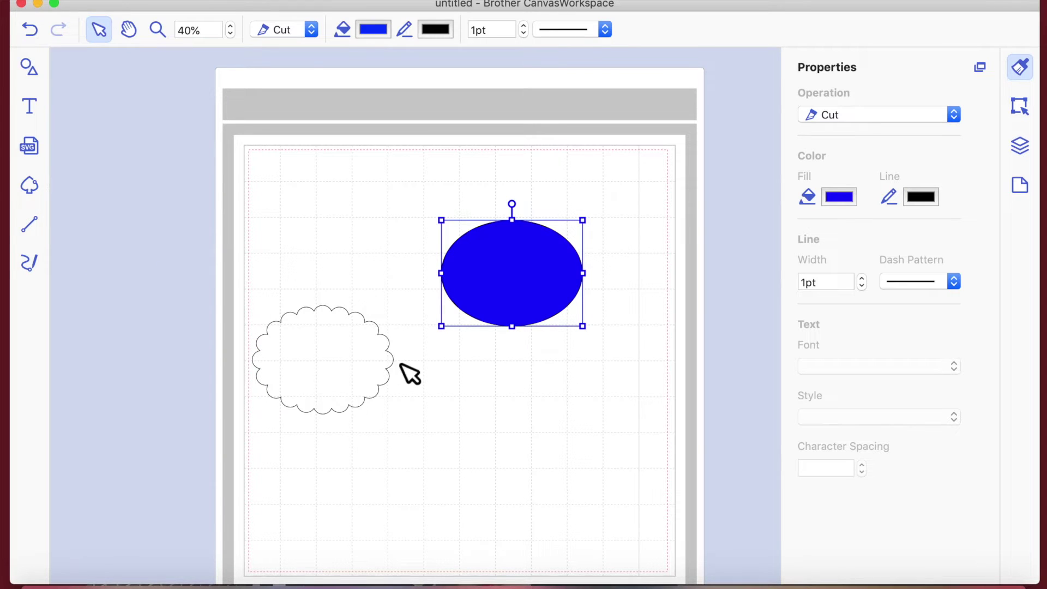
{"action": "left_click_drag", "start_coordinate": [337, 373], "coordinate": [343, 283]}
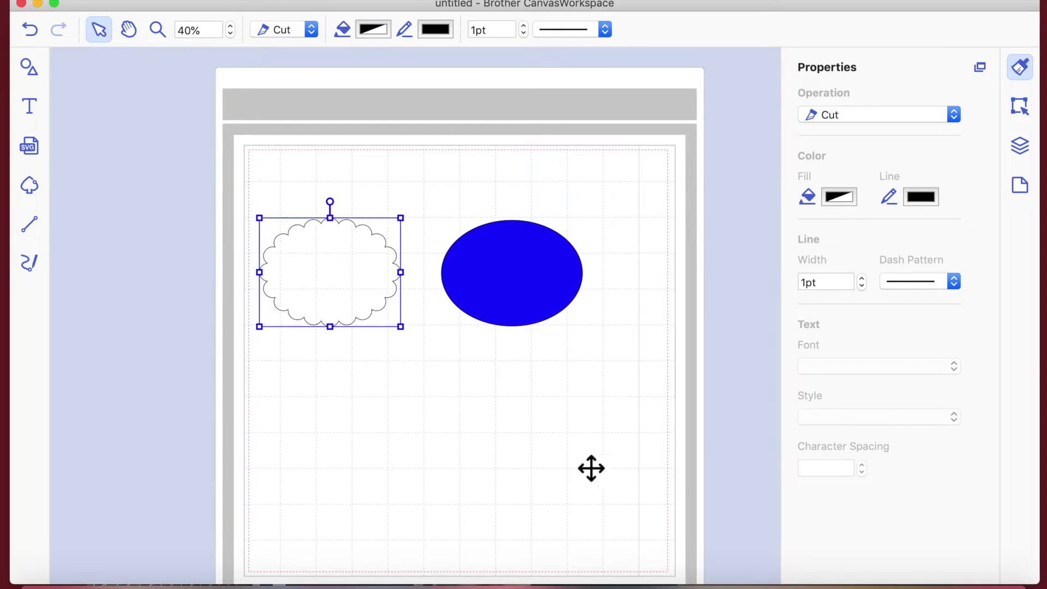
{"action": "left_click", "coordinate": [531, 421]}
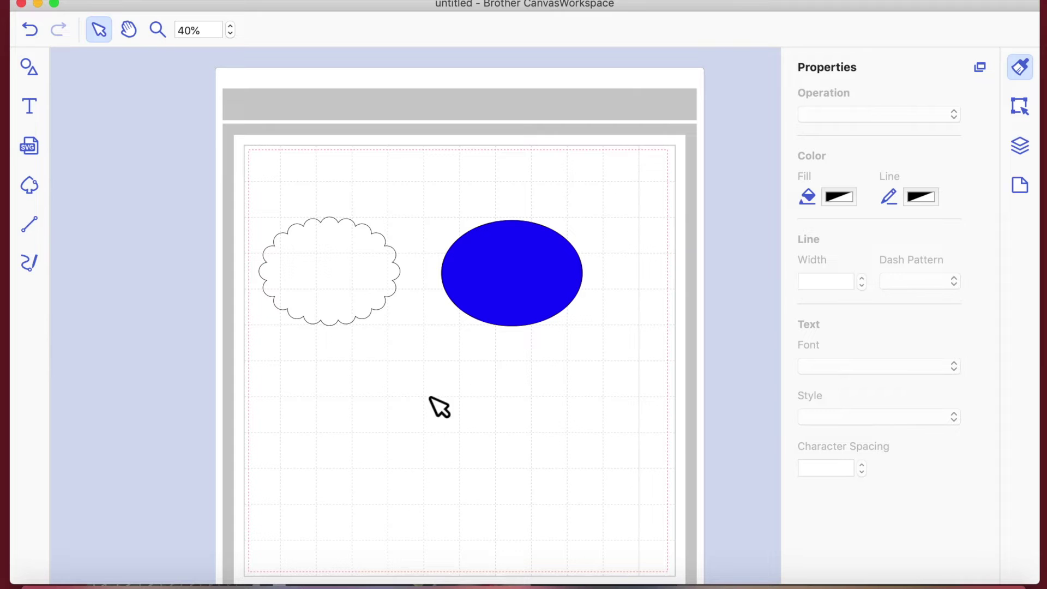
{"action": "left_click", "coordinate": [355, 285]}
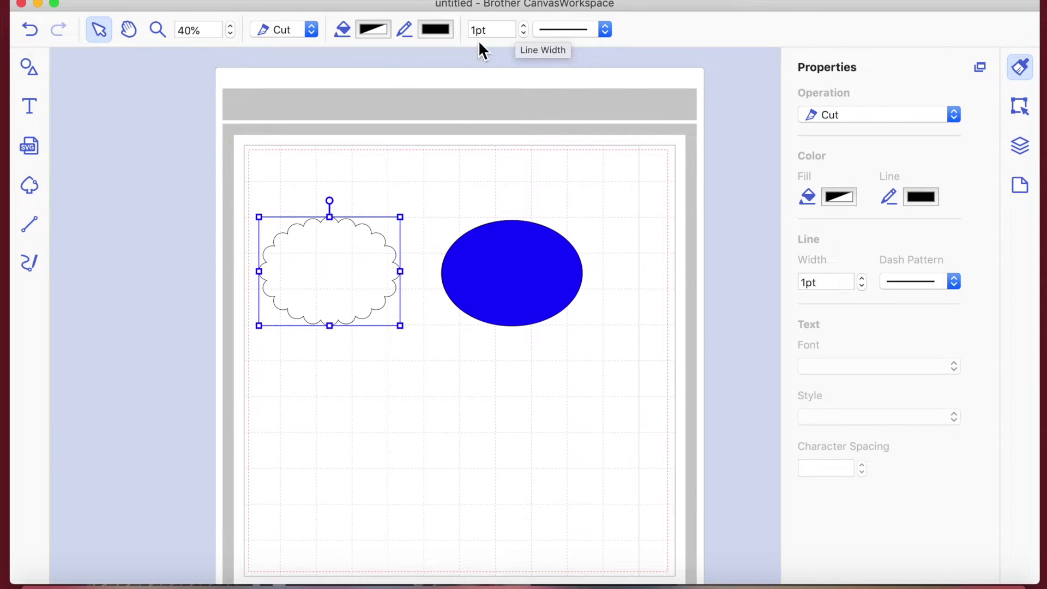
{"action": "left_click", "coordinate": [525, 28]}
{"action": "left_click", "coordinate": [524, 27]}
{"action": "left_click", "coordinate": [525, 28]}
{"action": "left_click", "coordinate": [525, 28]}
{"action": "left_click", "coordinate": [524, 28]}
{"action": "left_click", "coordinate": [524, 27]}
{"action": "left_click", "coordinate": [525, 27]}
{"action": "left_click", "coordinate": [524, 27]}
{"action": "left_click", "coordinate": [524, 33]}
{"action": "left_click", "coordinate": [523, 33]}
{"action": "left_click", "coordinate": [523, 33]}
{"action": "left_click", "coordinate": [523, 34]}
{"action": "left_click", "coordinate": [524, 33]}
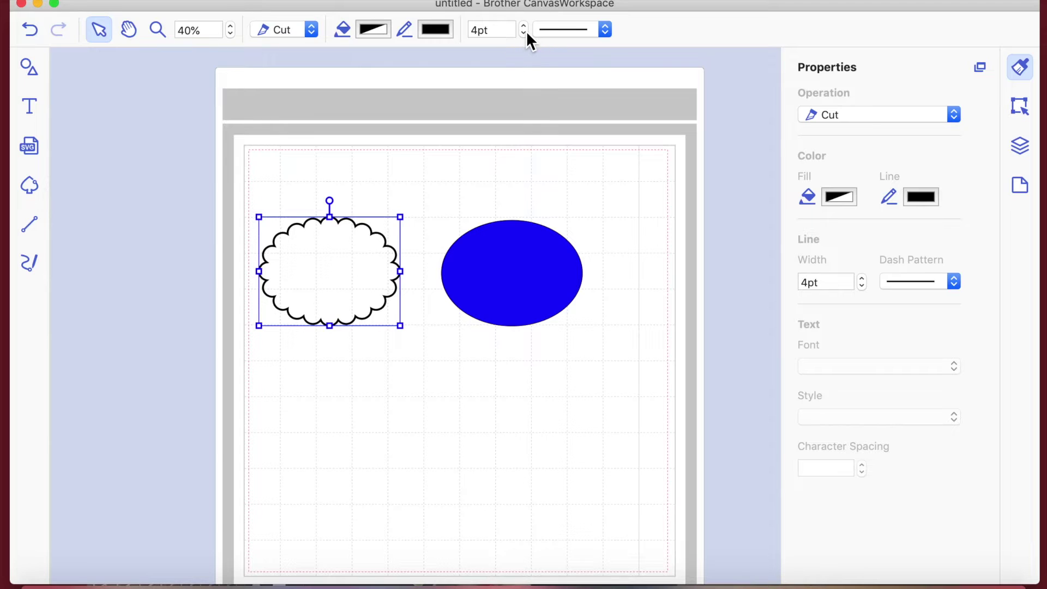
{"action": "left_click", "coordinate": [311, 29]}
{"action": "left_click", "coordinate": [303, 46]}
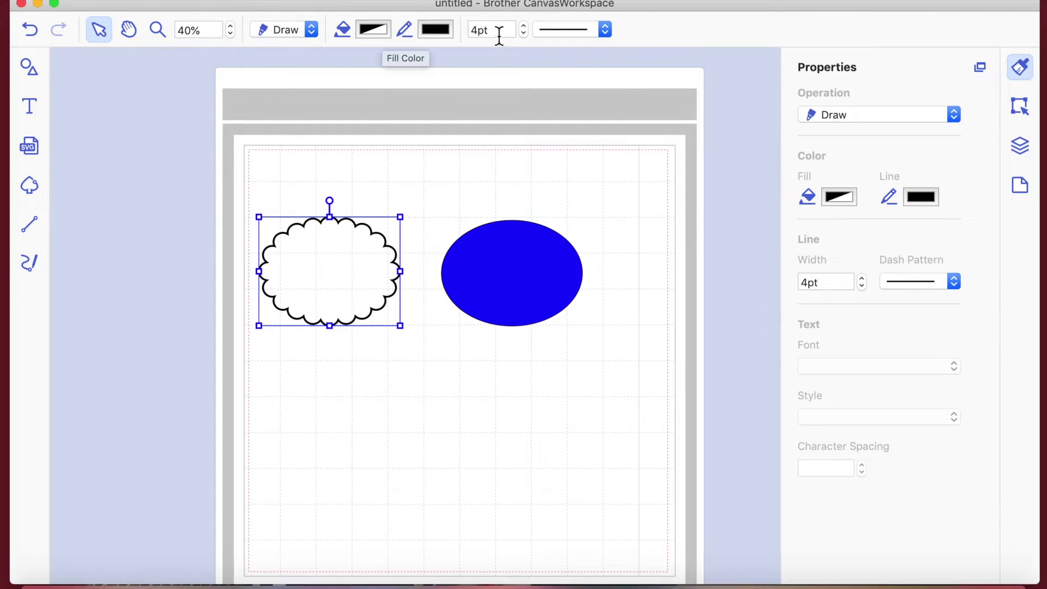
{"action": "left_click", "coordinate": [525, 27]}
{"action": "left_click", "coordinate": [525, 27]}
{"action": "left_click", "coordinate": [525, 27]}
{"action": "left_click", "coordinate": [524, 27]}
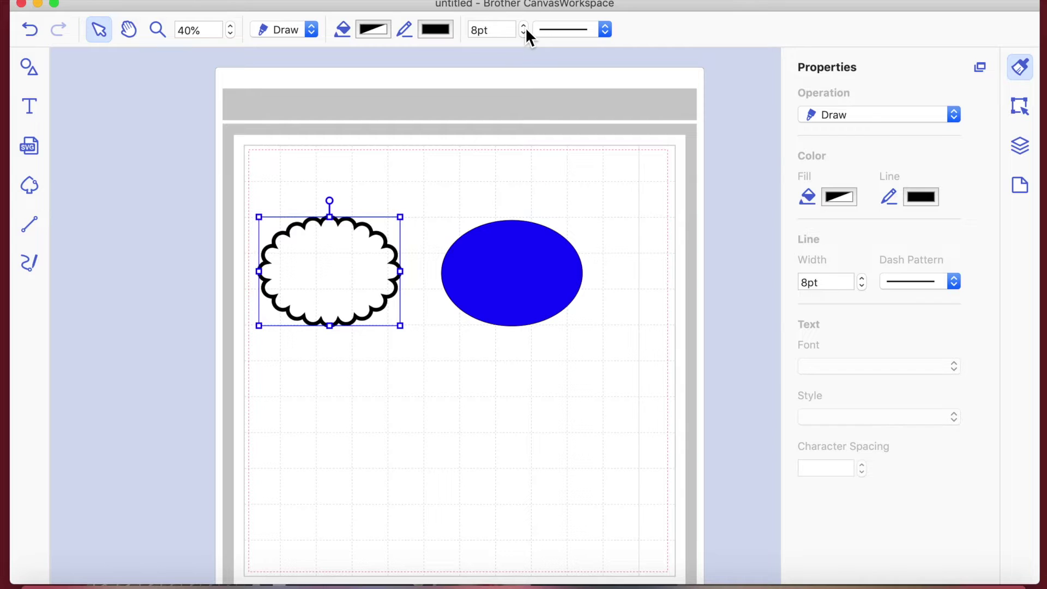
{"action": "left_click", "coordinate": [312, 34]}
{"action": "left_click", "coordinate": [303, 15]}
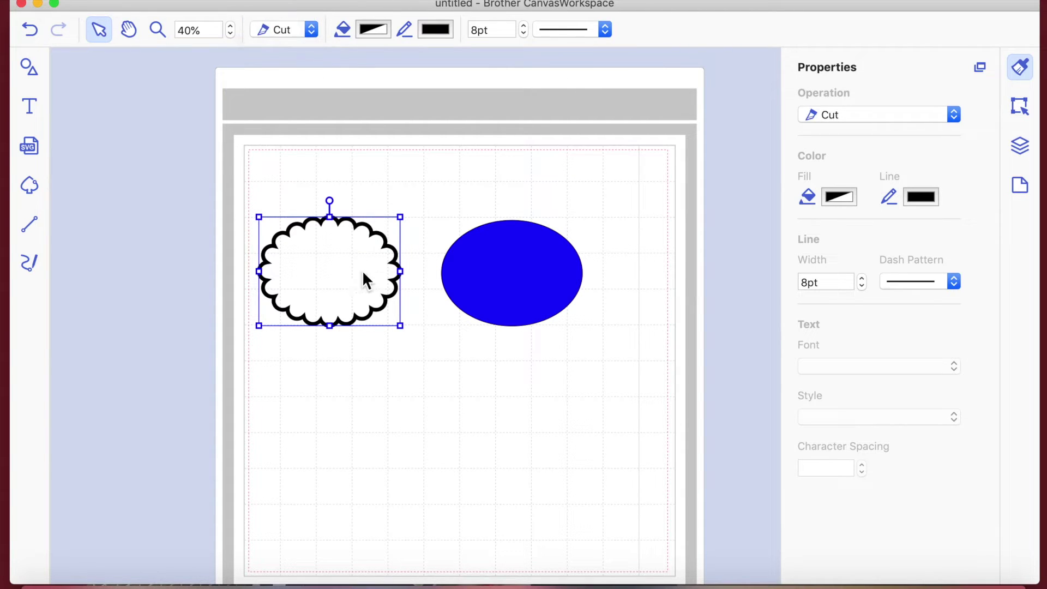
{"action": "left_click", "coordinate": [524, 34]}
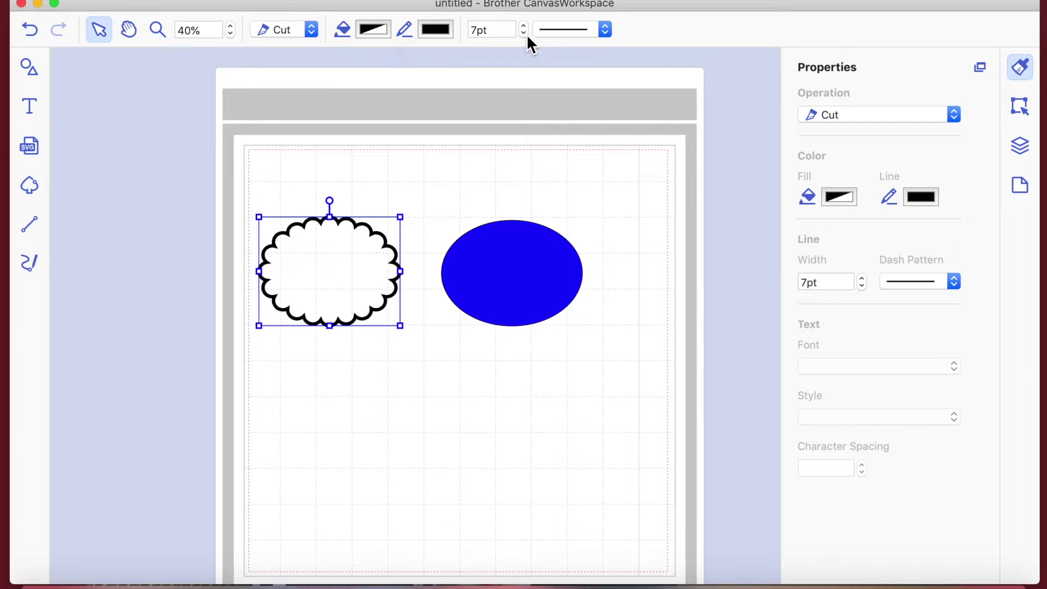
{"action": "left_click", "coordinate": [523, 33]}
{"action": "left_click", "coordinate": [523, 33]}
{"action": "left_click", "coordinate": [523, 34]}
{"action": "left_click", "coordinate": [523, 33]}
{"action": "left_click", "coordinate": [523, 34]}
{"action": "left_click", "coordinate": [523, 33]}
{"action": "left_click", "coordinate": [523, 33]}
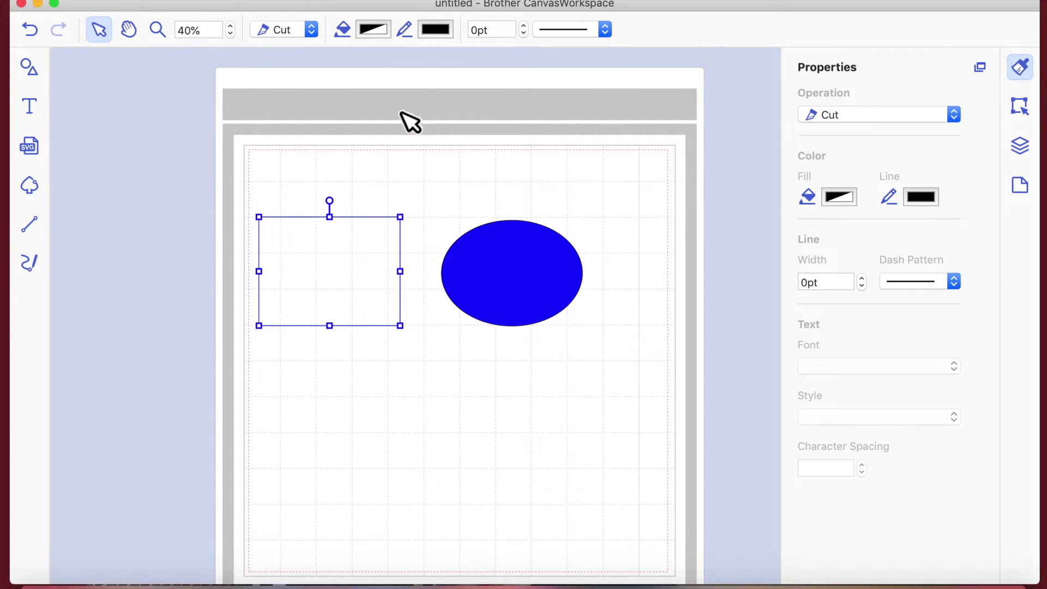
{"action": "left_click", "coordinate": [523, 26]}
{"action": "left_click", "coordinate": [601, 199]}
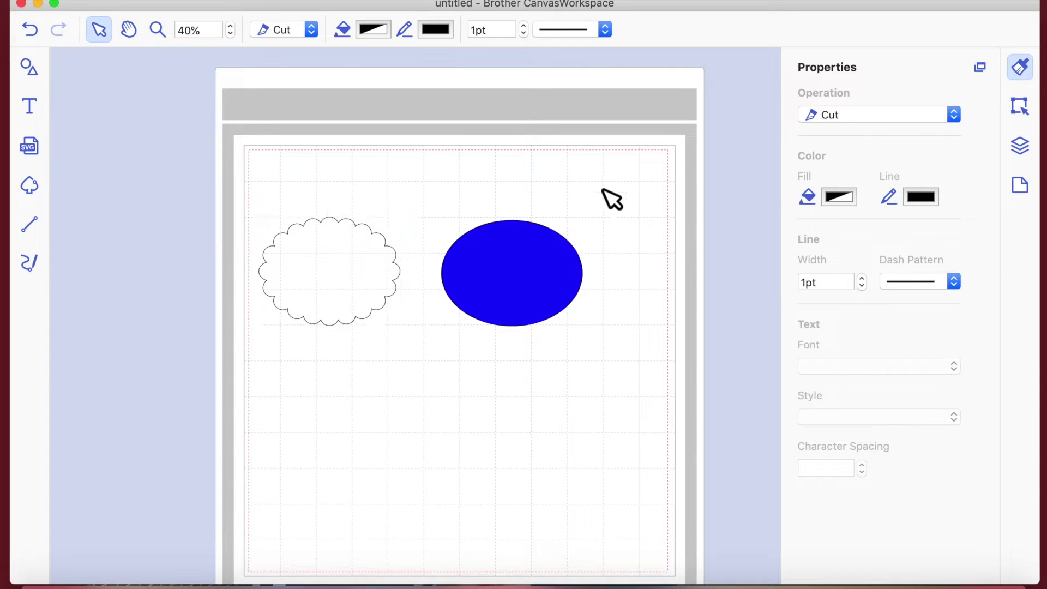
{"action": "left_click", "coordinate": [308, 279]}
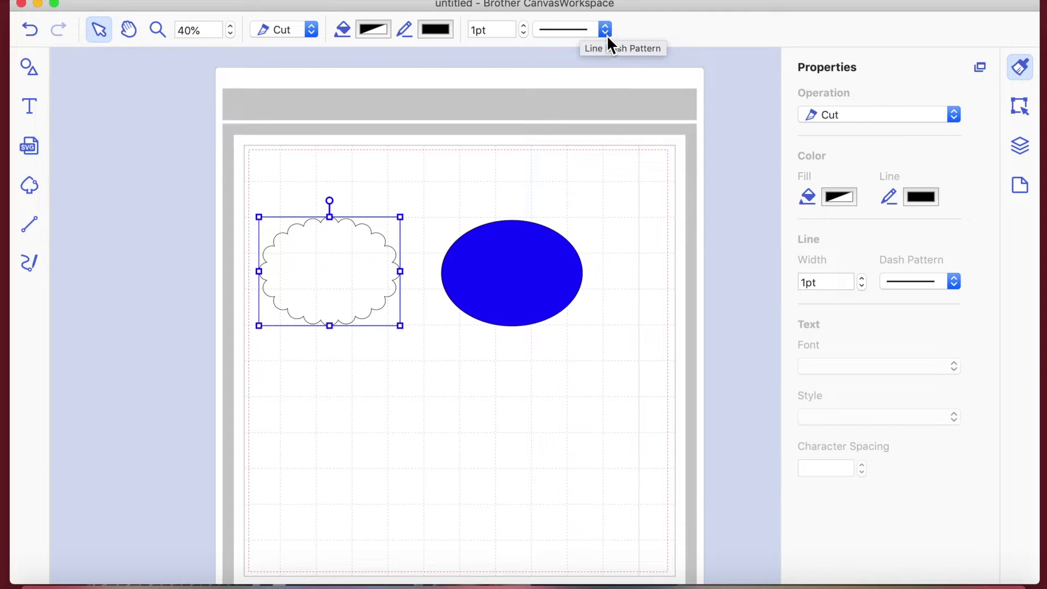
{"action": "left_click", "coordinate": [606, 30]}
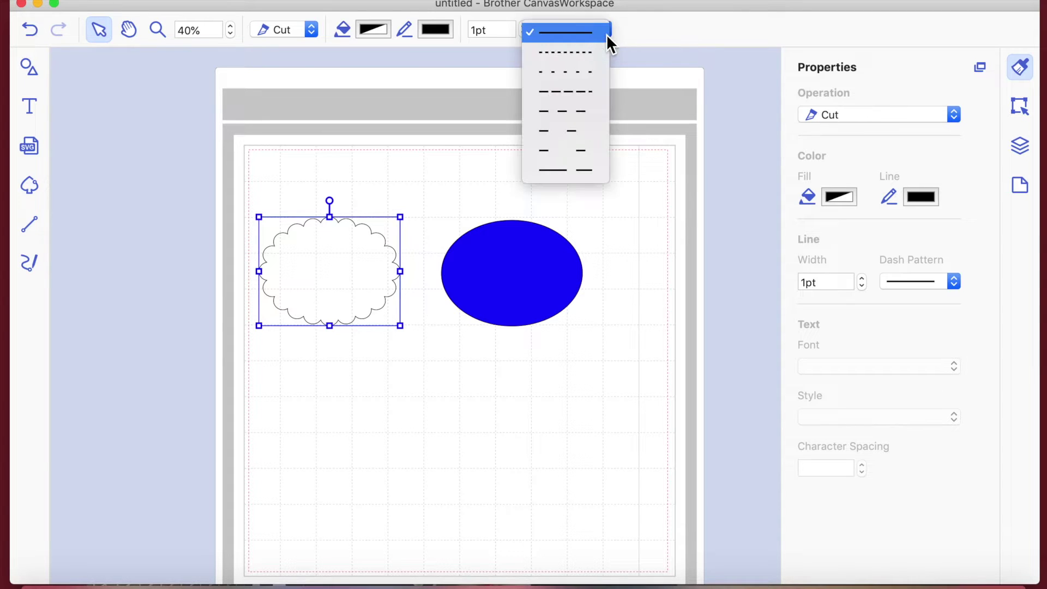
{"action": "left_click", "coordinate": [587, 74]}
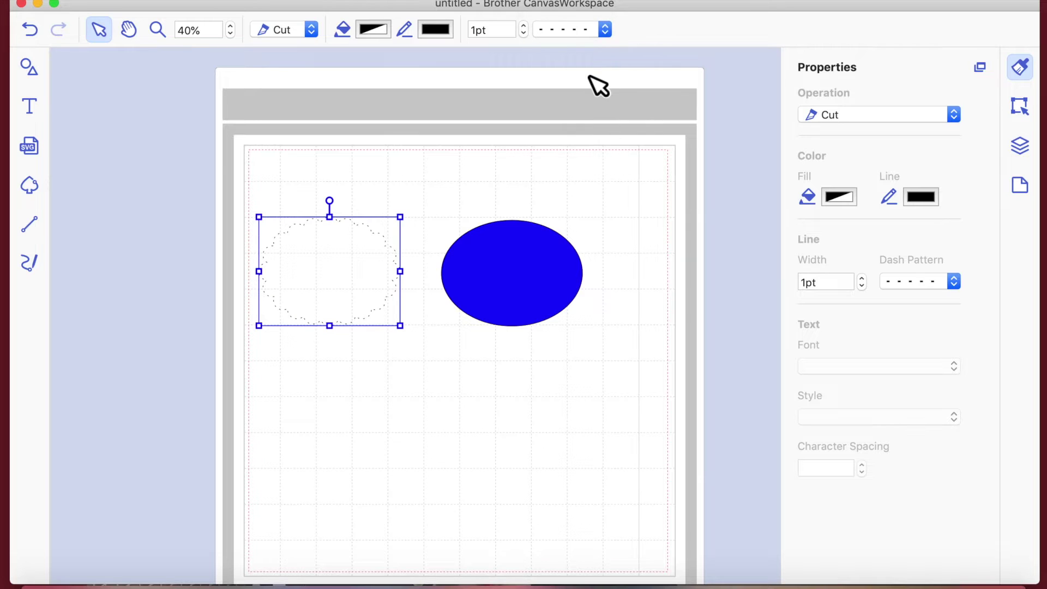
{"action": "left_click", "coordinate": [606, 29]}
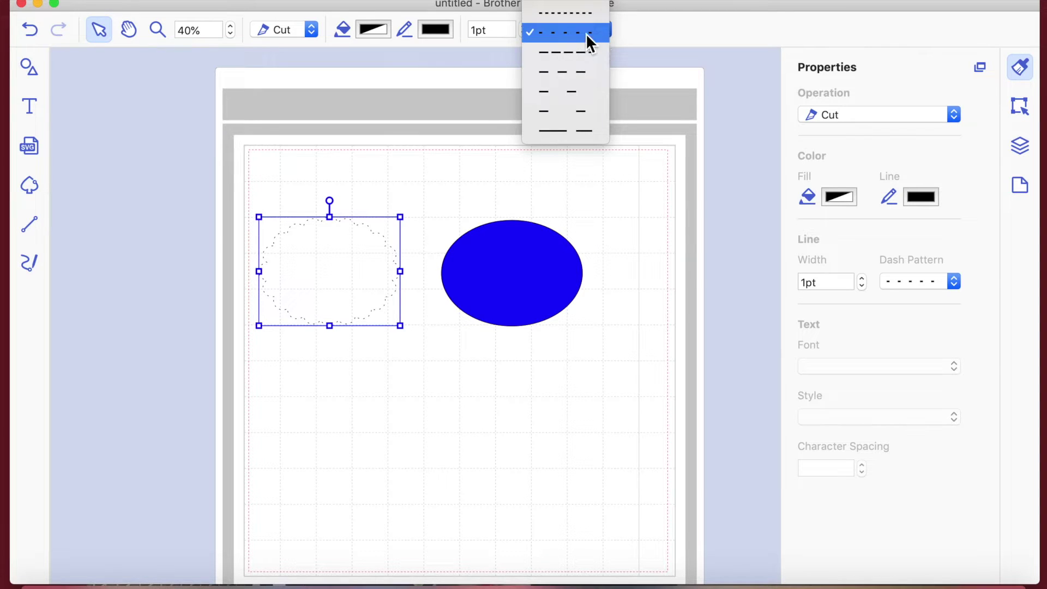
{"action": "left_click", "coordinate": [585, 8]}
{"action": "left_click", "coordinate": [664, 297]}
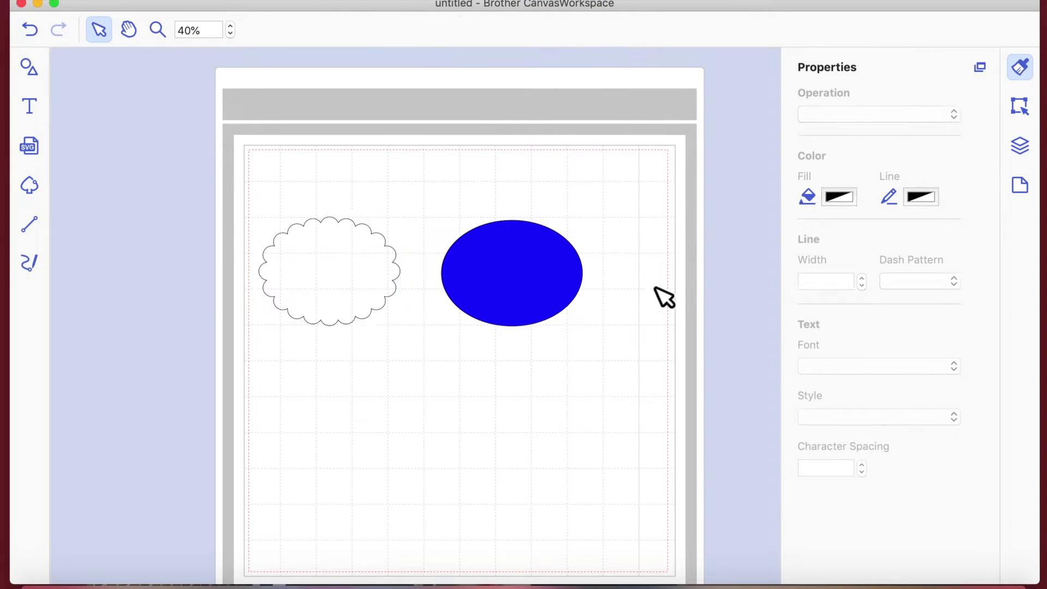
{"action": "left_click", "coordinate": [528, 283]}
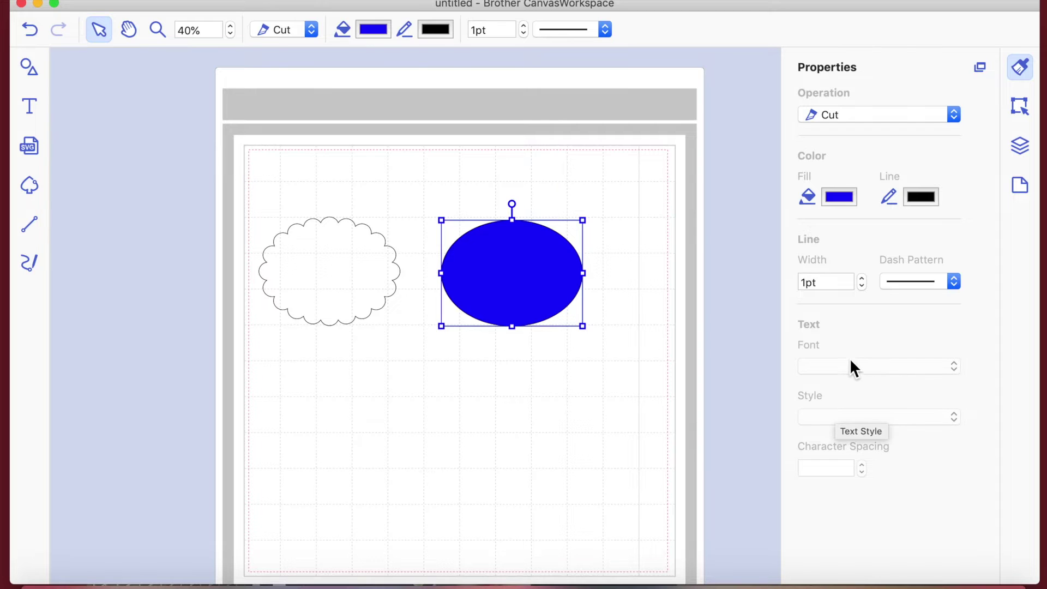
{"action": "left_click", "coordinate": [30, 107]}
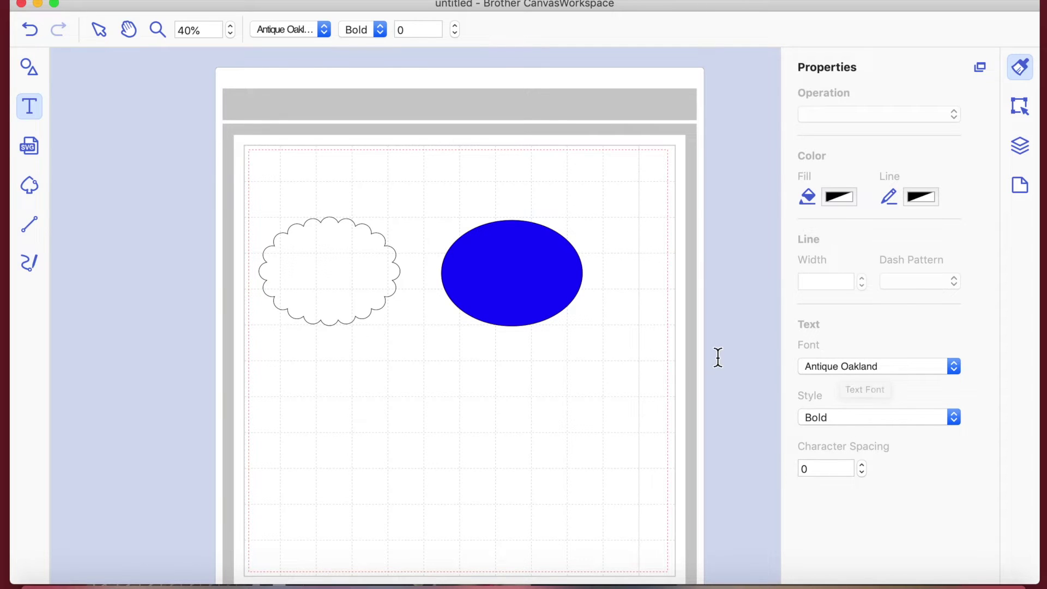
{"action": "left_click", "coordinate": [29, 74]}
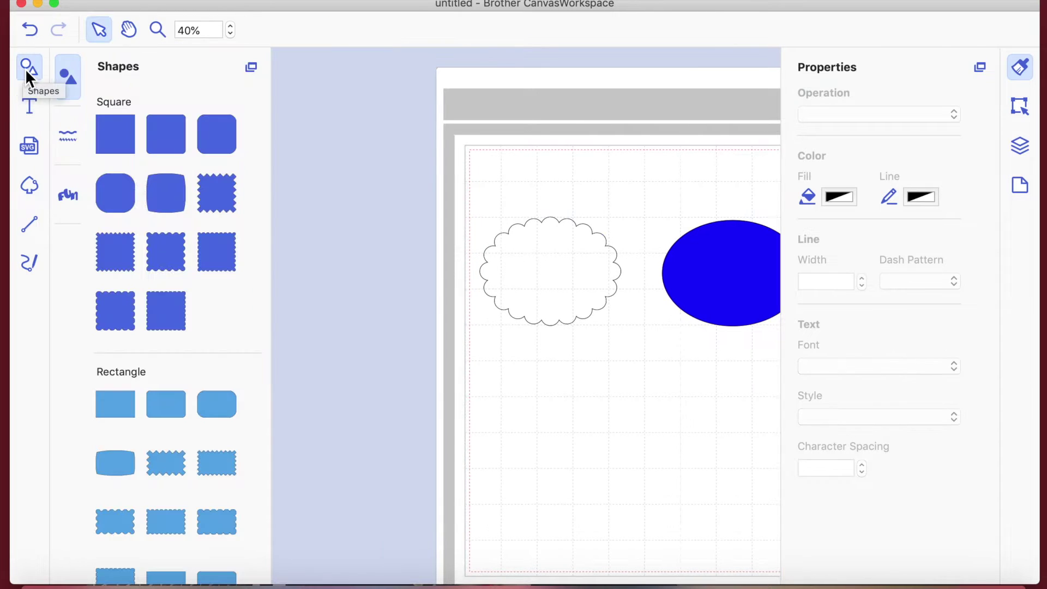
{"action": "left_click", "coordinate": [97, 32]}
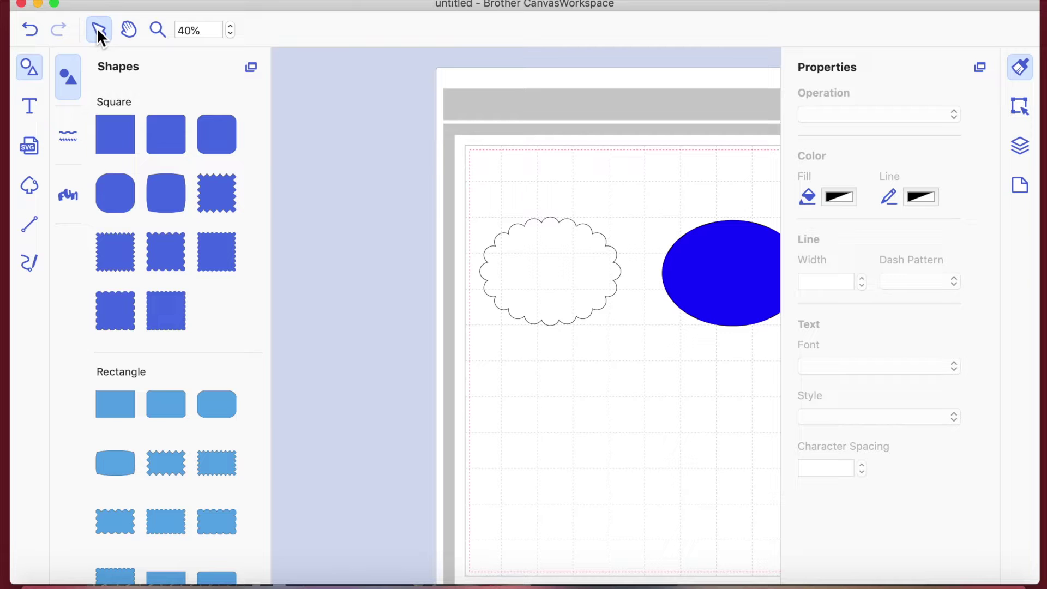
{"action": "left_click", "coordinate": [30, 75]}
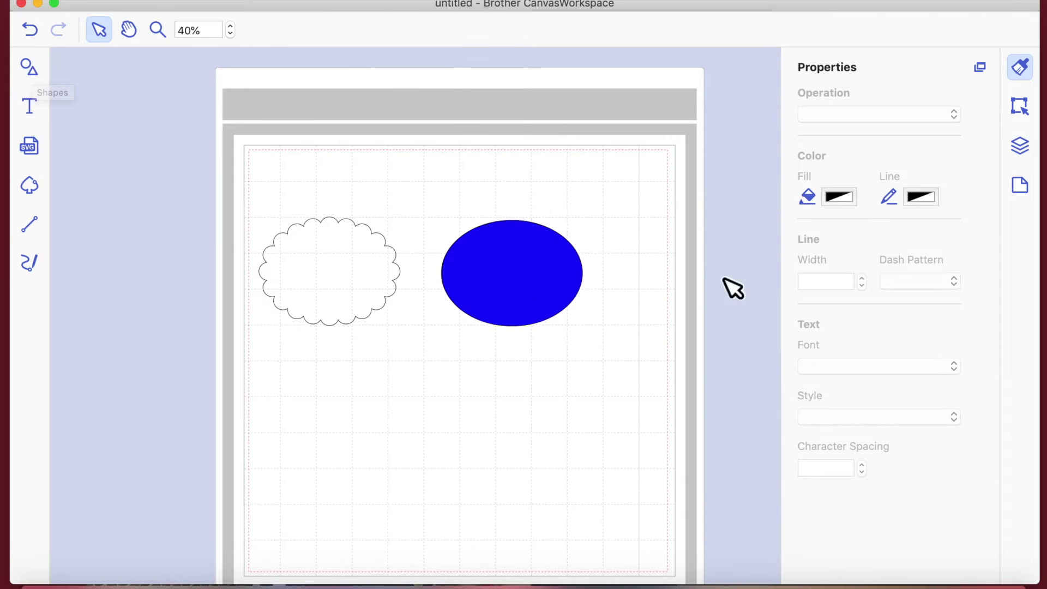
{"action": "left_click", "coordinate": [540, 293]}
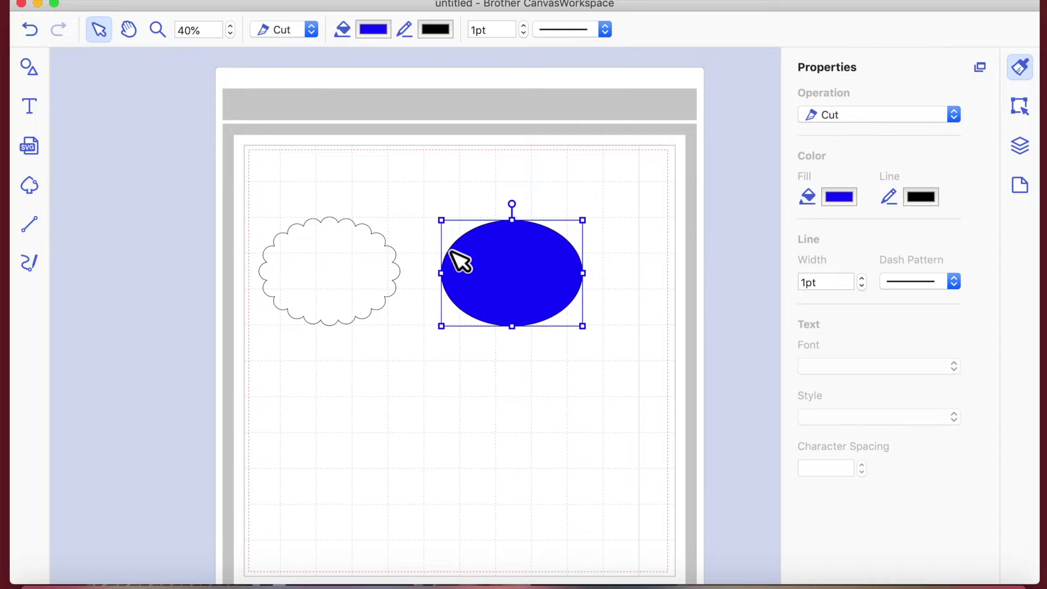
{"action": "left_click", "coordinate": [369, 267]}
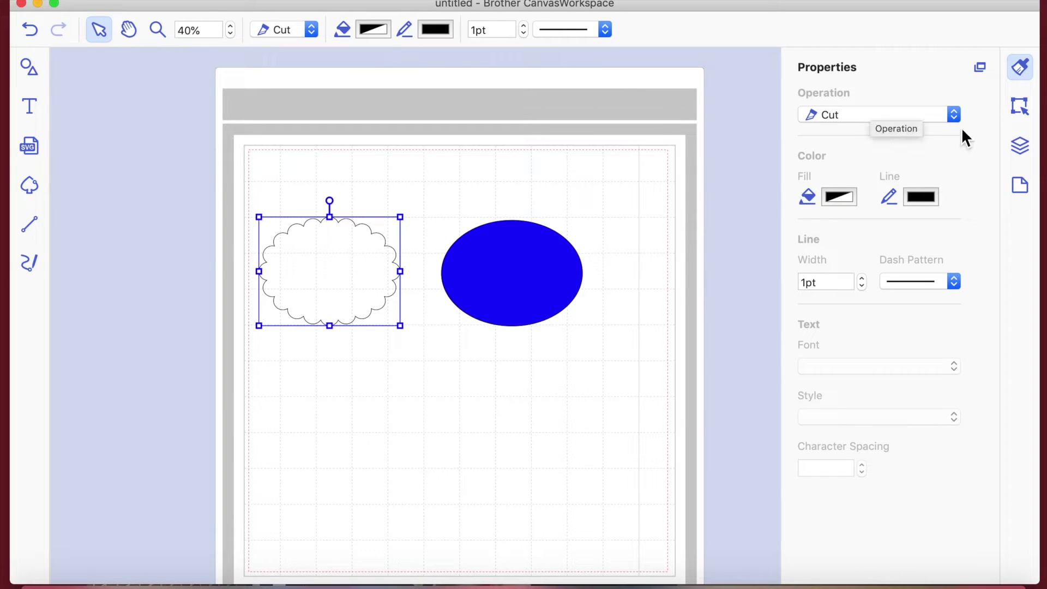
- Set the cloud's X position to 0.50", undoing an accidental delete
{"action": "left_click", "coordinate": [1020, 106]}
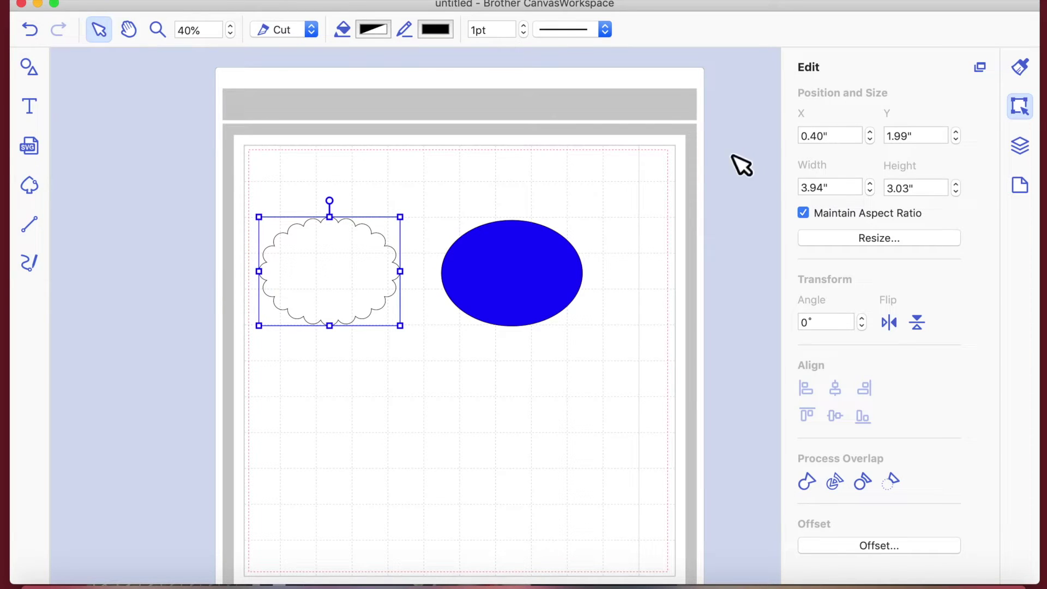
{"action": "left_click", "coordinate": [823, 137]}
{"action": "left_click", "coordinate": [825, 137]}
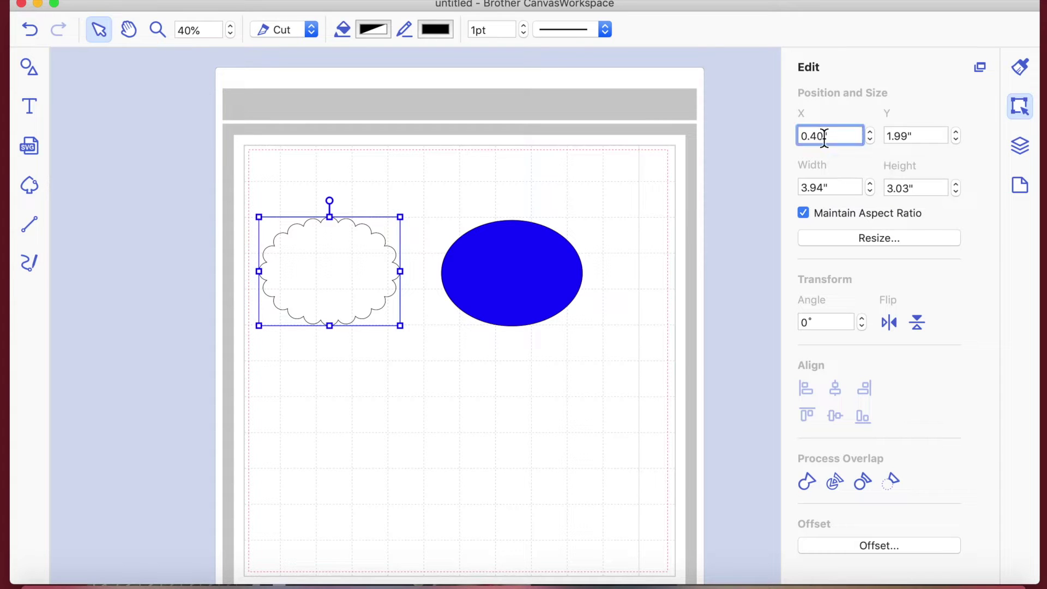
{"action": "type", "text": ".5"}
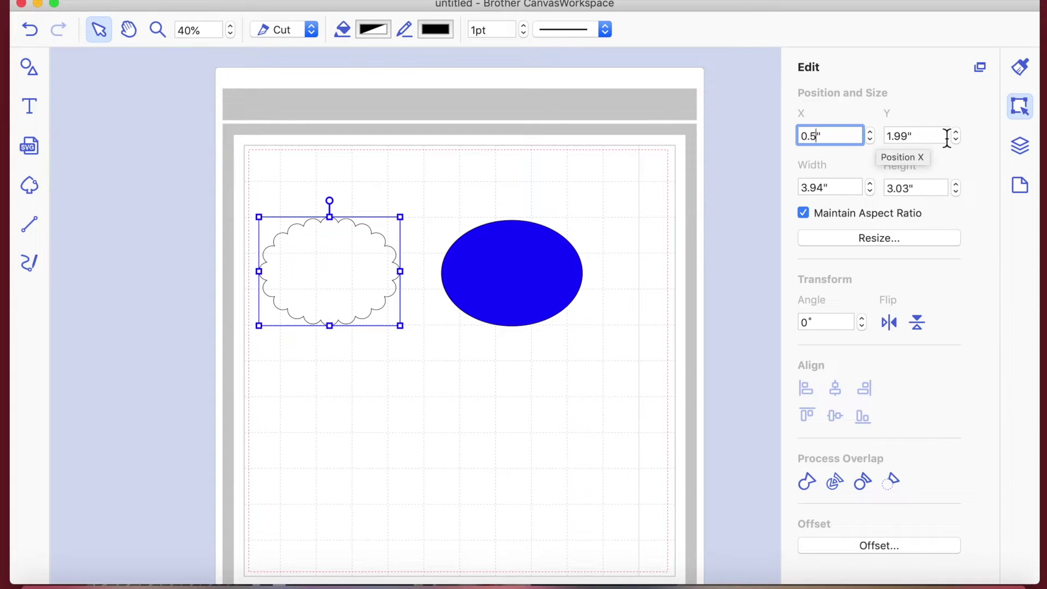
{"action": "key", "text": "Return"}
{"action": "key", "text": "Delete"}
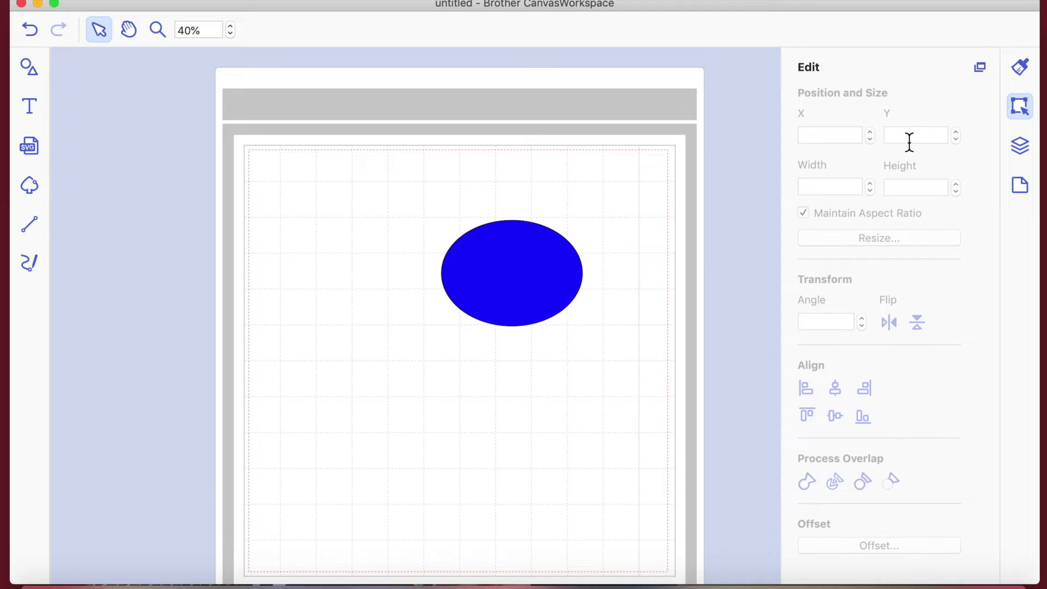
{"action": "left_click", "coordinate": [31, 32]}
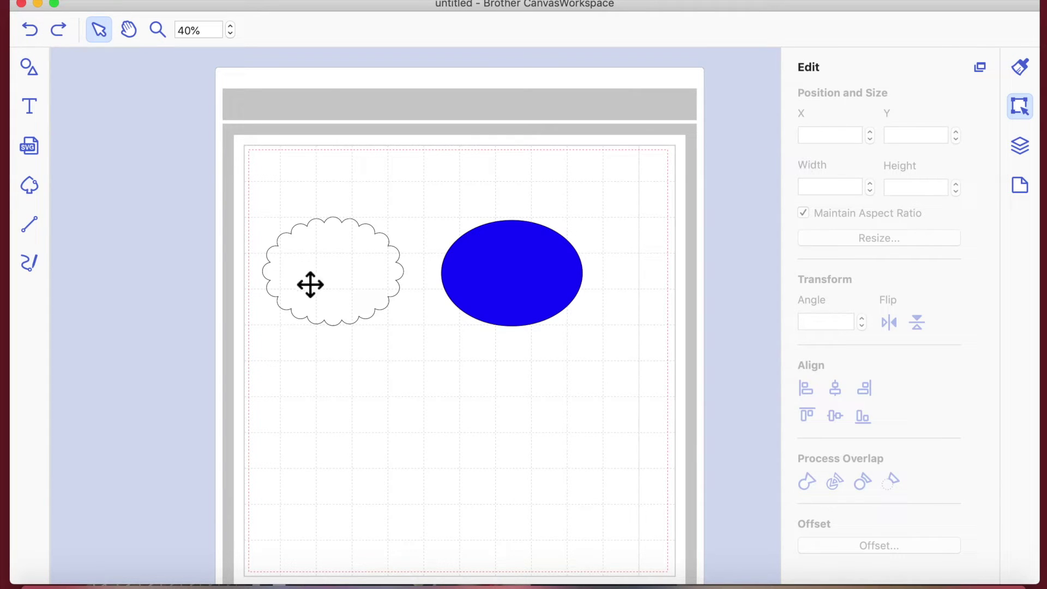
{"action": "left_click", "coordinate": [327, 283]}
- Set the cloud's Y position to 2.00" and reselect it
{"action": "left_click", "coordinate": [909, 138]}
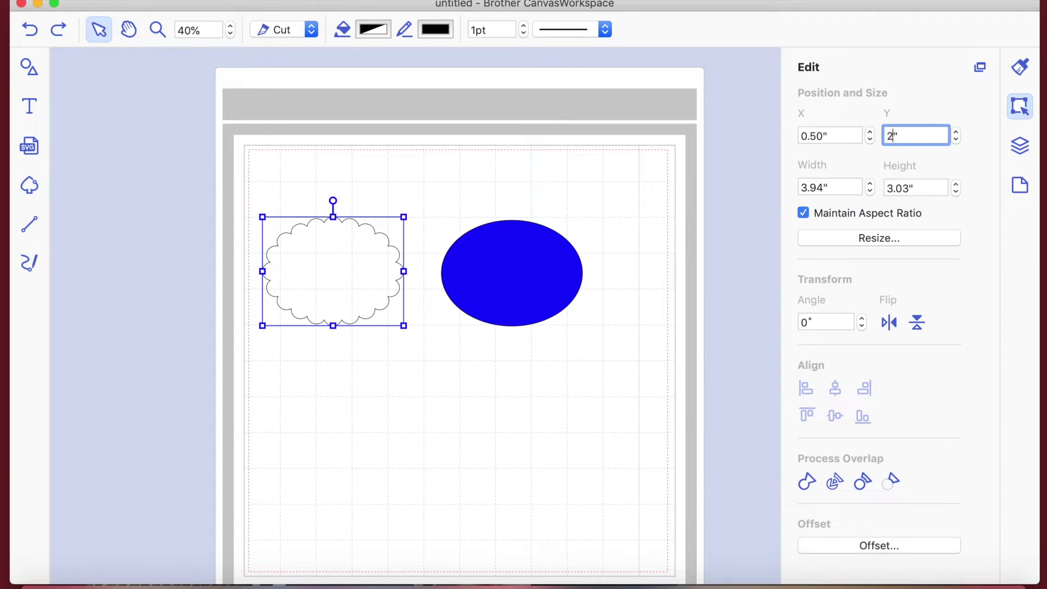
{"action": "type", "text": "2\""}
{"action": "key", "text": "Return"}
{"action": "left_click", "coordinate": [477, 431]}
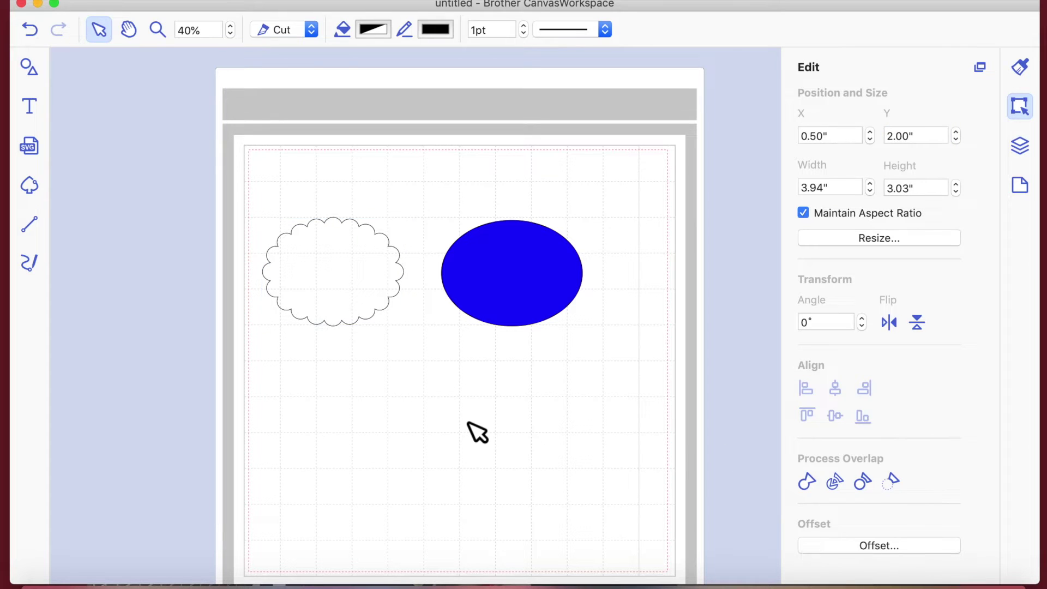
{"action": "left_click", "coordinate": [345, 264]}
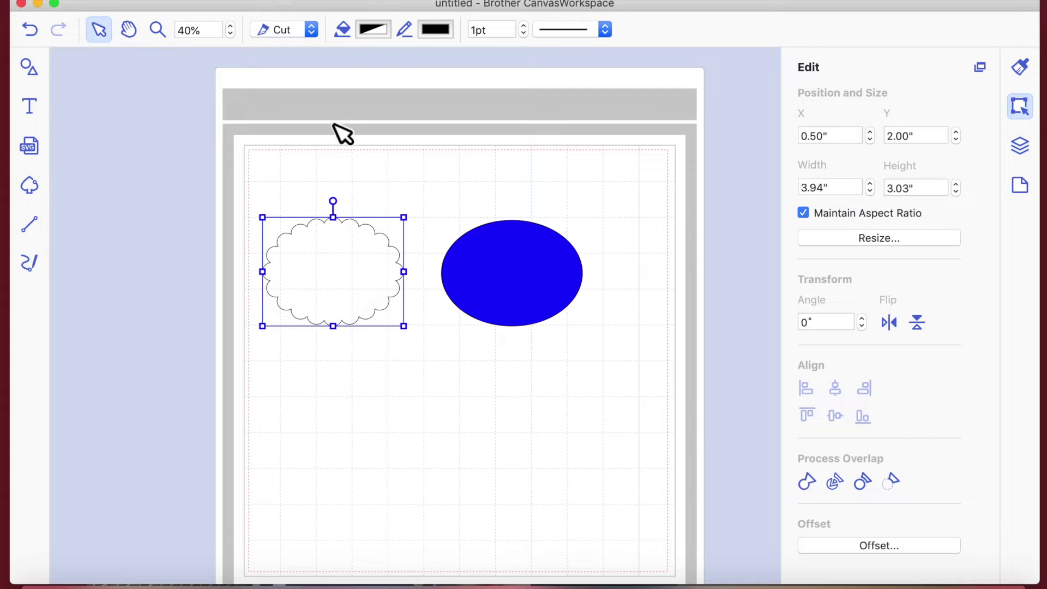
{"action": "left_click", "coordinate": [540, 481]}
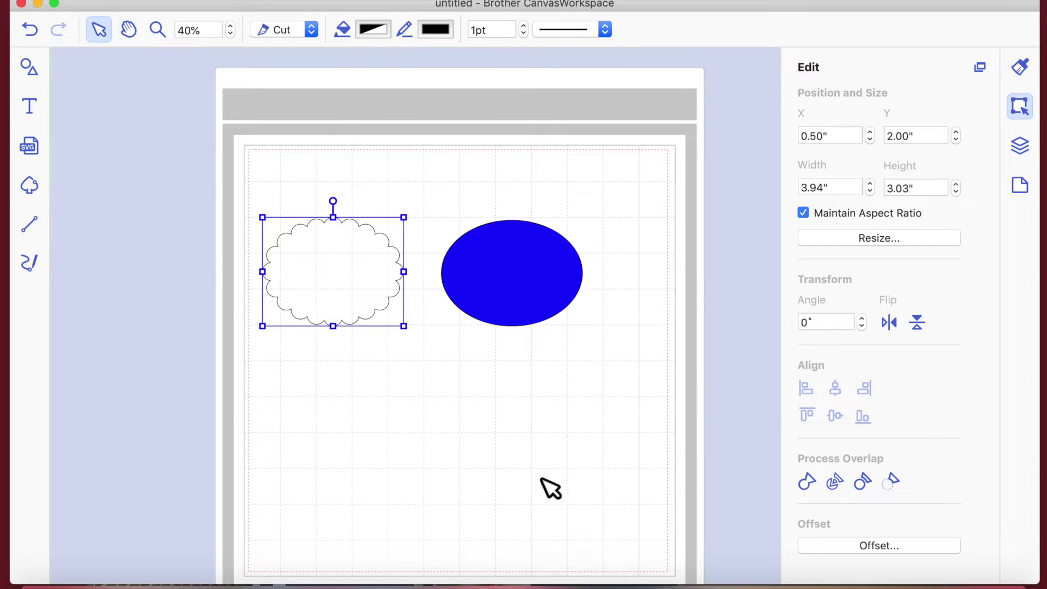
{"action": "left_click", "coordinate": [341, 293]}
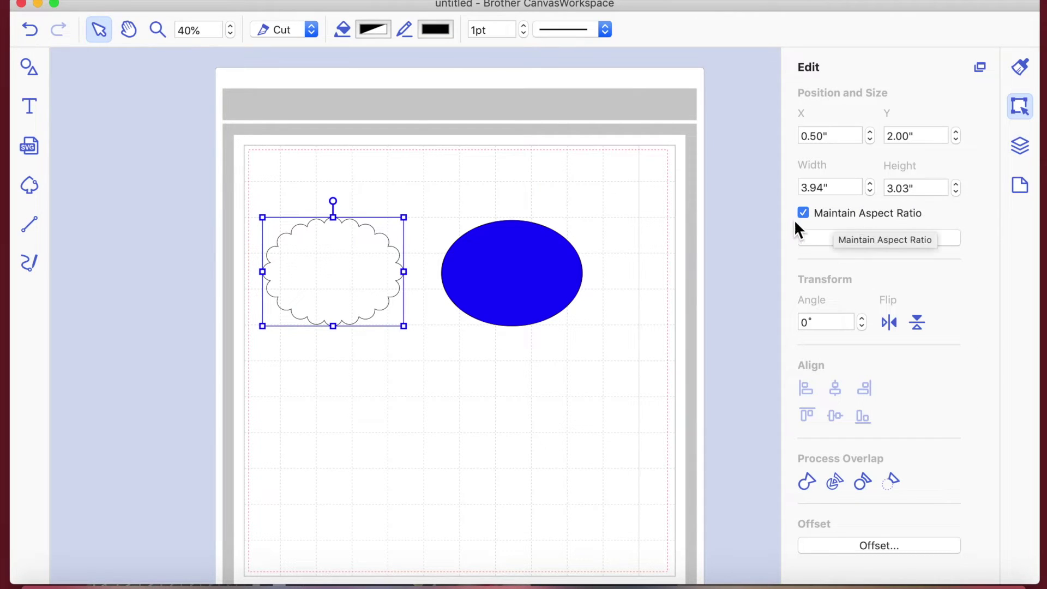
- Enlarge the cloud to 5.19" wide and centre it around the blue ellipse
{"action": "left_click", "coordinate": [870, 184]}
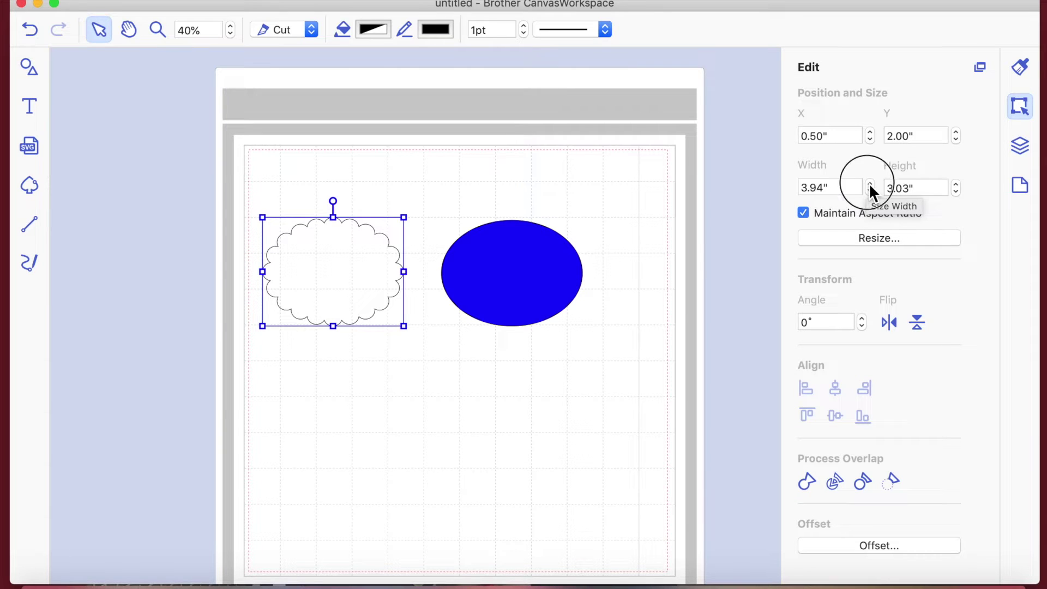
{"action": "left_click", "coordinate": [869, 184]}
{"action": "left_click", "coordinate": [870, 184]}
{"action": "left_click", "coordinate": [870, 184]}
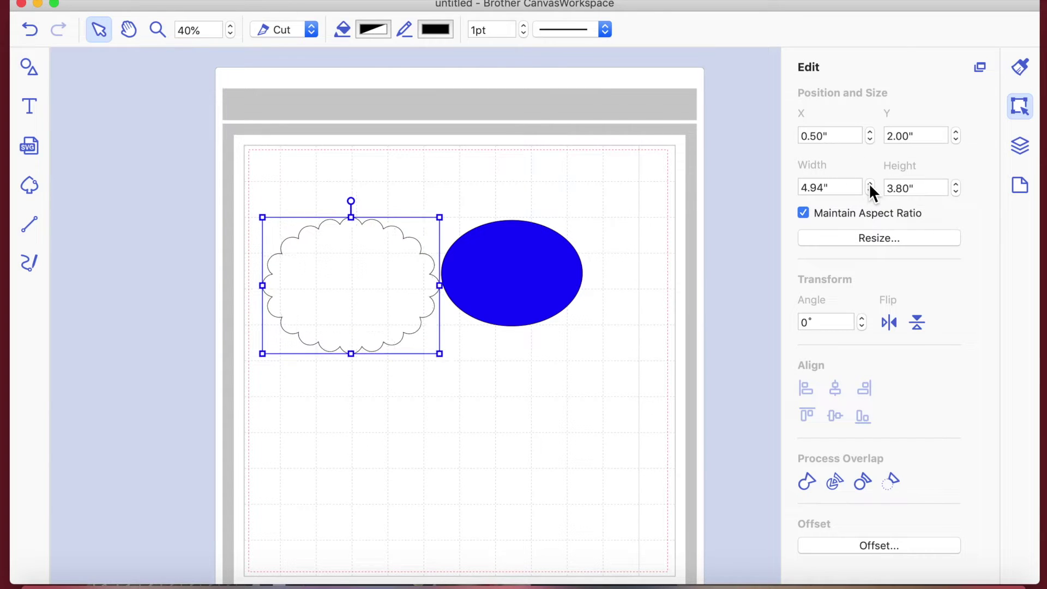
{"action": "left_click_drag", "start_coordinate": [382, 290], "coordinate": [490, 283]}
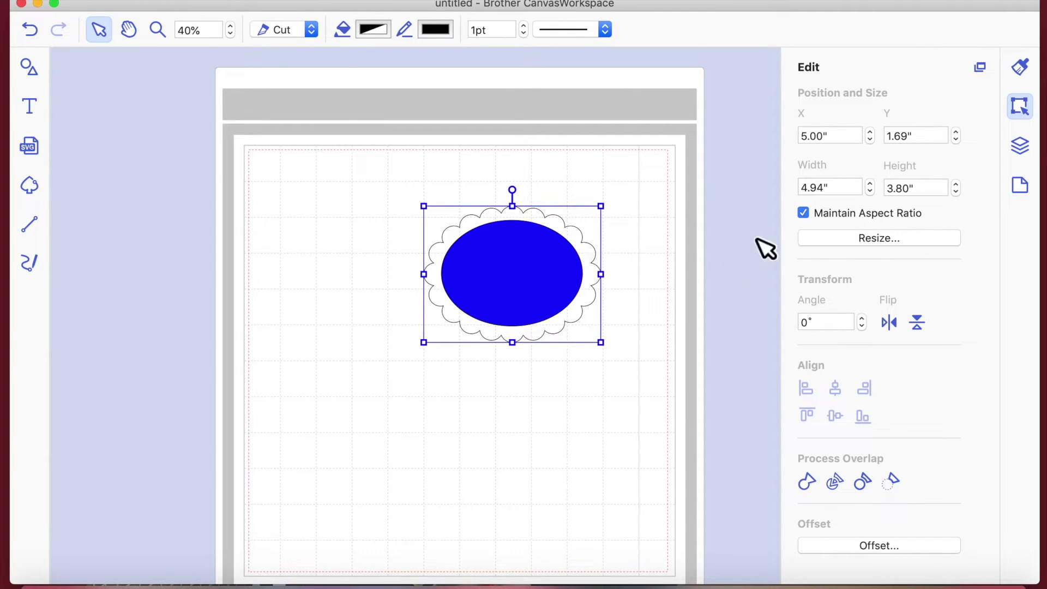
{"action": "left_click", "coordinate": [871, 184]}
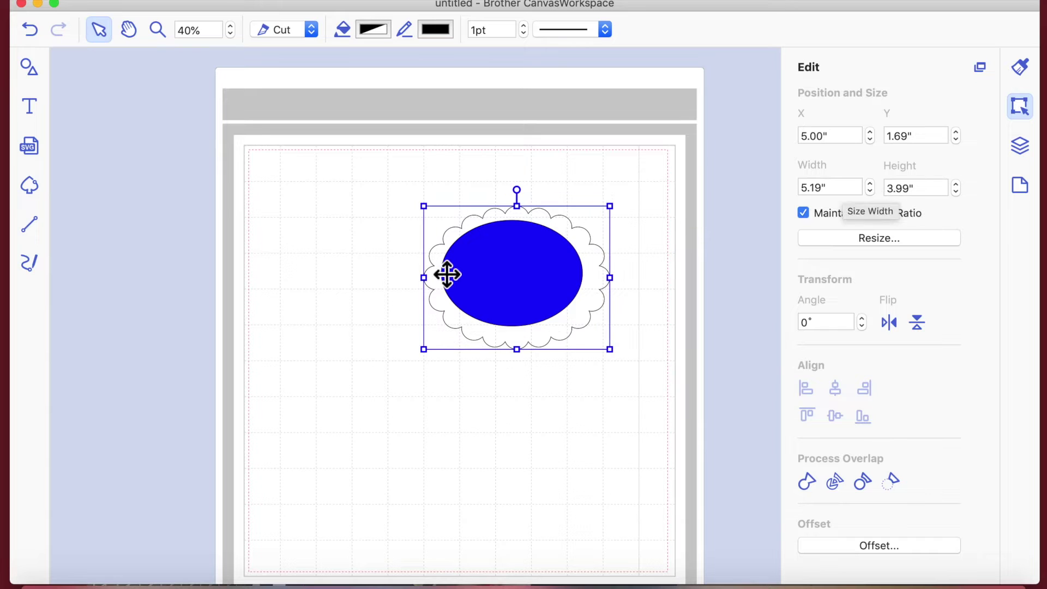
{"action": "left_click_drag", "start_coordinate": [556, 332], "coordinate": [561, 333]}
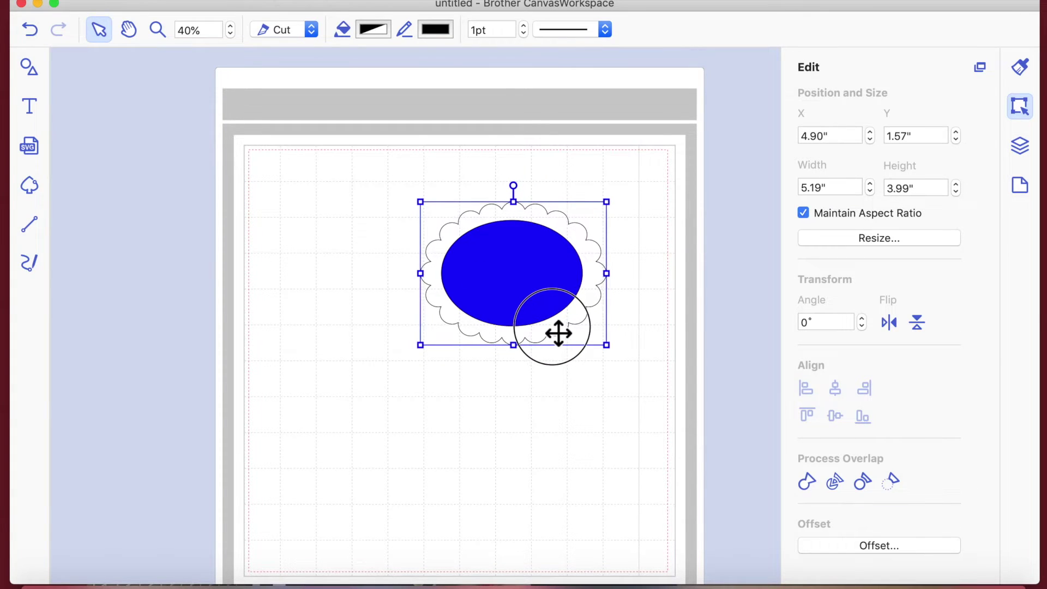
- Select the blue ellipse inside the scalloped frame
{"action": "left_click", "coordinate": [509, 417]}
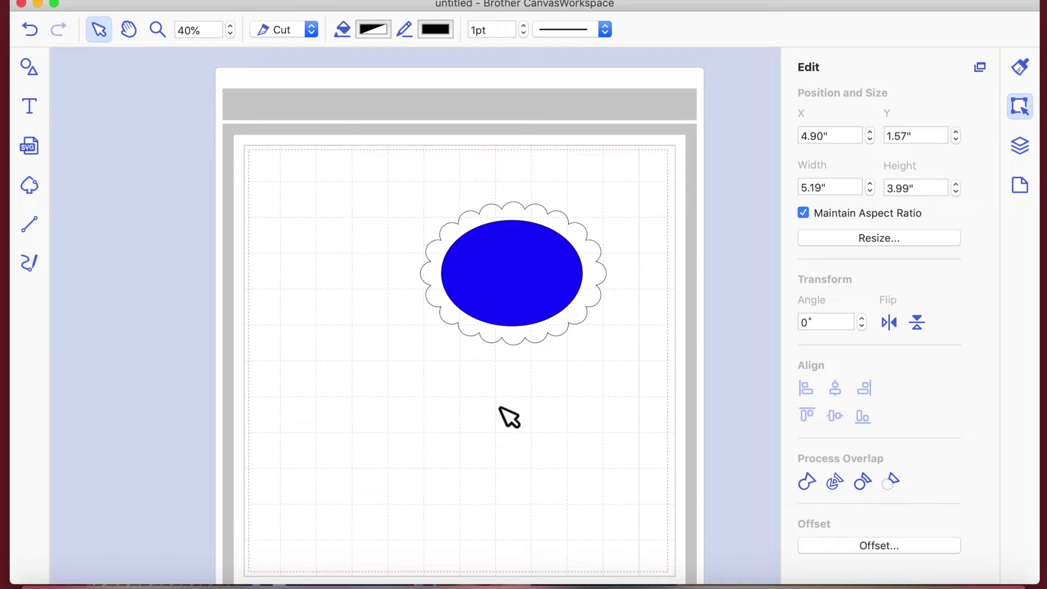
{"action": "left_click", "coordinate": [572, 282]}
{"action": "left_click", "coordinate": [563, 472]}
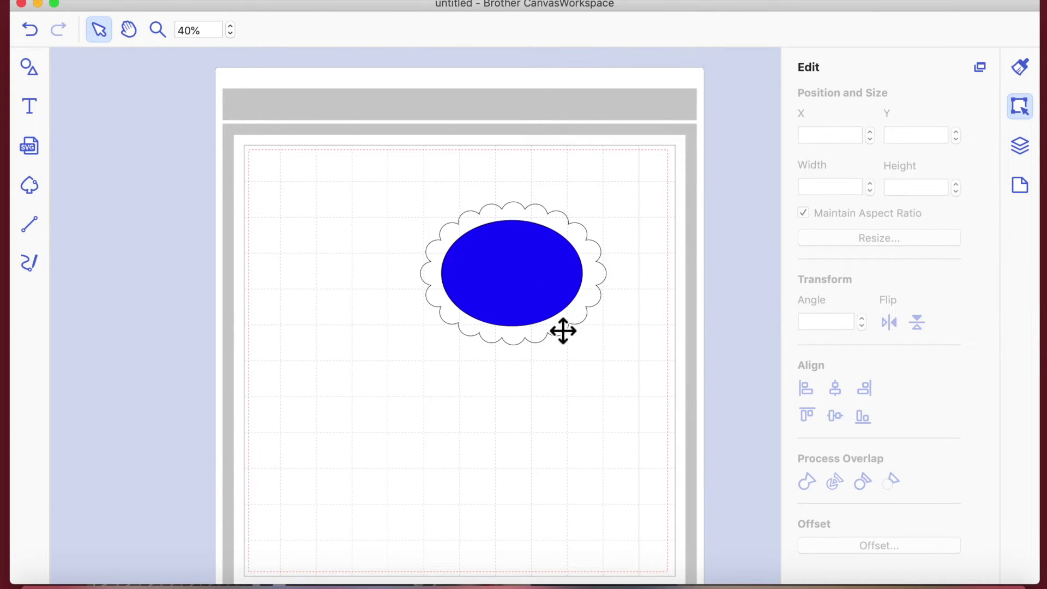
{"action": "left_click", "coordinate": [513, 284]}
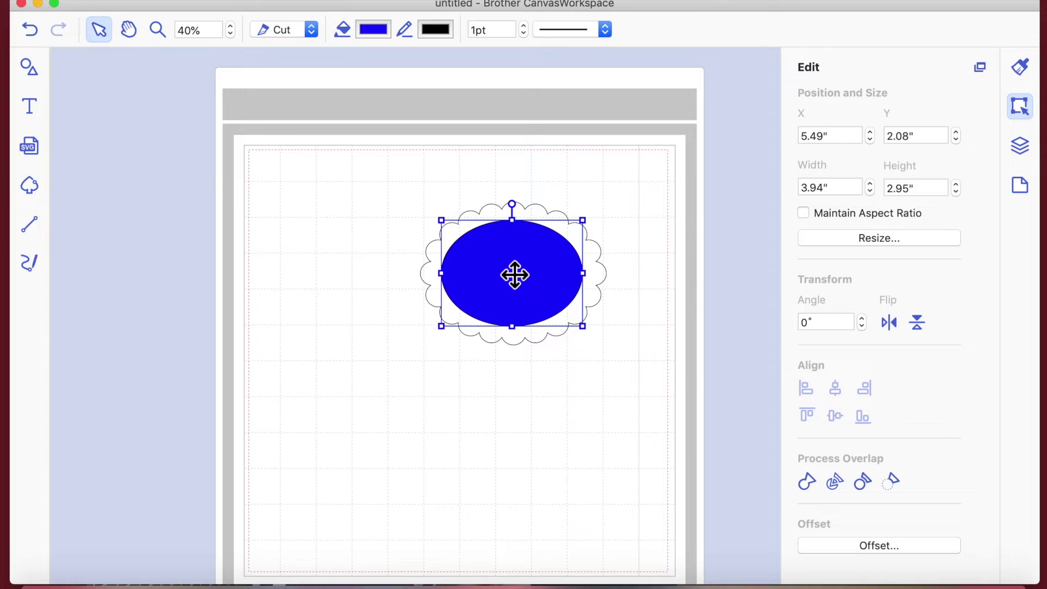
- Move an ellipse below the frame and set its width to 2.00"
{"action": "left_click_drag", "start_coordinate": [514, 275], "coordinate": [450, 491]}
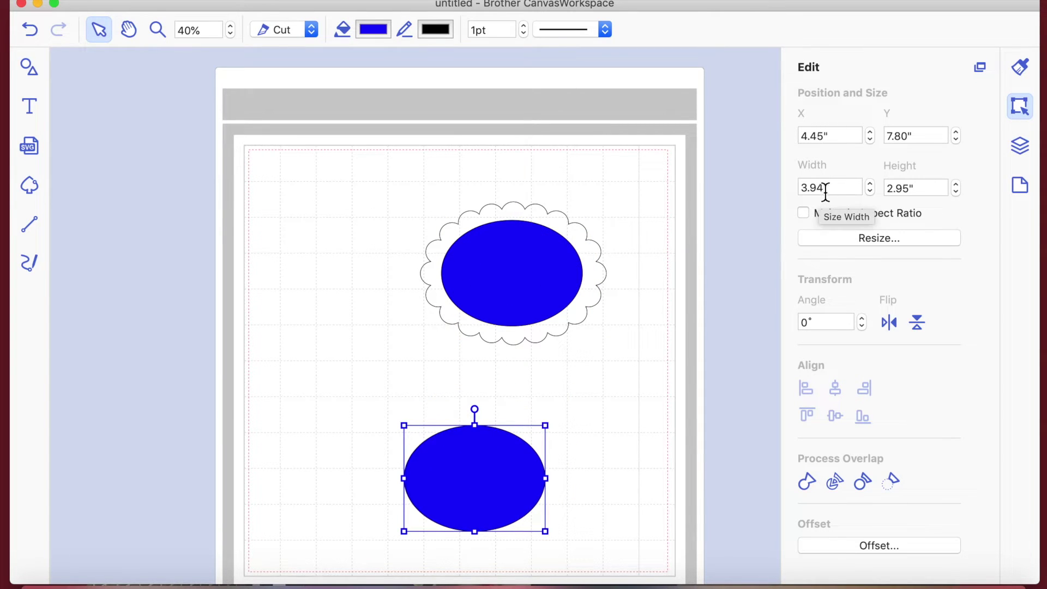
{"action": "left_click_drag", "start_coordinate": [828, 188], "coordinate": [793, 193]}
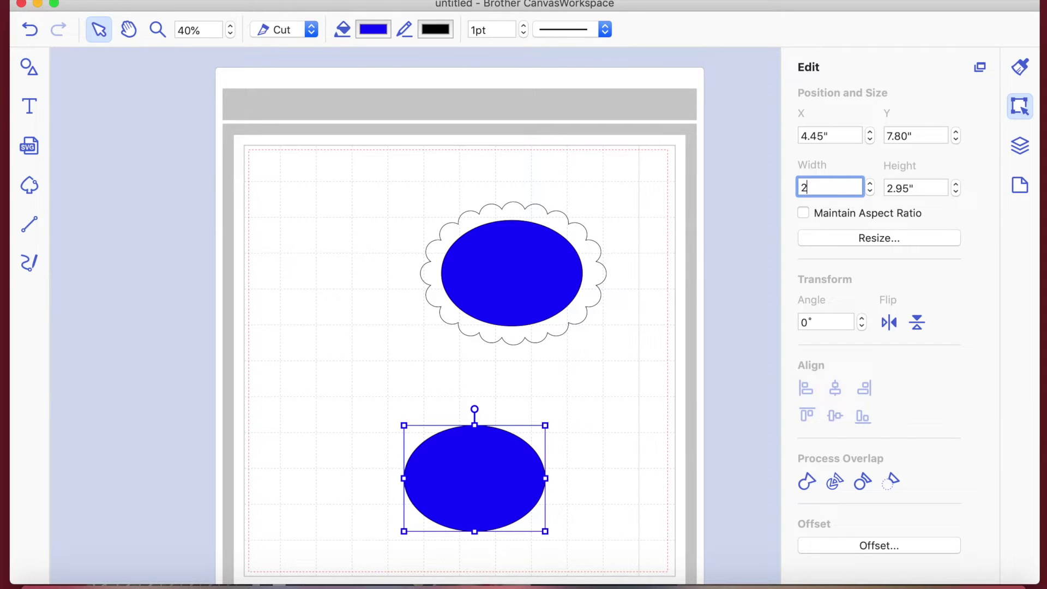
{"action": "key", "text": "Return"}
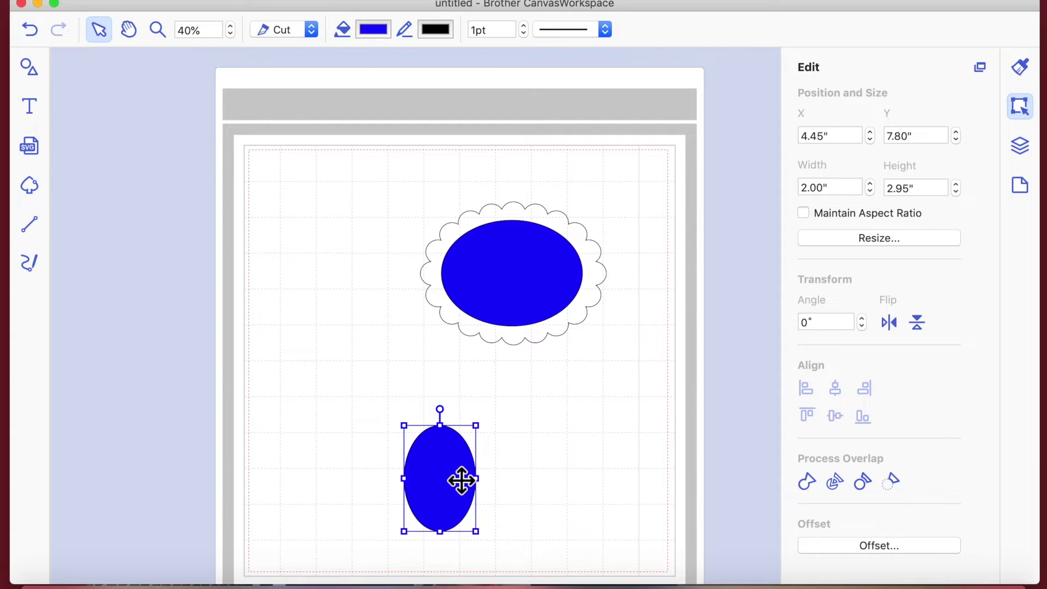
- Delete the extra small ellipse and clear the selection
{"action": "double_click", "coordinate": [449, 476]}
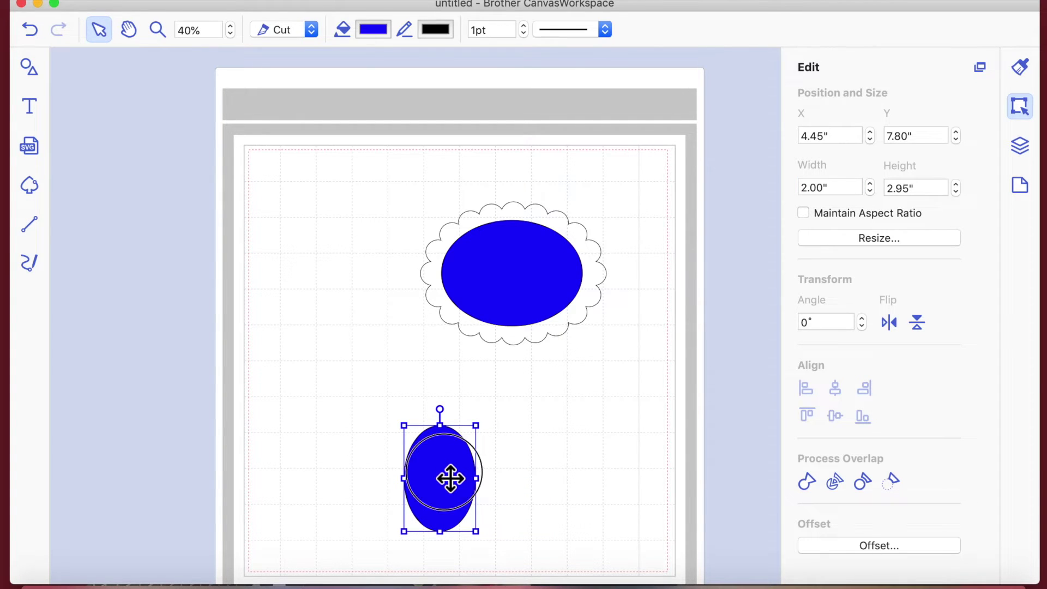
{"action": "left_click", "coordinate": [561, 451]}
{"action": "left_click", "coordinate": [456, 483]}
{"action": "key", "text": "Delete"}
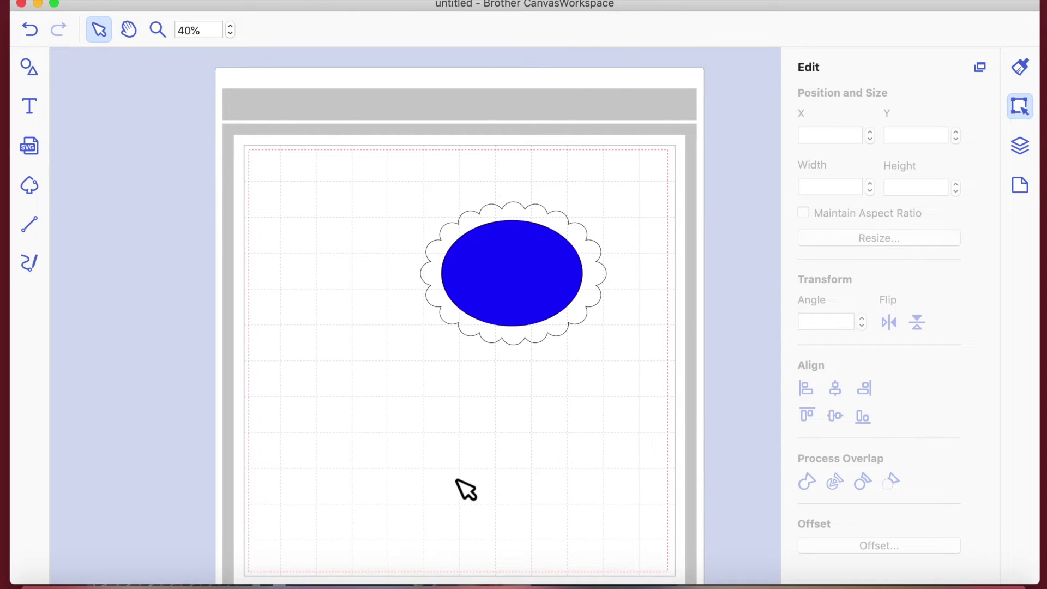
{"action": "left_click", "coordinate": [559, 447]}
{"action": "left_click", "coordinate": [500, 276]}
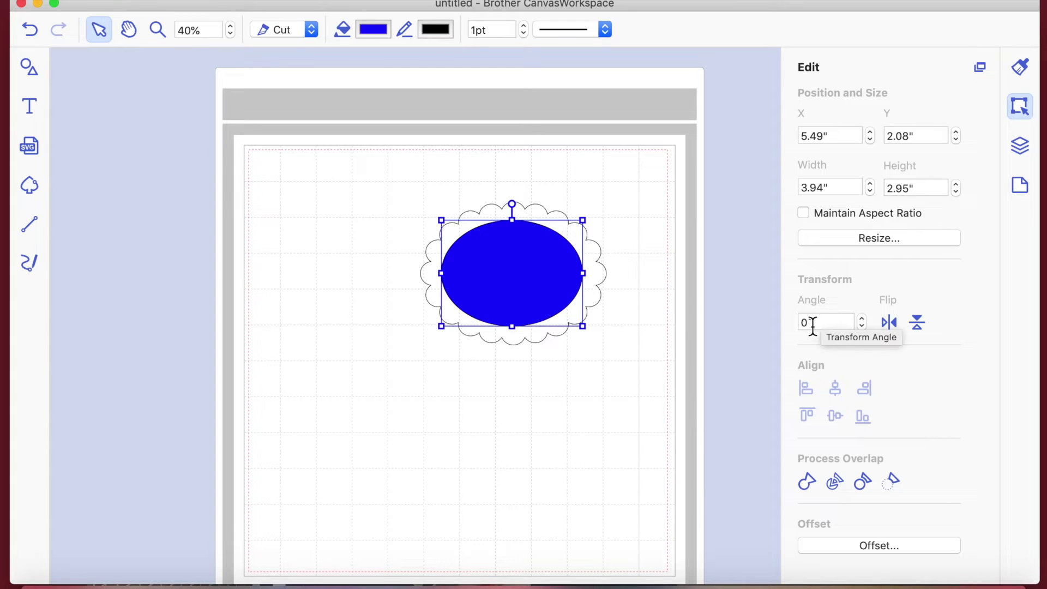
{"action": "left_click", "coordinate": [812, 324]}
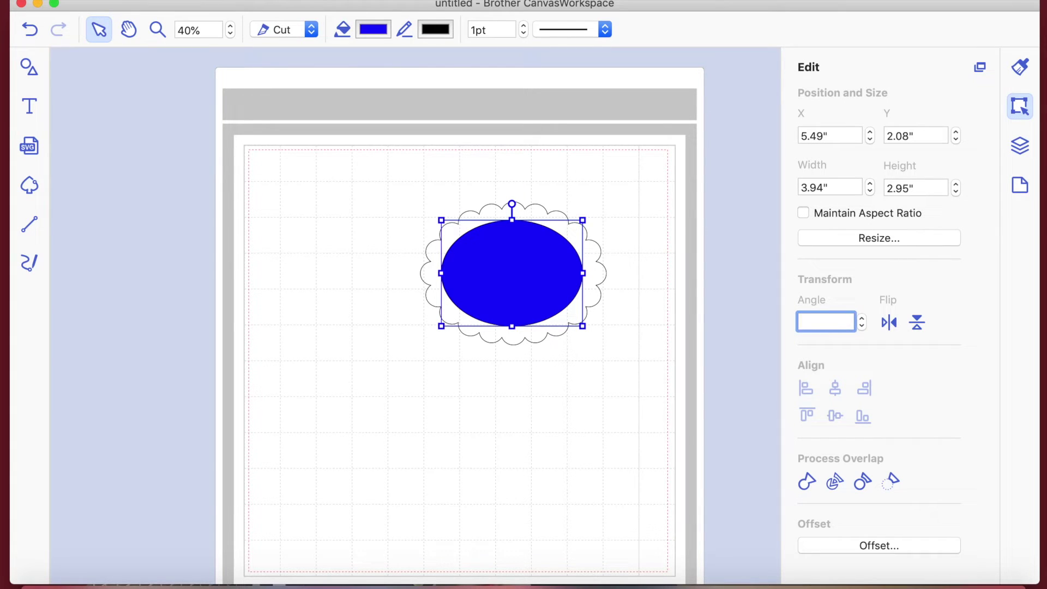
{"action": "key", "text": "Return"}
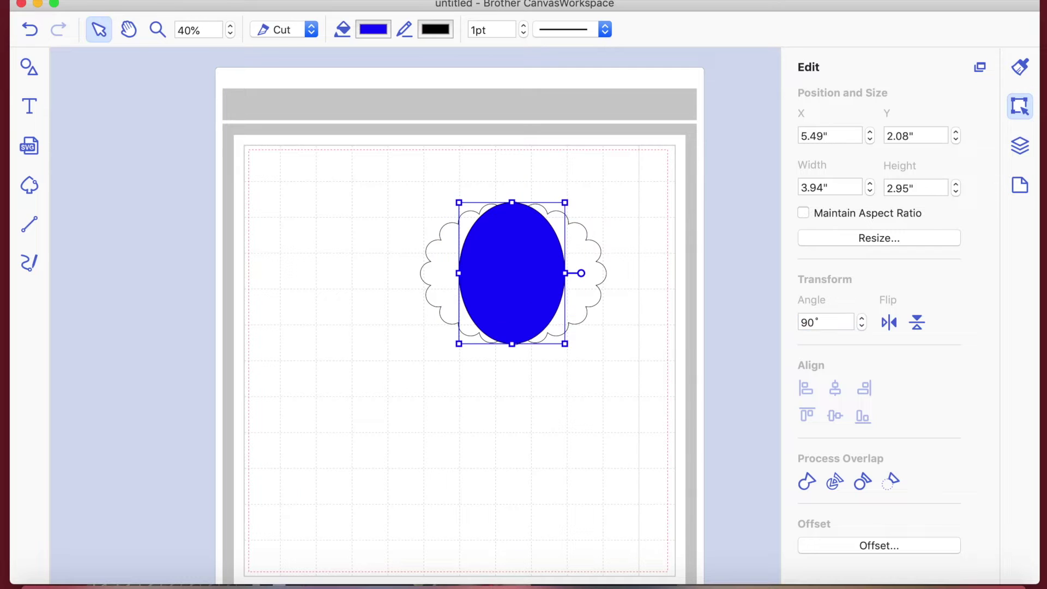
{"action": "left_click", "coordinate": [30, 31]}
{"action": "left_click", "coordinate": [500, 276]}
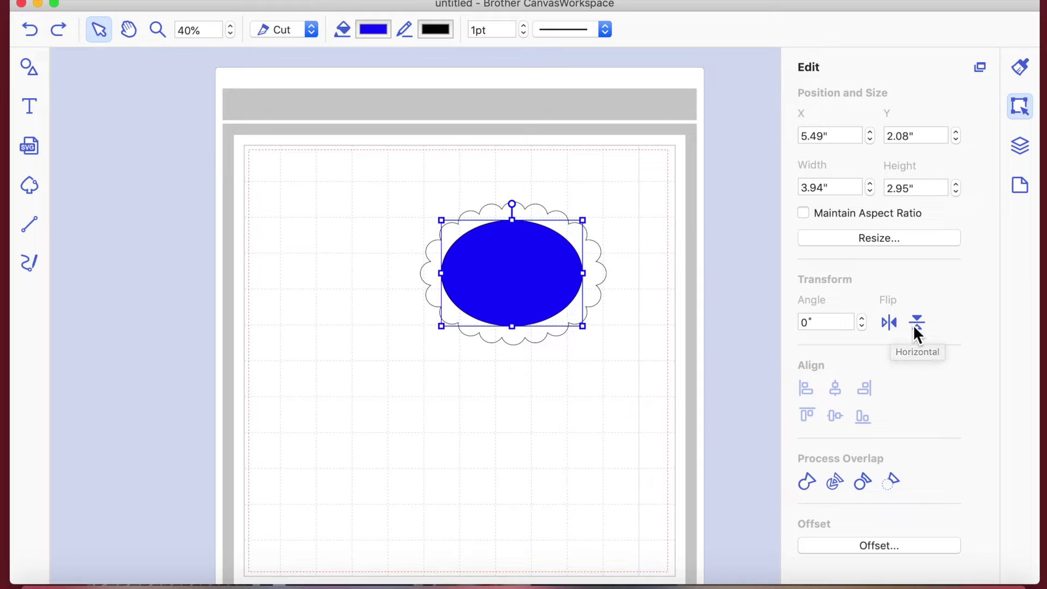
{"action": "left_click", "coordinate": [32, 68]}
{"action": "scroll", "coordinate": [204, 306], "scroll_direction": "down", "scroll_amount": 5}
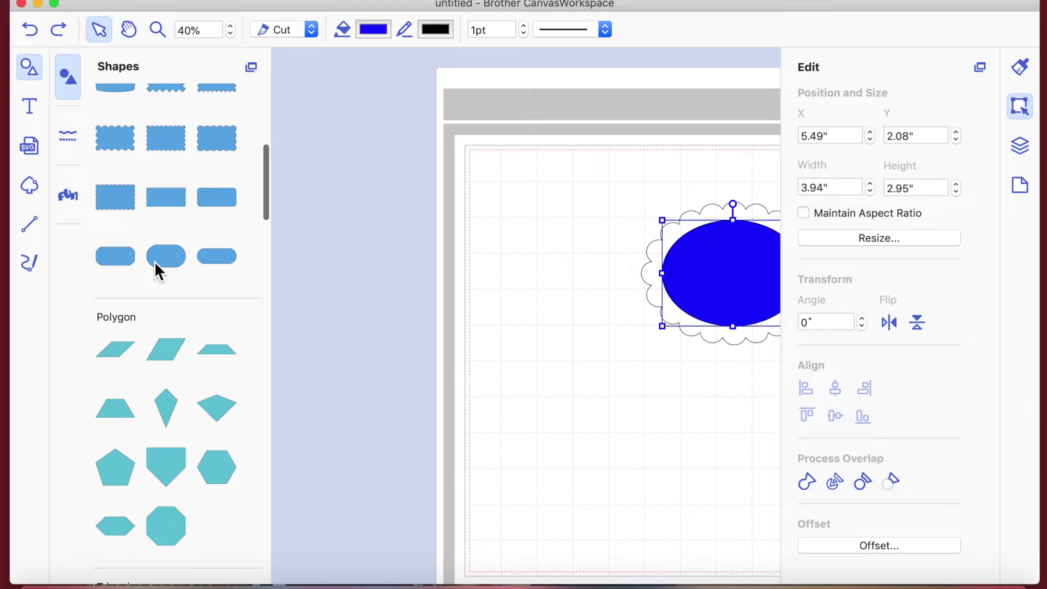
{"action": "scroll", "coordinate": [155, 385], "scroll_direction": "down", "scroll_amount": 8}
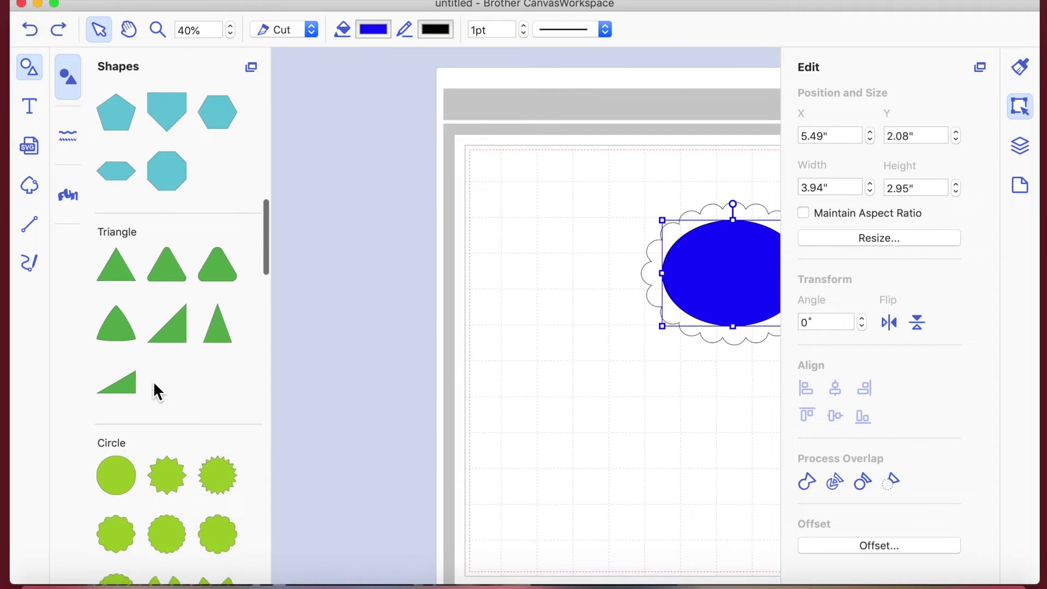
{"action": "scroll", "coordinate": [155, 385], "scroll_direction": "down", "scroll_amount": 4}
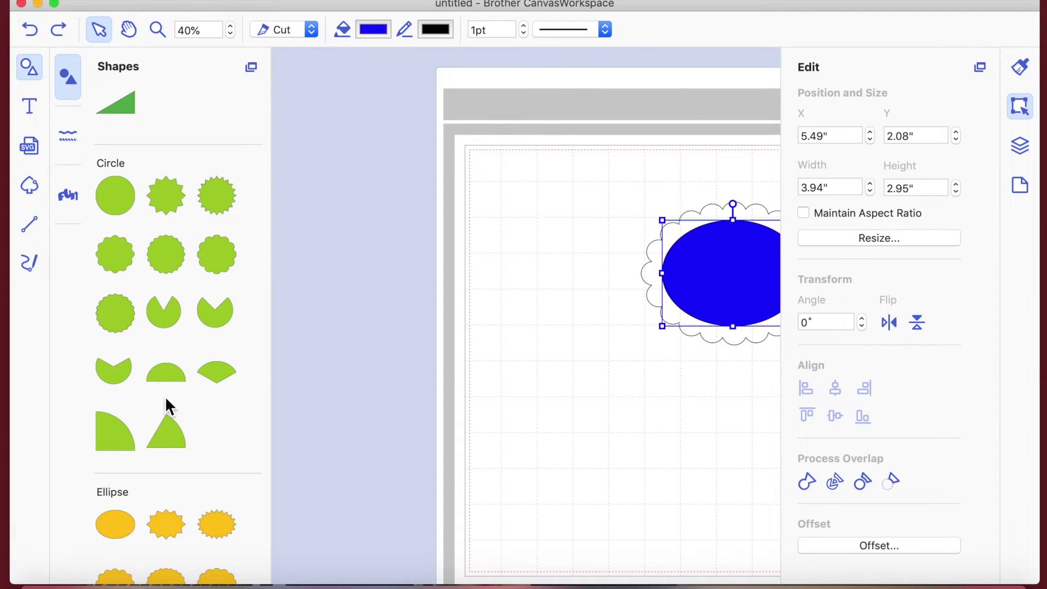
{"action": "left_click", "coordinate": [173, 437]}
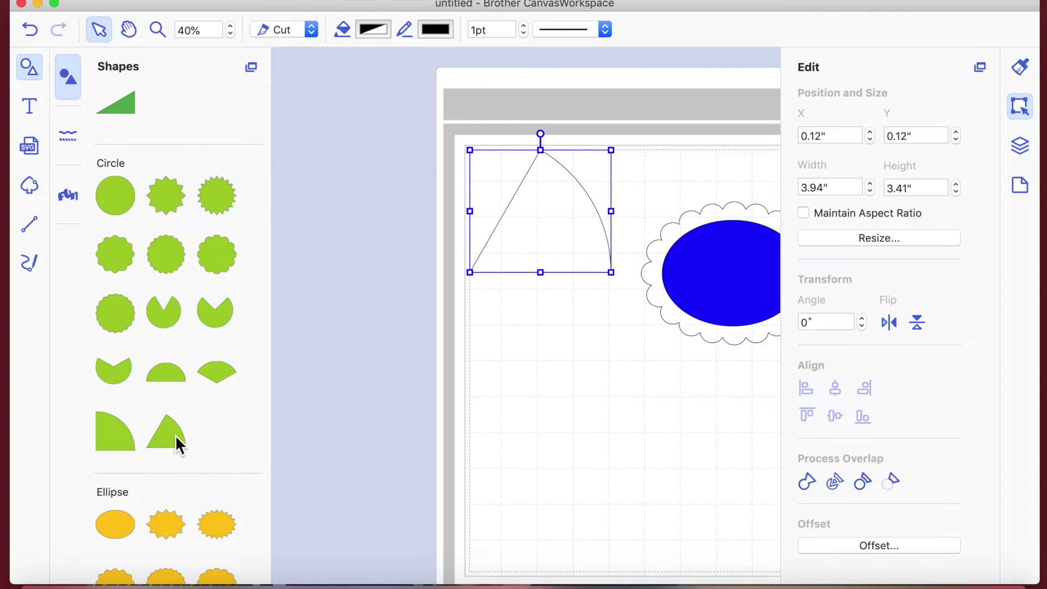
{"action": "left_click", "coordinate": [30, 68]}
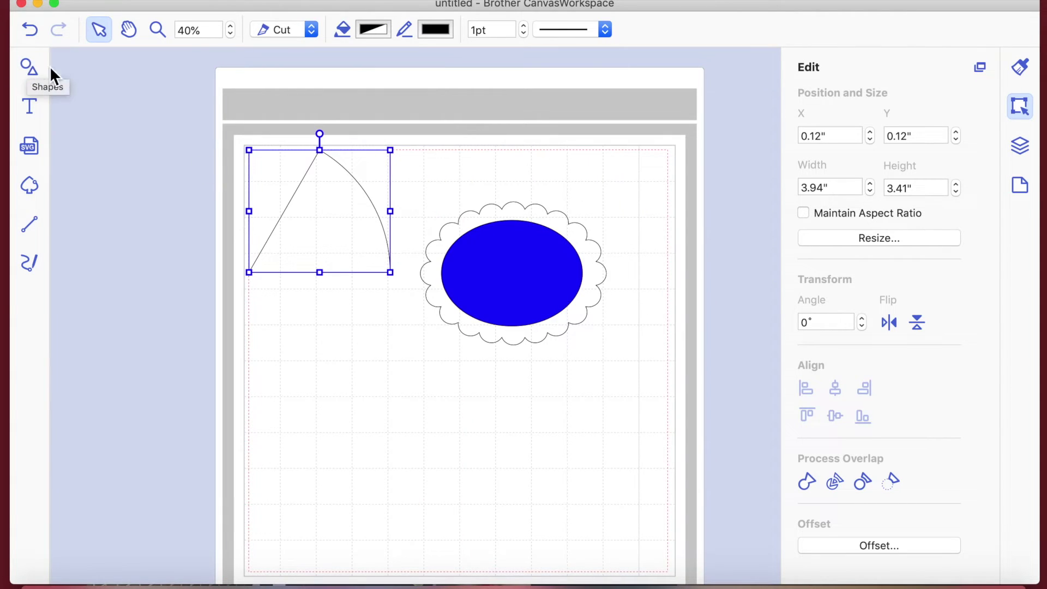
{"action": "left_click", "coordinate": [890, 322]}
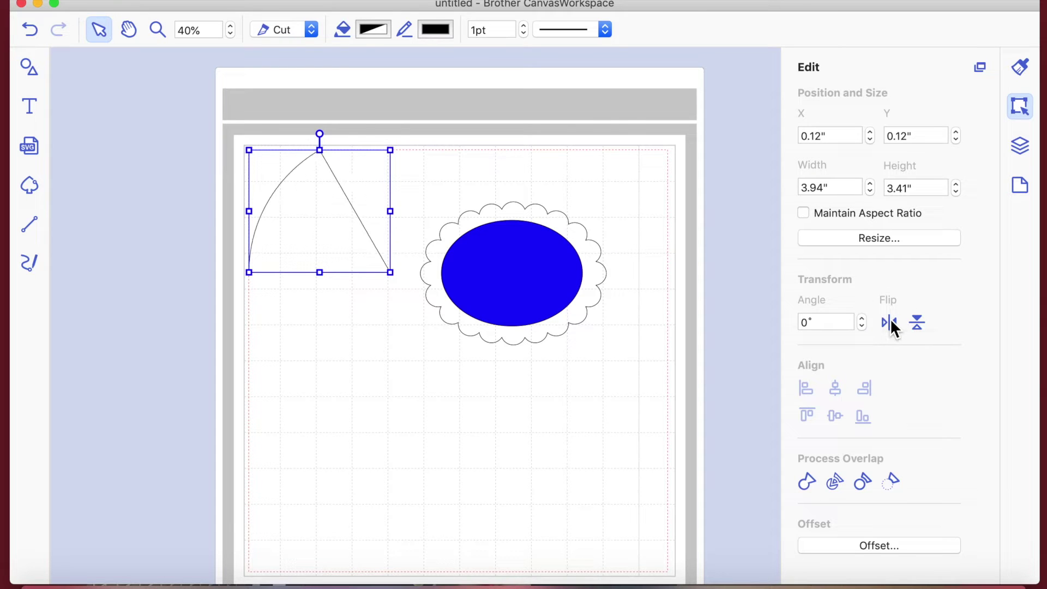
{"action": "double_click", "coordinate": [311, 211]}
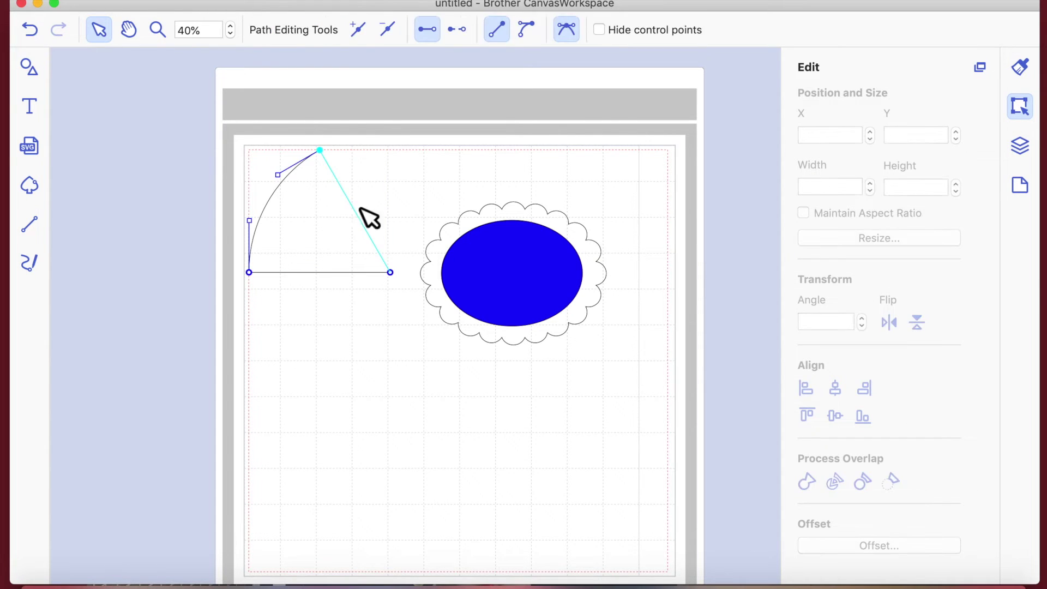
{"action": "left_click", "coordinate": [350, 236]}
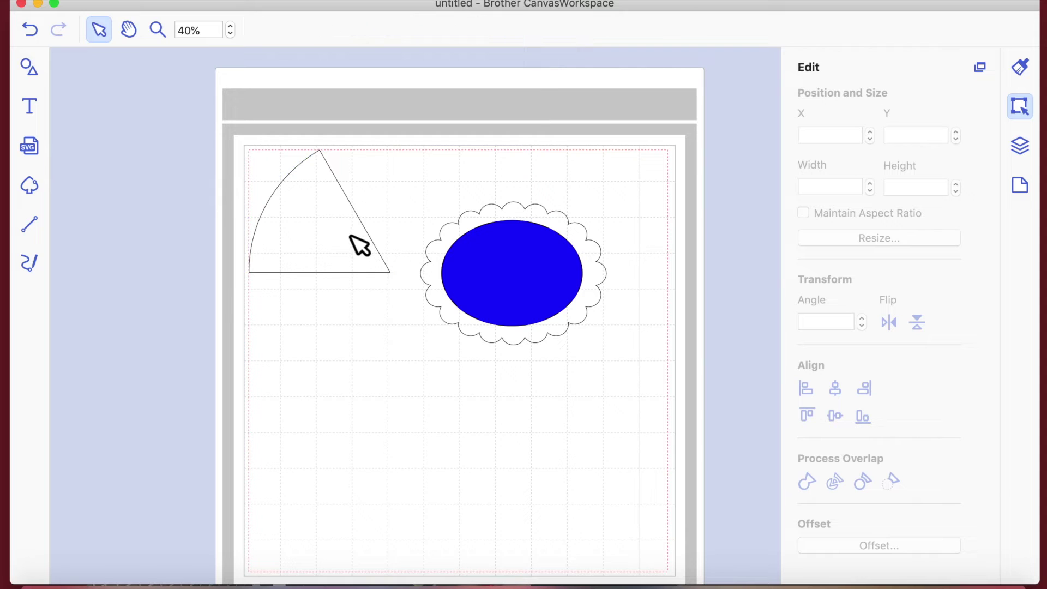
{"action": "left_click", "coordinate": [350, 235]}
{"action": "left_click", "coordinate": [918, 323]}
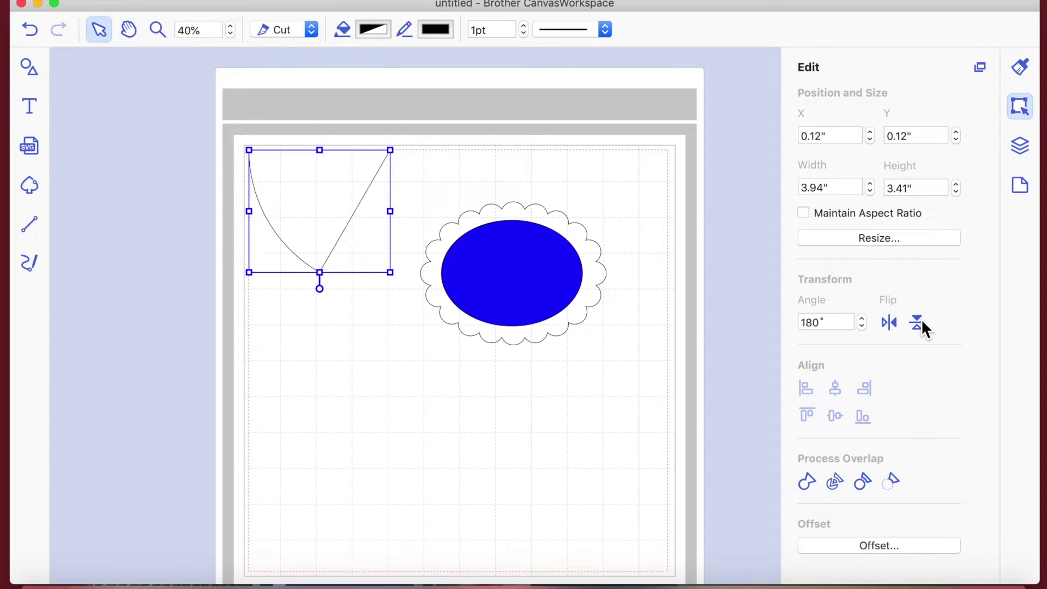
{"action": "left_click_drag", "start_coordinate": [318, 280], "coordinate": [321, 315]}
{"action": "key", "text": "Delete"}
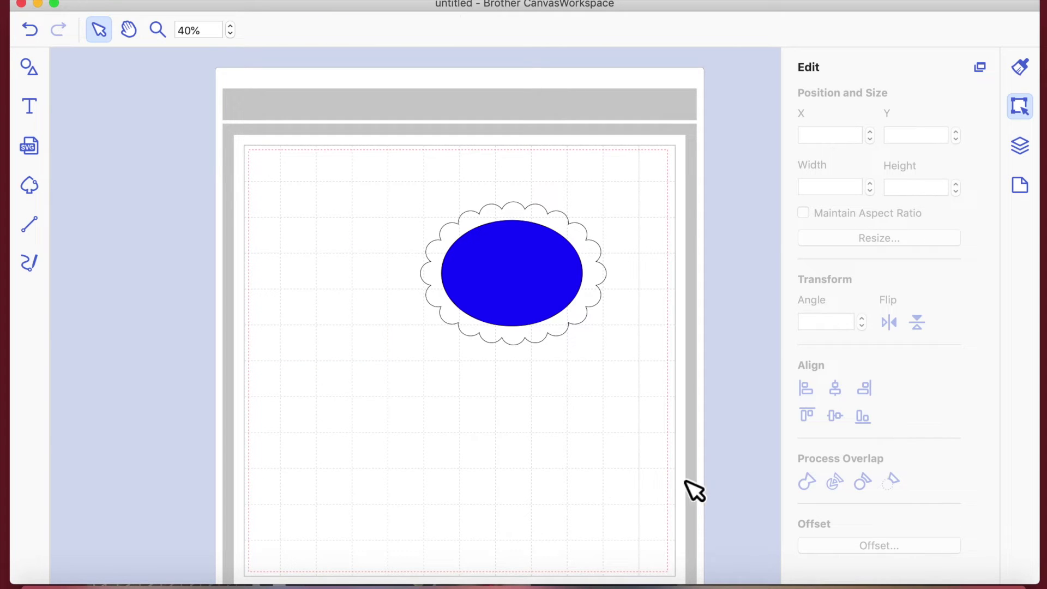
- Select both shapes and apply Align Center and Align Middle
{"action": "left_click", "coordinate": [534, 266]}
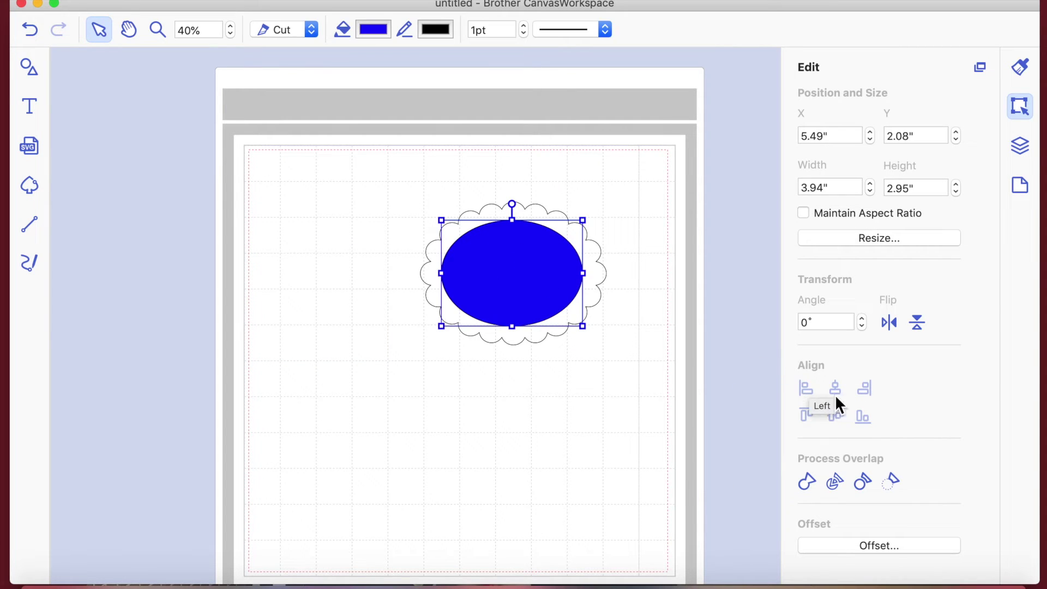
{"action": "left_click", "coordinate": [519, 439]}
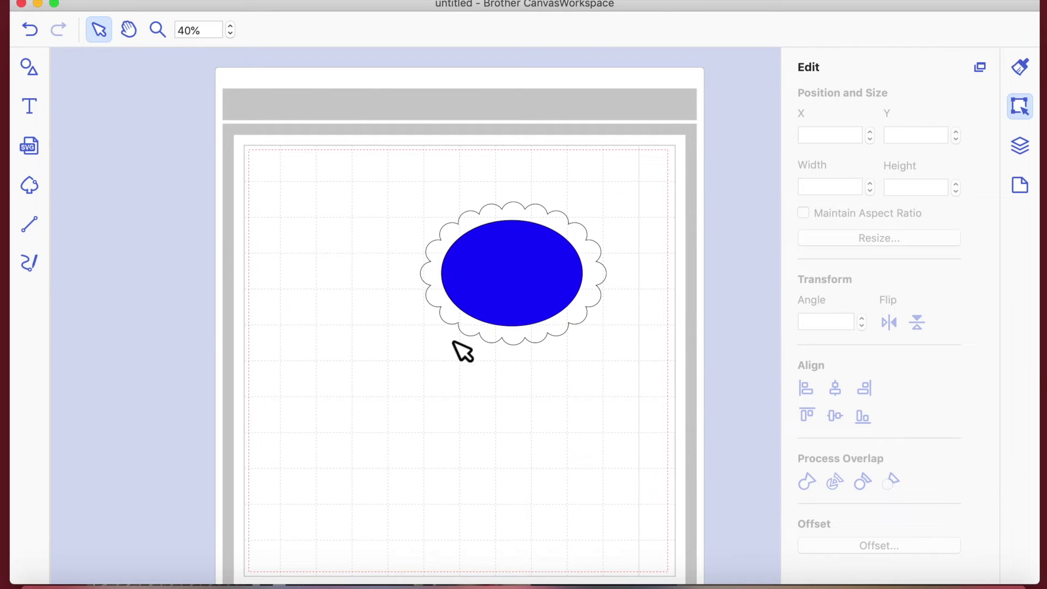
{"action": "left_click_drag", "start_coordinate": [373, 161], "coordinate": [616, 385]}
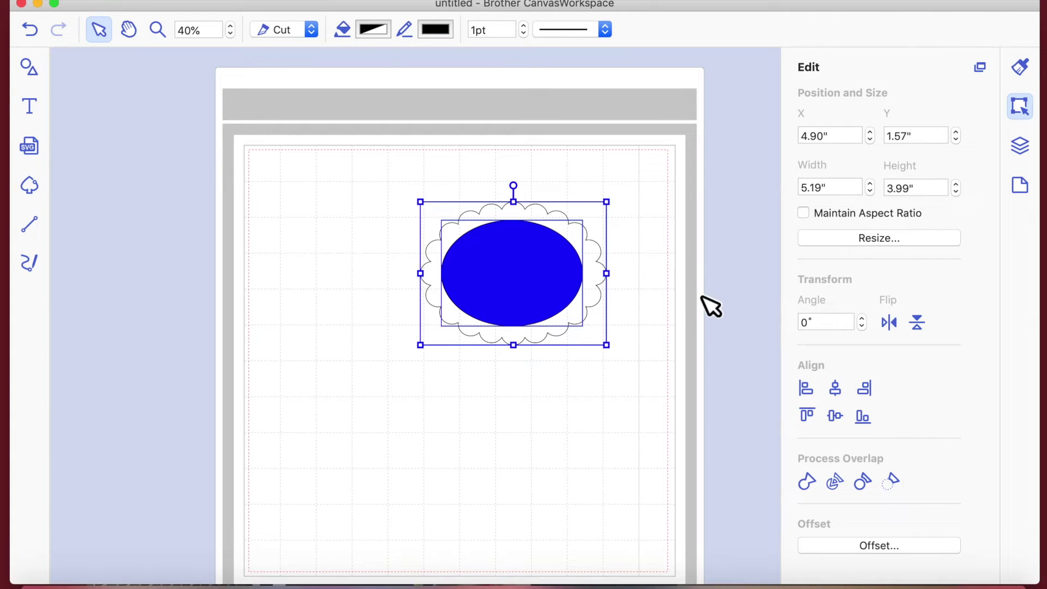
{"action": "left_click", "coordinate": [836, 389]}
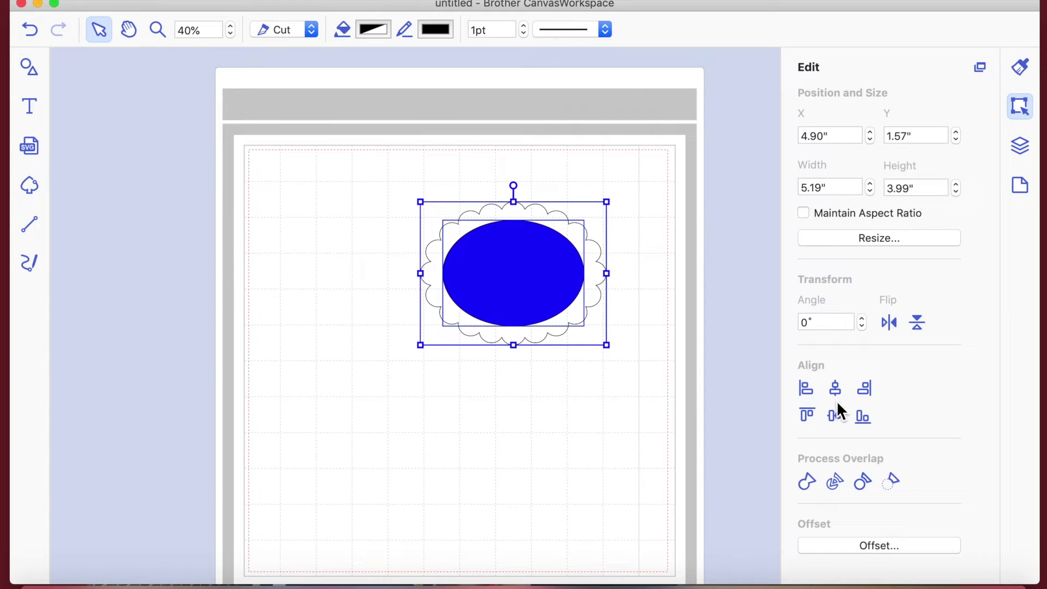
{"action": "left_click", "coordinate": [836, 417]}
{"action": "left_click", "coordinate": [574, 469]}
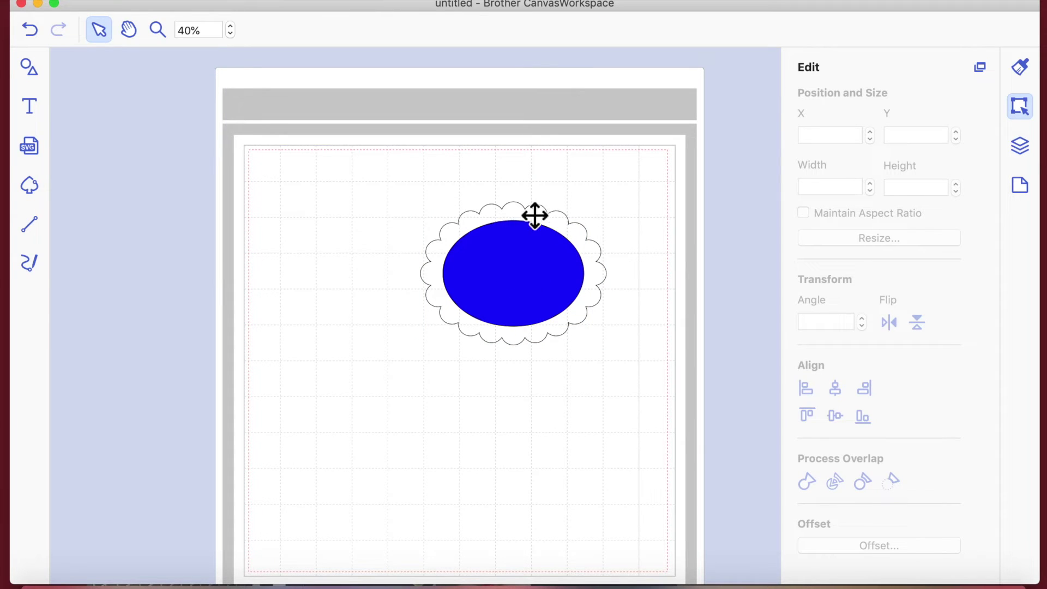
- Check the placement by selecting the blue oval and scalloped frame in turn
{"action": "left_click", "coordinate": [514, 290]}
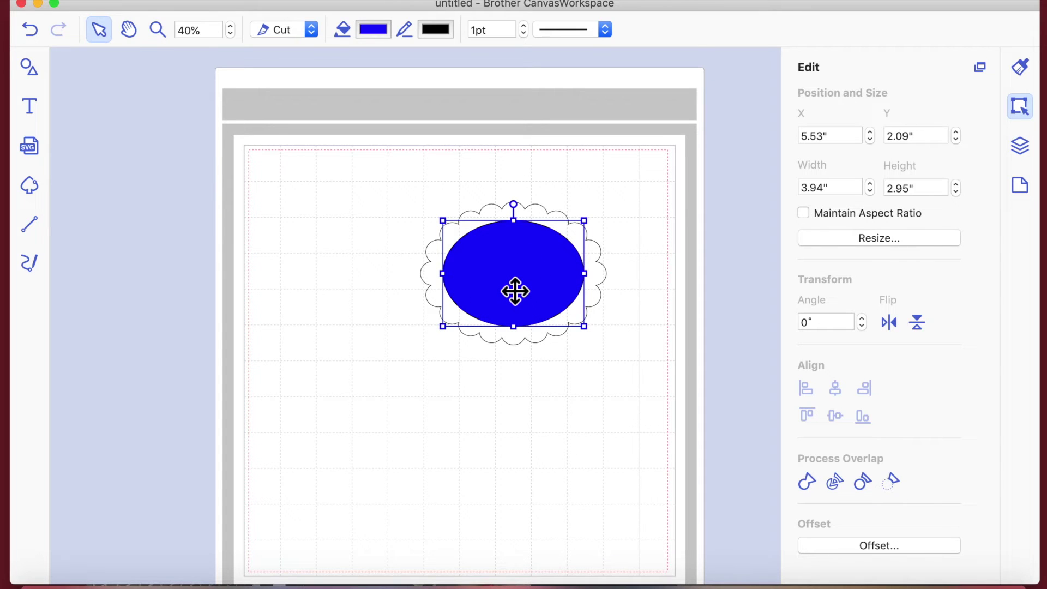
{"action": "left_click", "coordinate": [557, 487]}
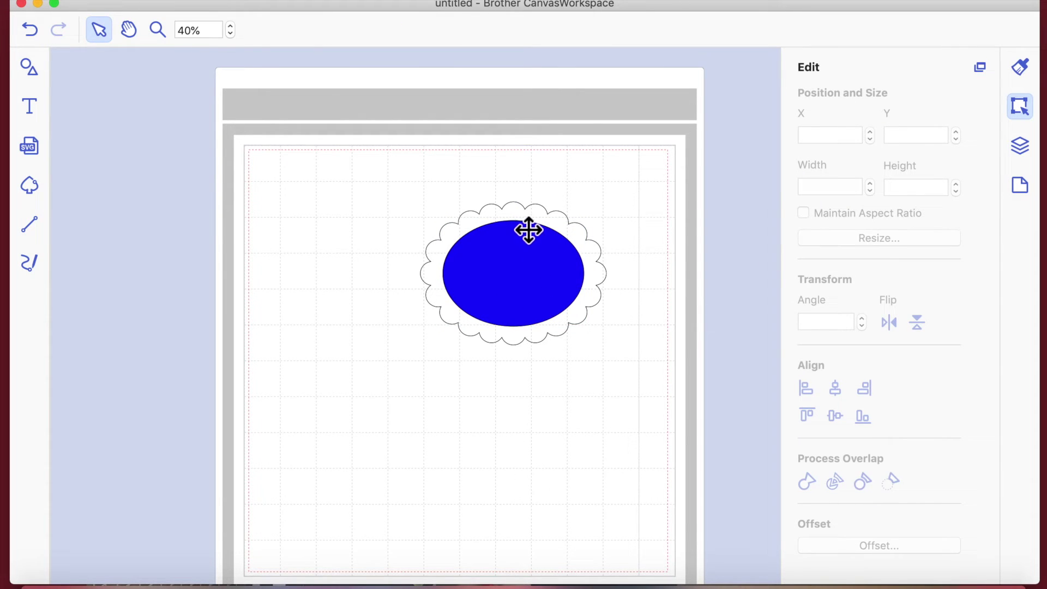
{"action": "left_click", "coordinate": [516, 278]}
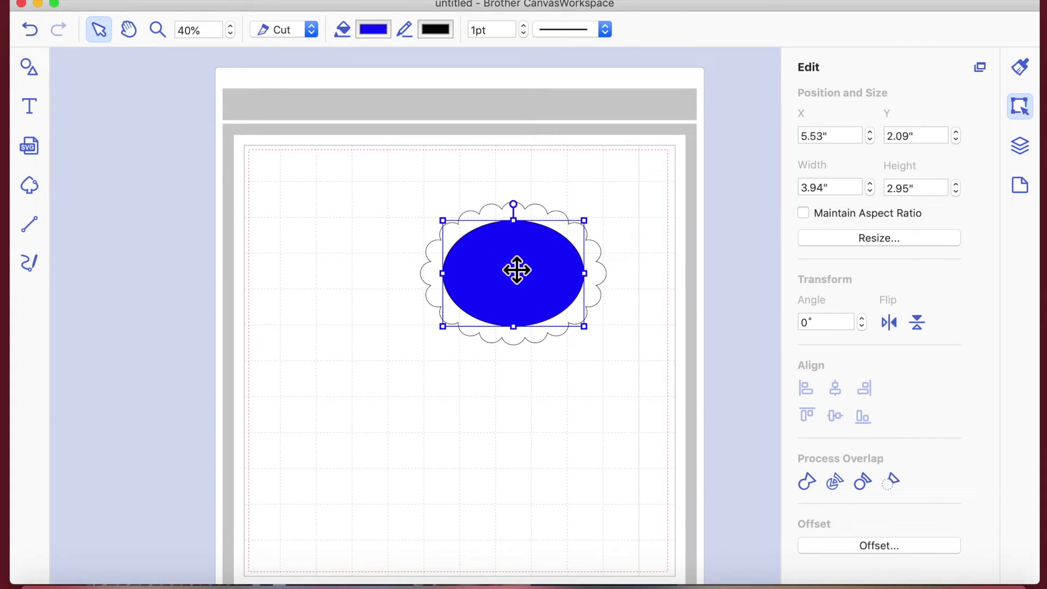
{"action": "left_click", "coordinate": [557, 432]}
{"action": "left_click", "coordinate": [557, 339]}
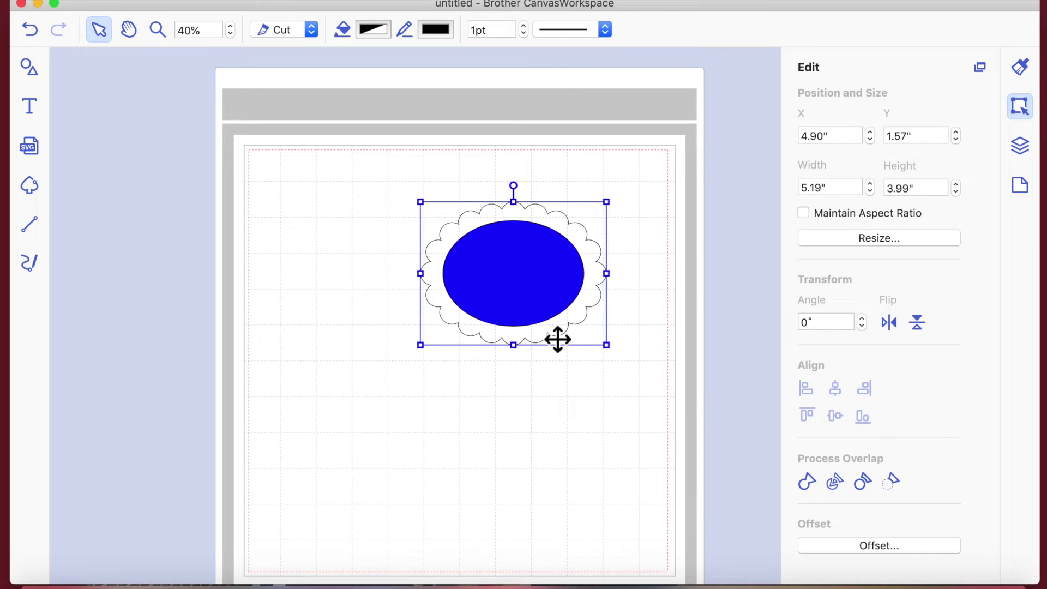
{"action": "left_click", "coordinate": [533, 270]}
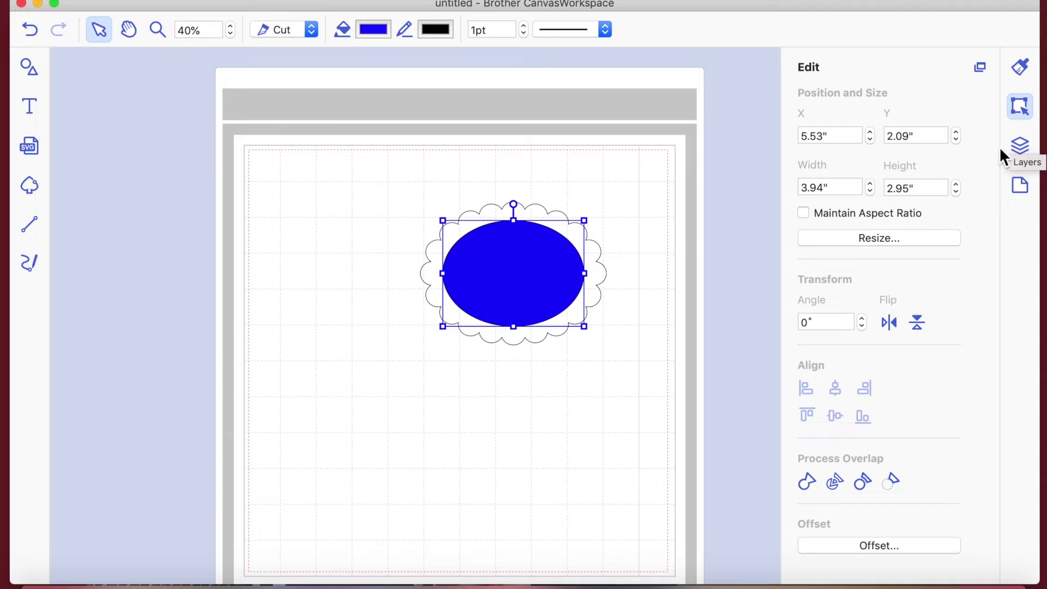
{"action": "left_click", "coordinate": [1020, 148]}
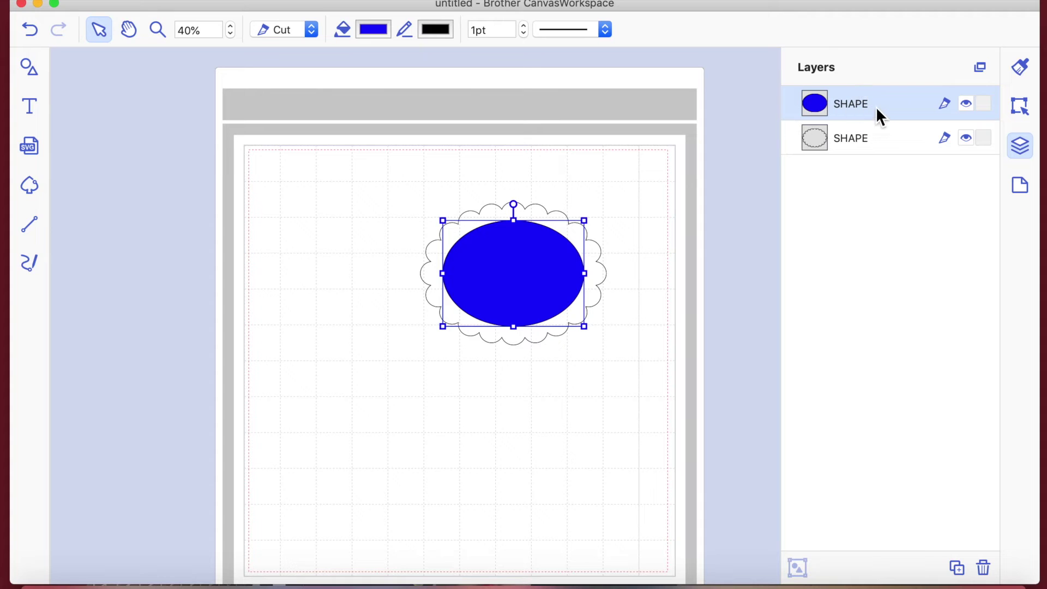
{"action": "left_click", "coordinate": [619, 412]}
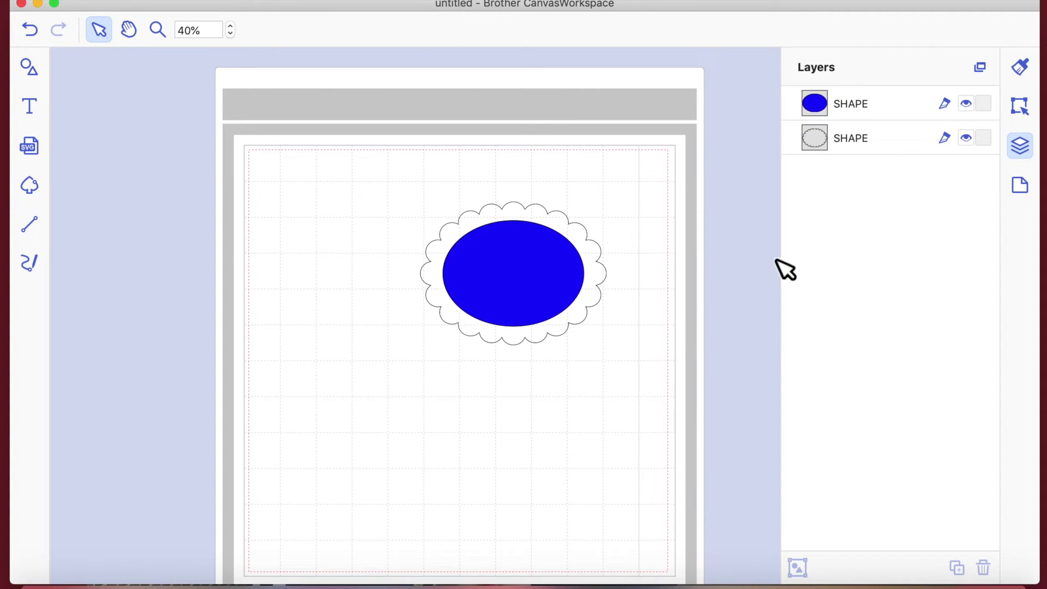
{"action": "left_click_drag", "start_coordinate": [879, 104], "coordinate": [876, 174]}
{"action": "left_click", "coordinate": [633, 354]}
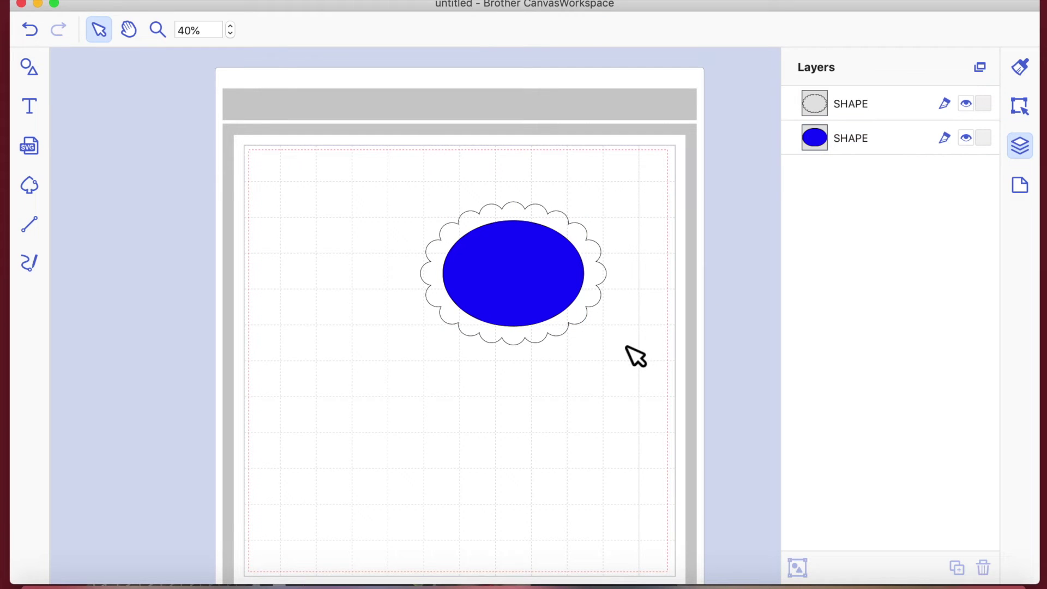
{"action": "left_click", "coordinate": [537, 280]}
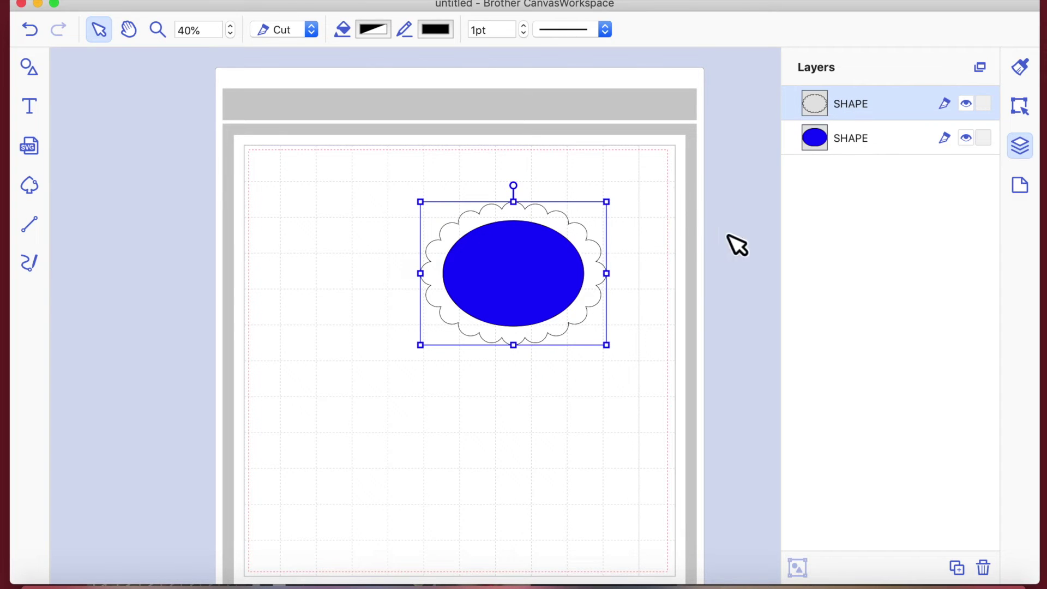
{"action": "left_click_drag", "start_coordinate": [875, 139], "coordinate": [884, 101]}
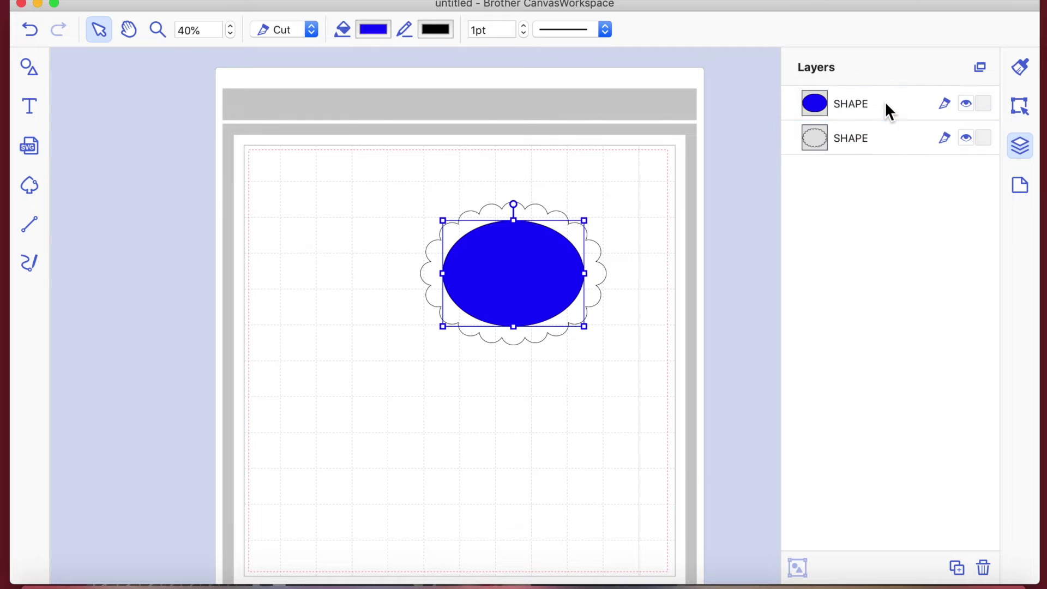
{"action": "left_click", "coordinate": [673, 273]}
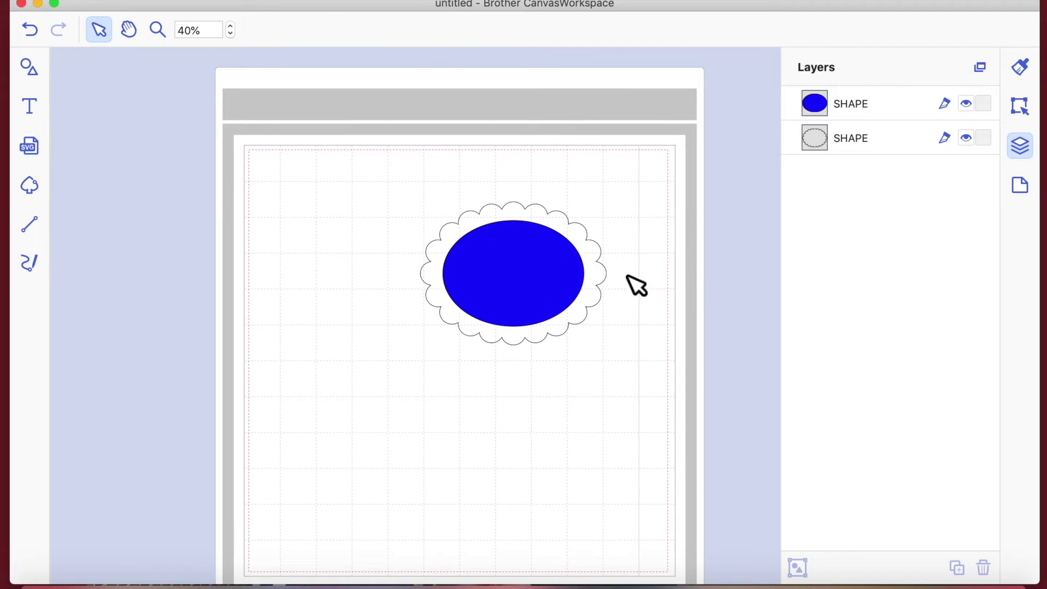
{"action": "left_click", "coordinate": [504, 277]}
{"action": "left_click", "coordinate": [613, 355]}
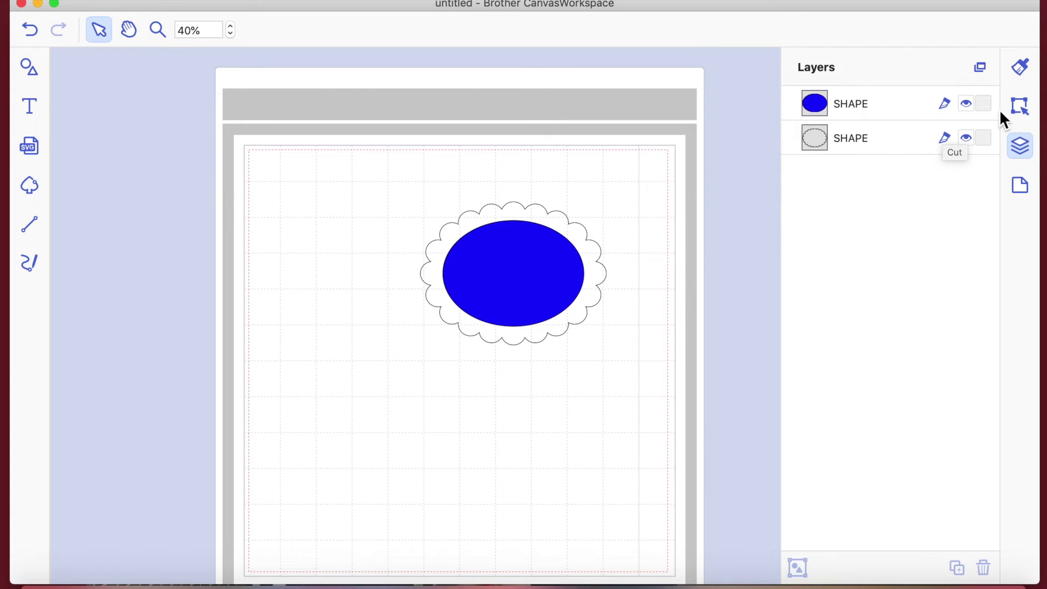
- Try a 12" x 24" artboard and millimetre units, then return to 12" x 12" and inches
{"action": "left_click", "coordinate": [1026, 191]}
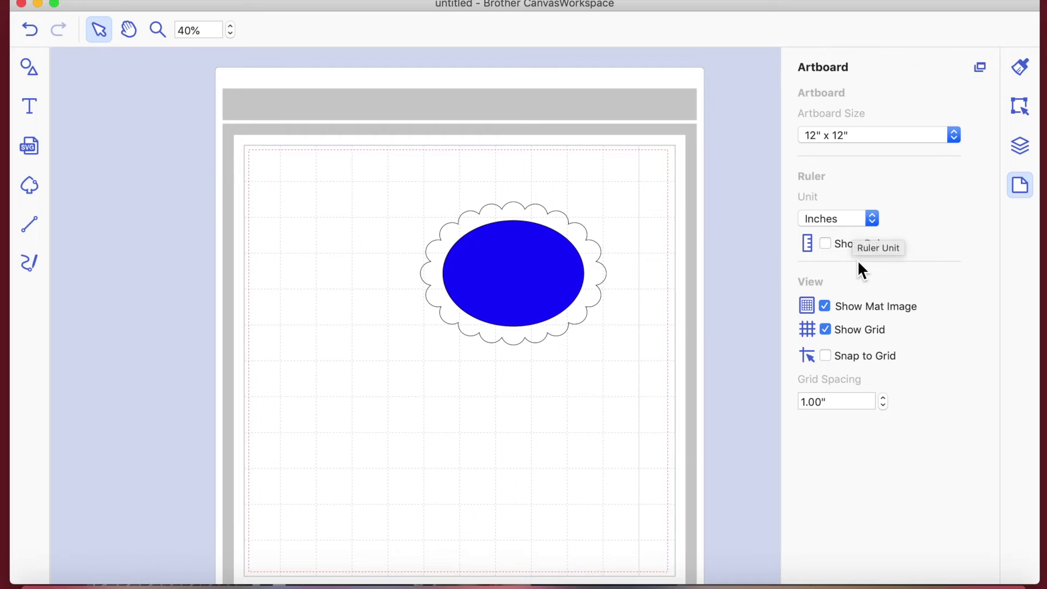
{"action": "left_click", "coordinate": [954, 134]}
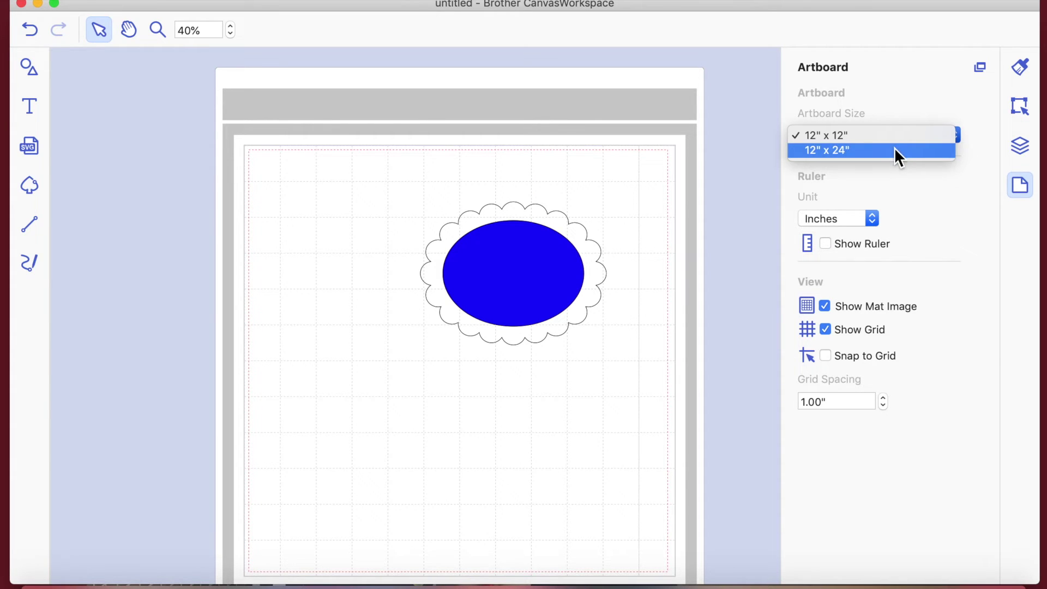
{"action": "left_click", "coordinate": [892, 150]}
{"action": "left_click", "coordinate": [954, 133]}
{"action": "left_click", "coordinate": [936, 123]}
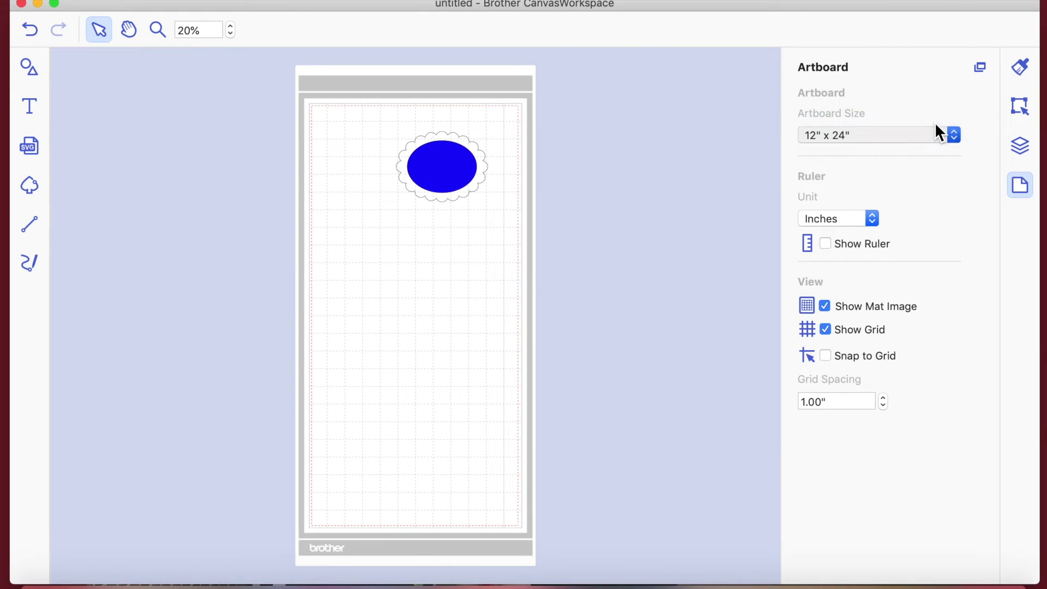
{"action": "left_click", "coordinate": [875, 219]}
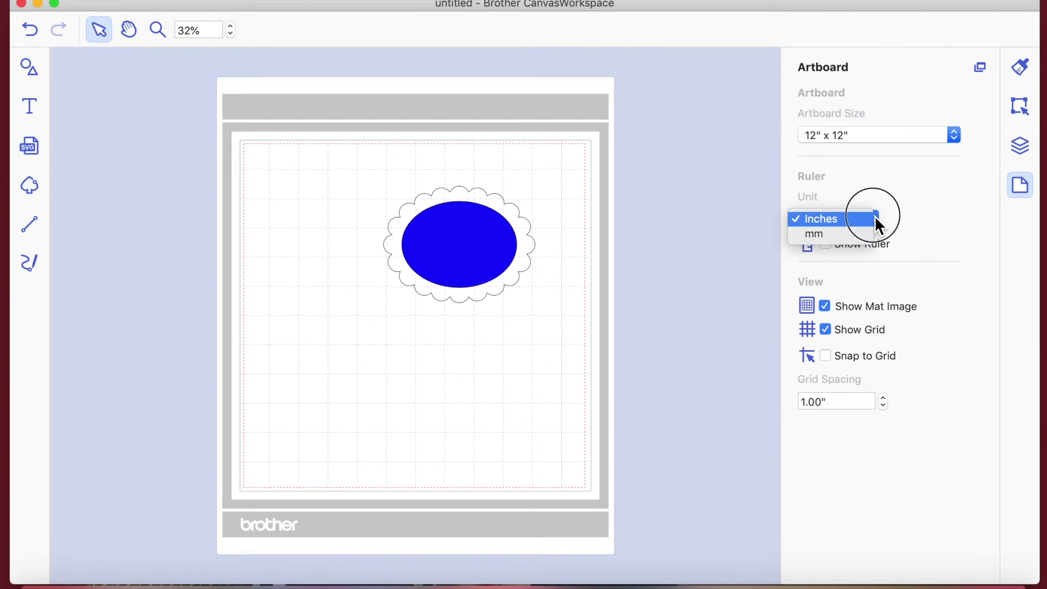
{"action": "left_click", "coordinate": [857, 239]}
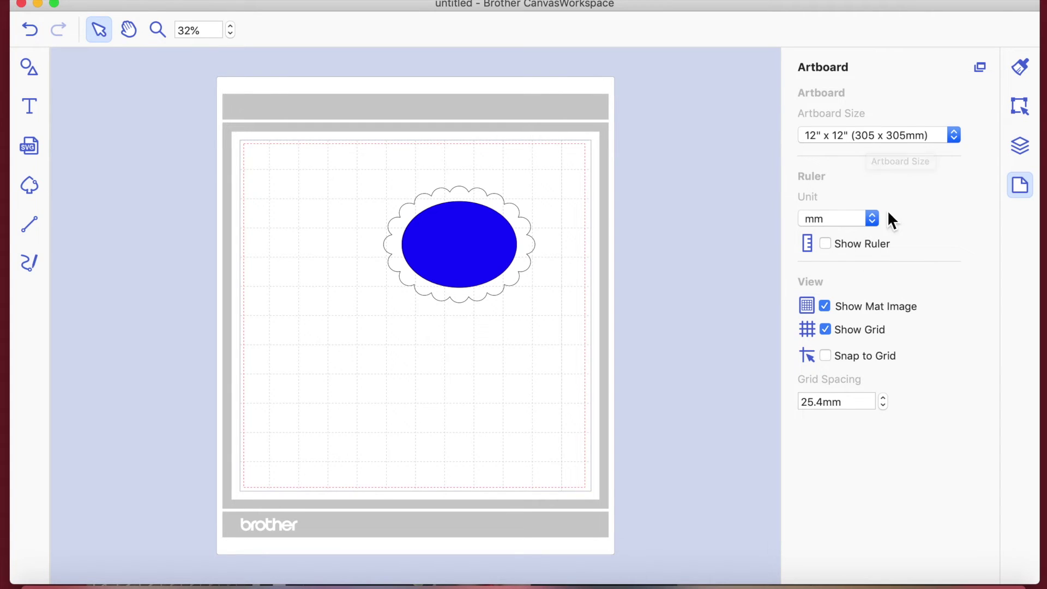
{"action": "left_click", "coordinate": [872, 219]}
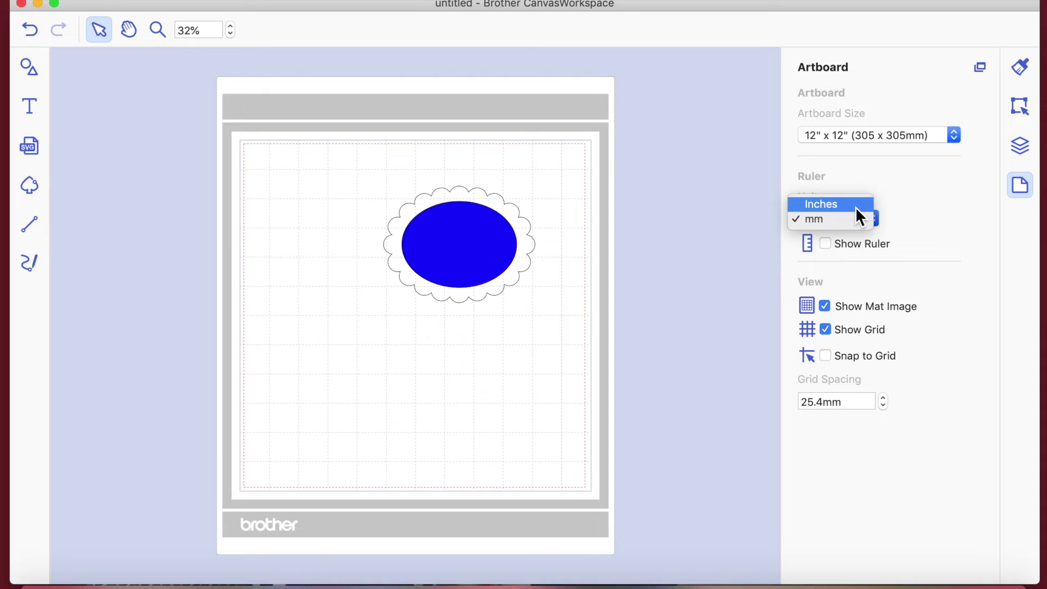
{"action": "left_click", "coordinate": [855, 205]}
- Turn on rulers, toggle the mat image off and back on, and keep the grid showing
{"action": "left_click", "coordinate": [825, 245]}
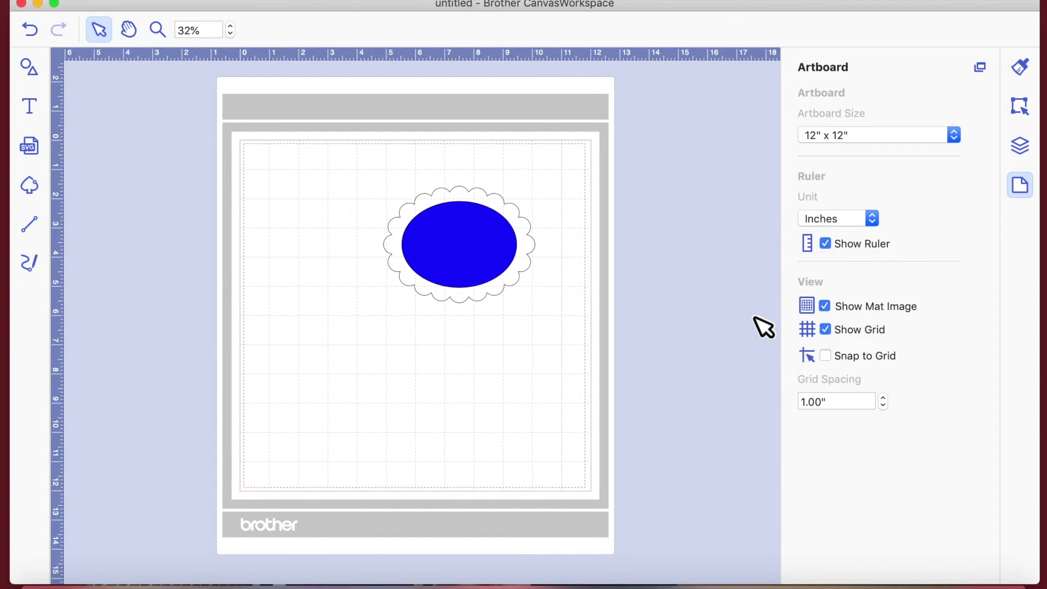
{"action": "left_click", "coordinate": [825, 306]}
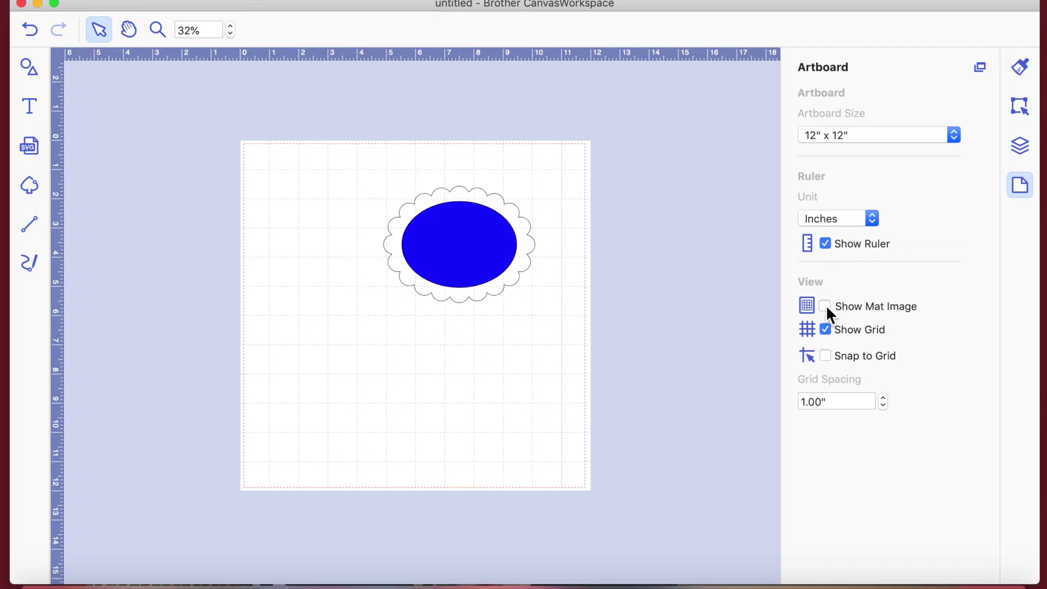
{"action": "left_click", "coordinate": [824, 305]}
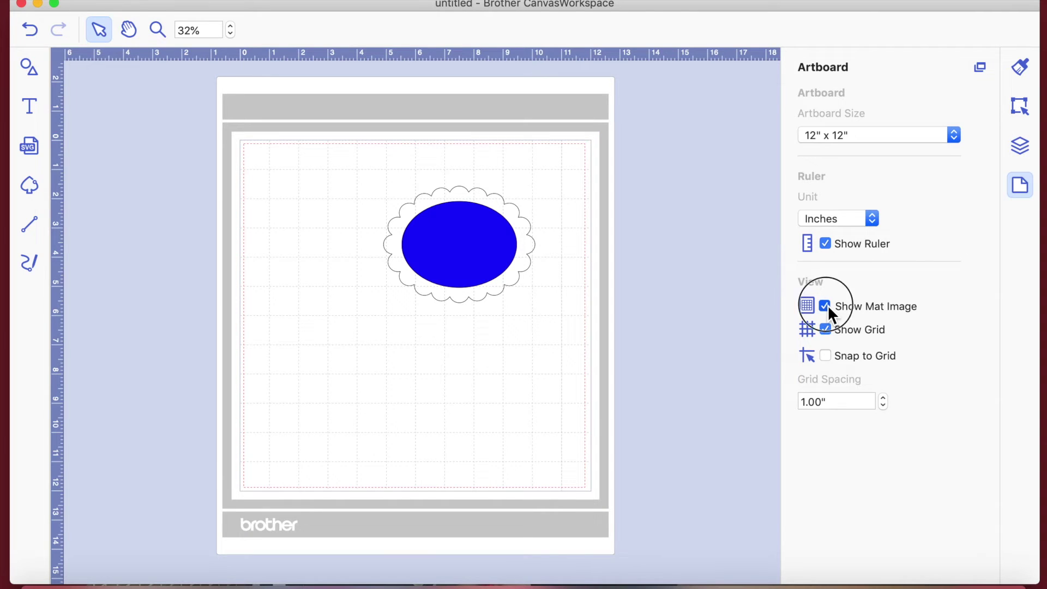
{"action": "left_click", "coordinate": [825, 306]}
{"action": "left_click", "coordinate": [826, 306]}
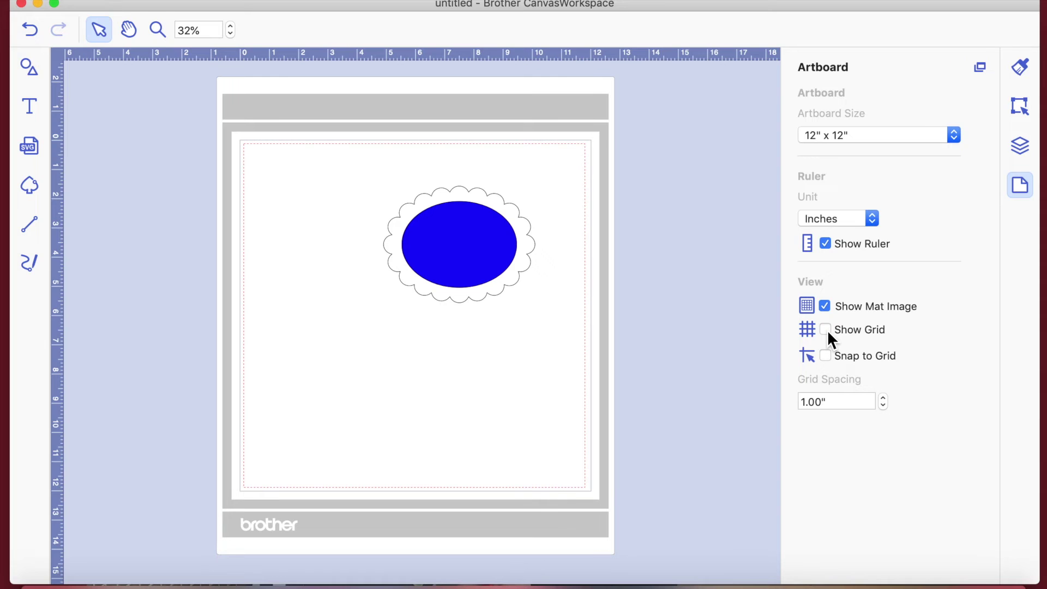
{"action": "left_click", "coordinate": [826, 330]}
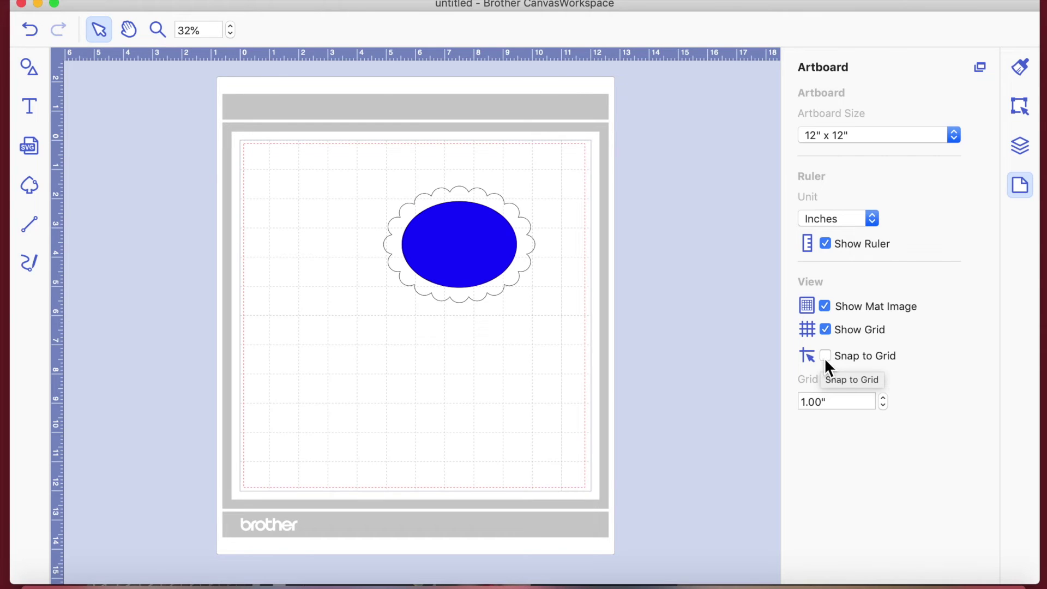
- Select the blue oval and nudge it three small steps left
{"action": "left_click", "coordinate": [470, 257]}
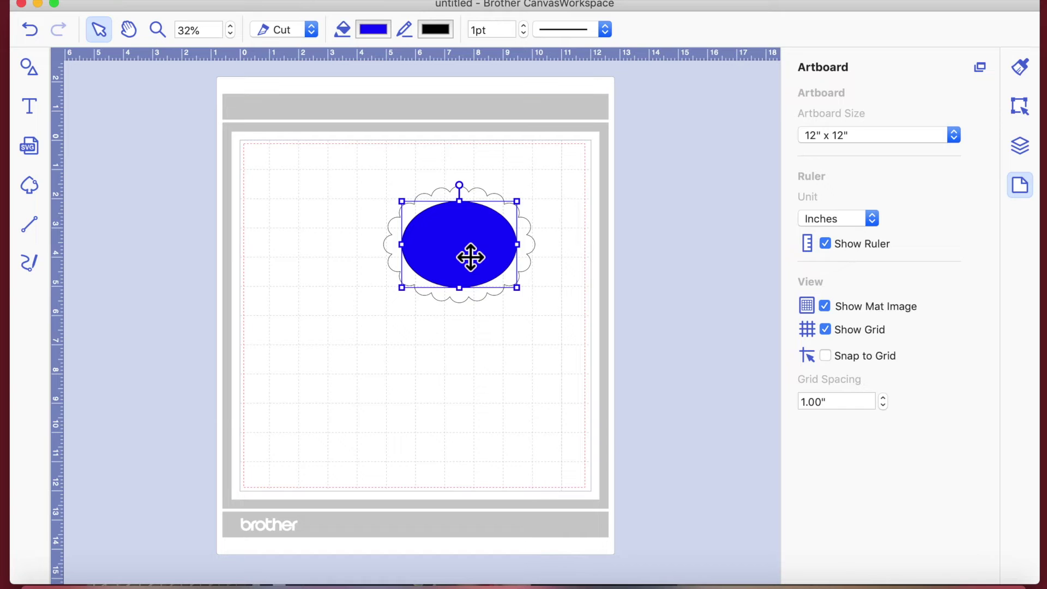
{"action": "key", "text": "Left"}
{"action": "key", "text": "Left"}
{"action": "key", "text": "Left"}
{"action": "key", "text": "Left"}
{"action": "key", "text": "Left"}
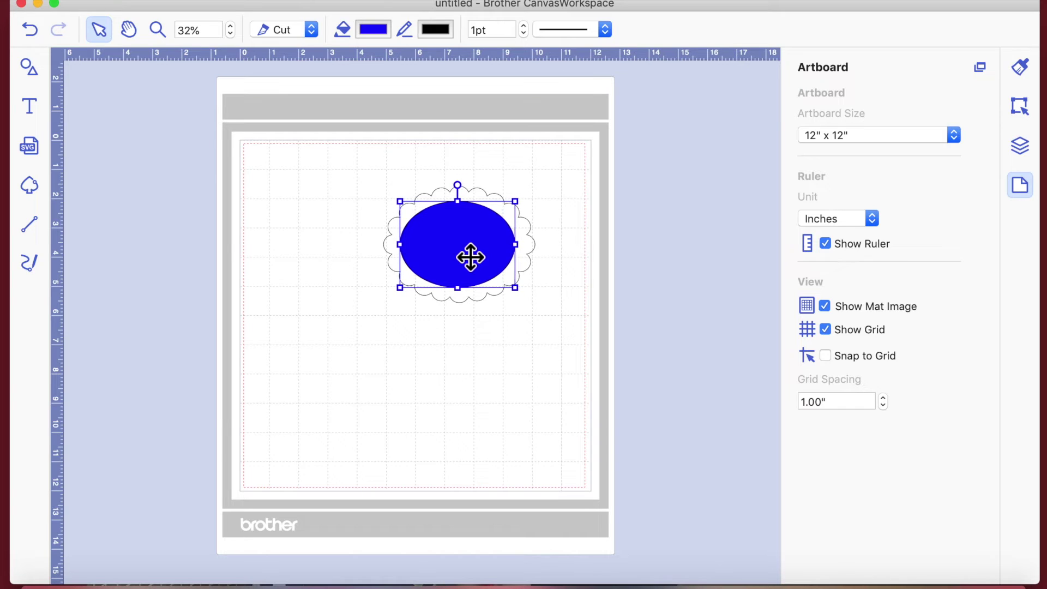
{"action": "key", "text": "Left"}
{"action": "key", "text": "Left"}
{"action": "key", "text": "Left"}
{"action": "key", "text": "Left"}
{"action": "key", "text": "Left"}
{"action": "key", "text": "Left"}
{"action": "key", "text": "Left"}
{"action": "key", "text": "Left"}
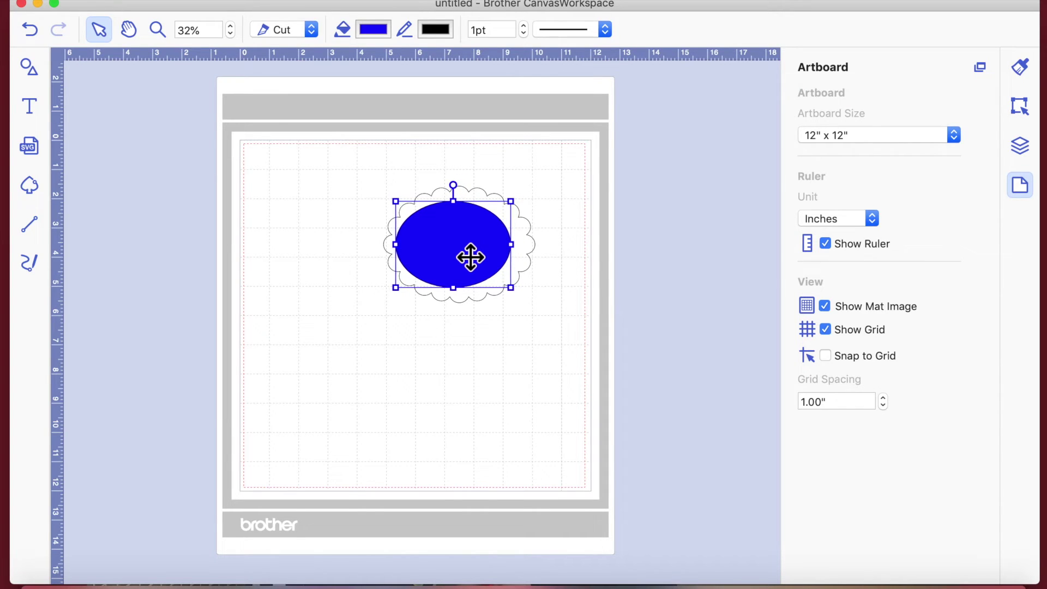
{"action": "key", "text": "Left"}
{"action": "key", "text": "Left"}
{"action": "key", "text": "Left"}
{"action": "key", "text": "Left"}
{"action": "key", "text": "Left"}
{"action": "key", "text": "Left"}
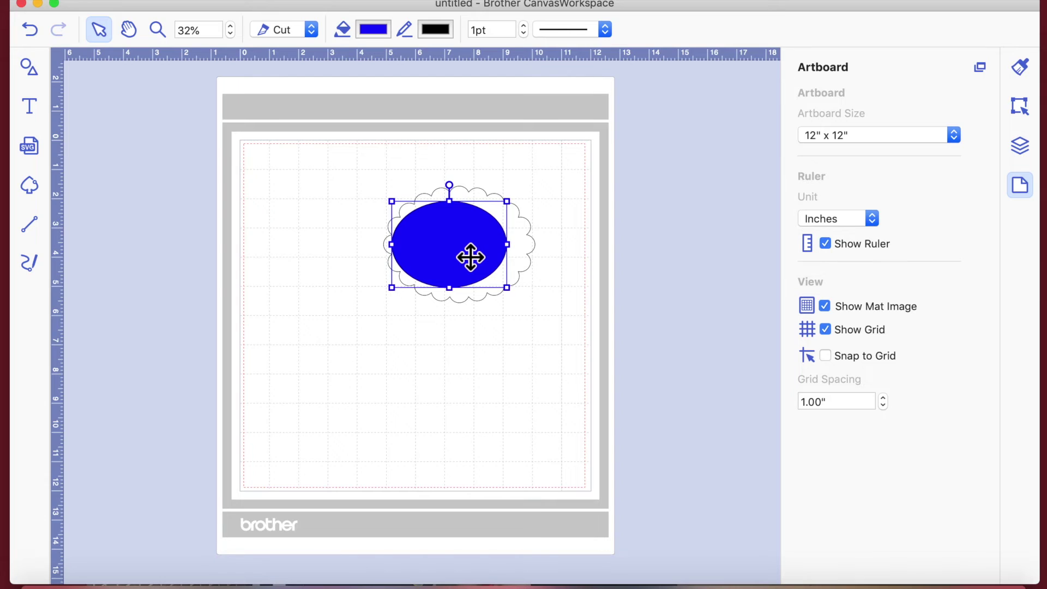
- Enable Snap to Grid and shift the oval left by grid squares until it touches the frame
{"action": "left_click", "coordinate": [826, 358]}
{"action": "key", "text": "Left"}
{"action": "key", "text": "Left"}
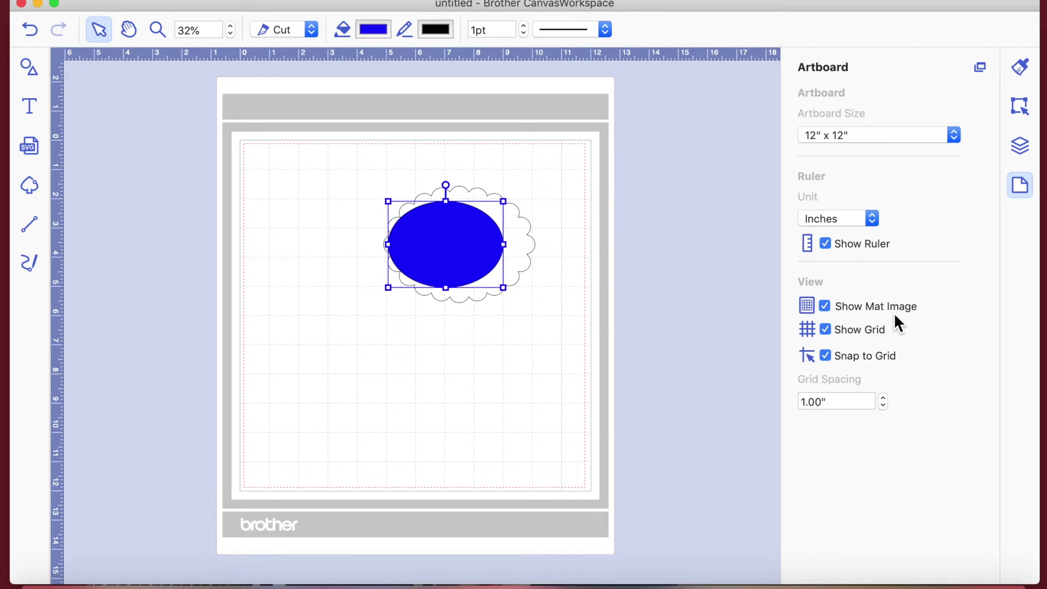
{"action": "key", "text": "Left"}
{"action": "key", "text": "Left"}
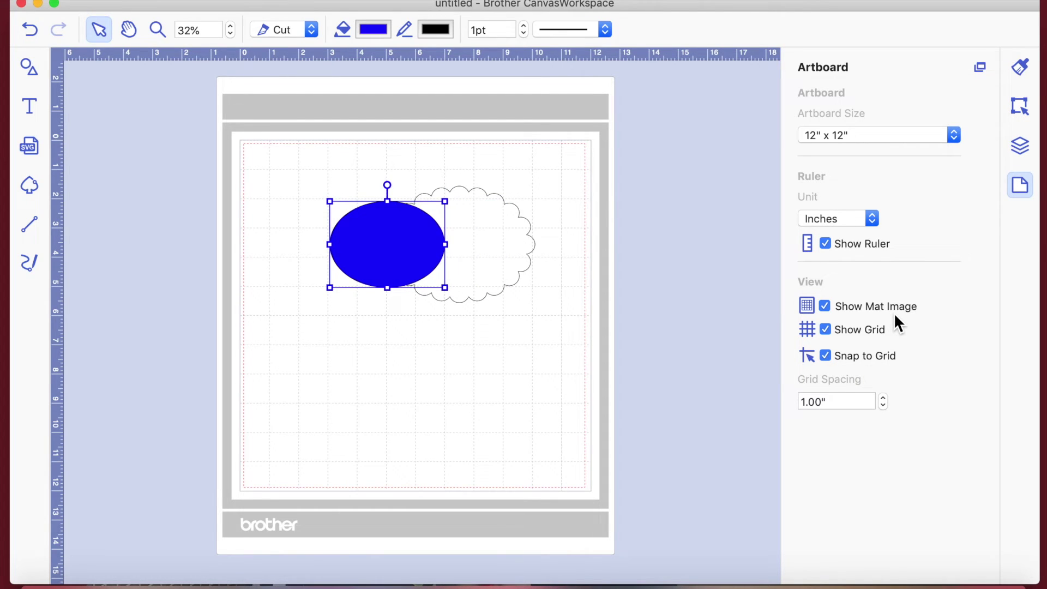
{"action": "key", "text": "Left"}
{"action": "key", "text": "Left"}
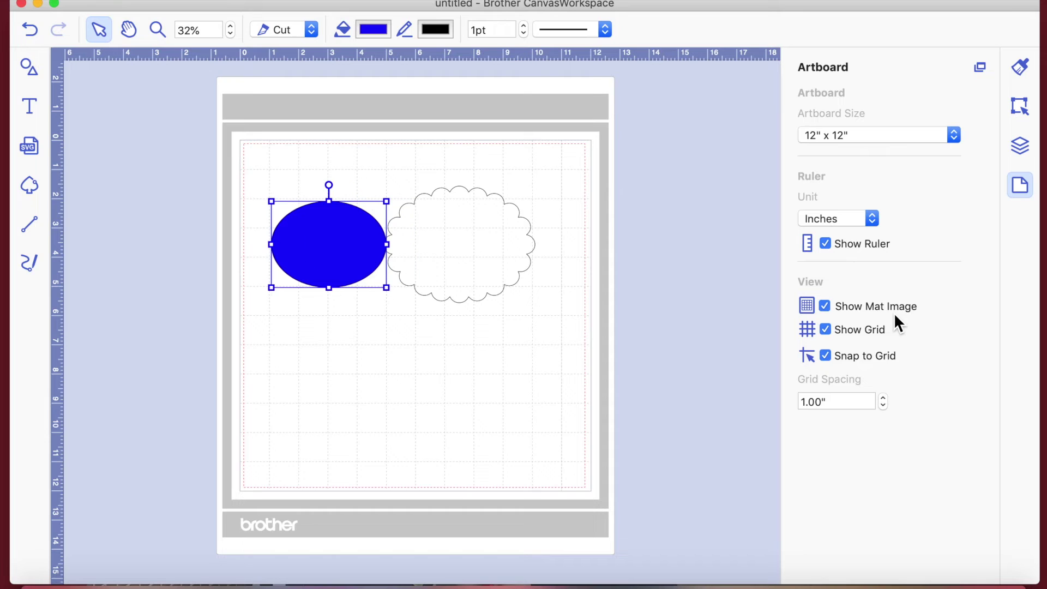
{"action": "key", "text": "Right"}
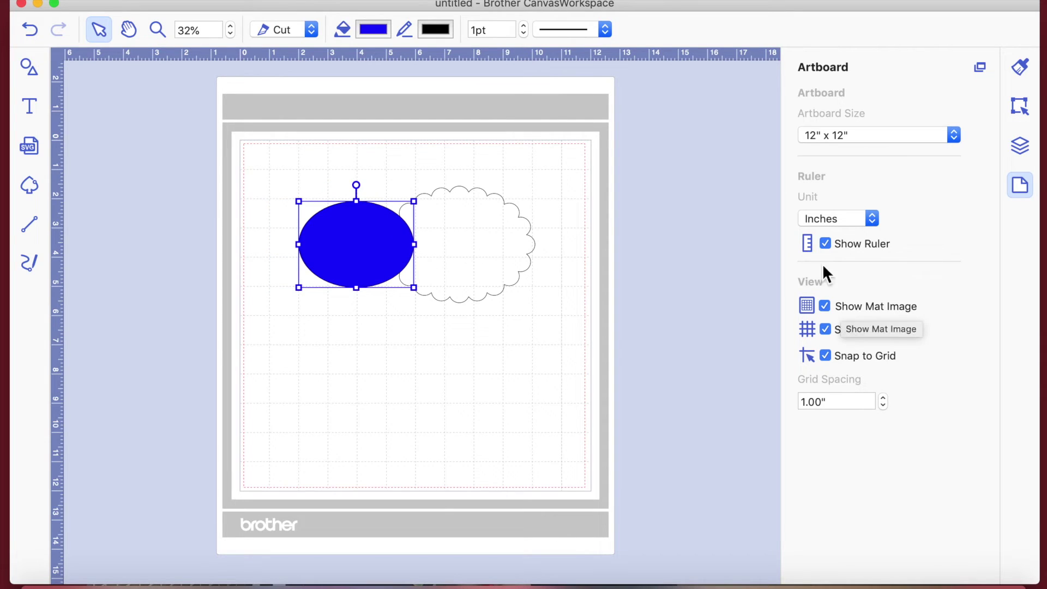
{"action": "left_click", "coordinate": [486, 398]}
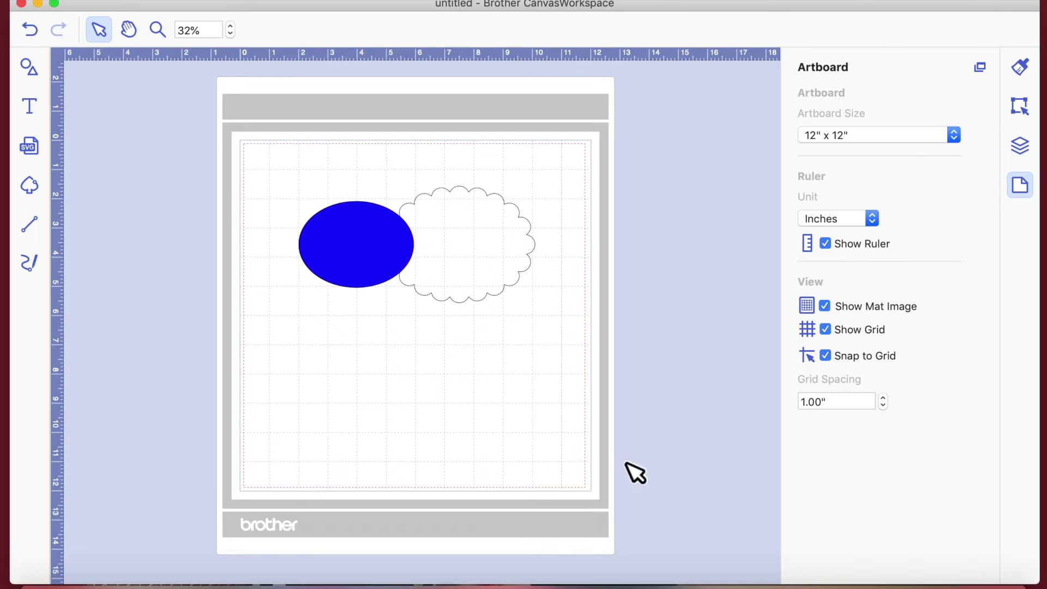
- Turn off Snap to Grid and centre the oval horizontally inside the scalloped frame
{"action": "left_click", "coordinate": [825, 354]}
{"action": "mouse_move", "coordinate": [288, 171]}
{"action": "left_mouse_down"}
{"action": "mouse_move", "coordinate": [385, 218]}
{"action": "mouse_move", "coordinate": [532, 317]}
{"action": "mouse_move", "coordinate": [565, 360]}
{"action": "mouse_move", "coordinate": [574, 353]}
{"action": "left_mouse_up"}
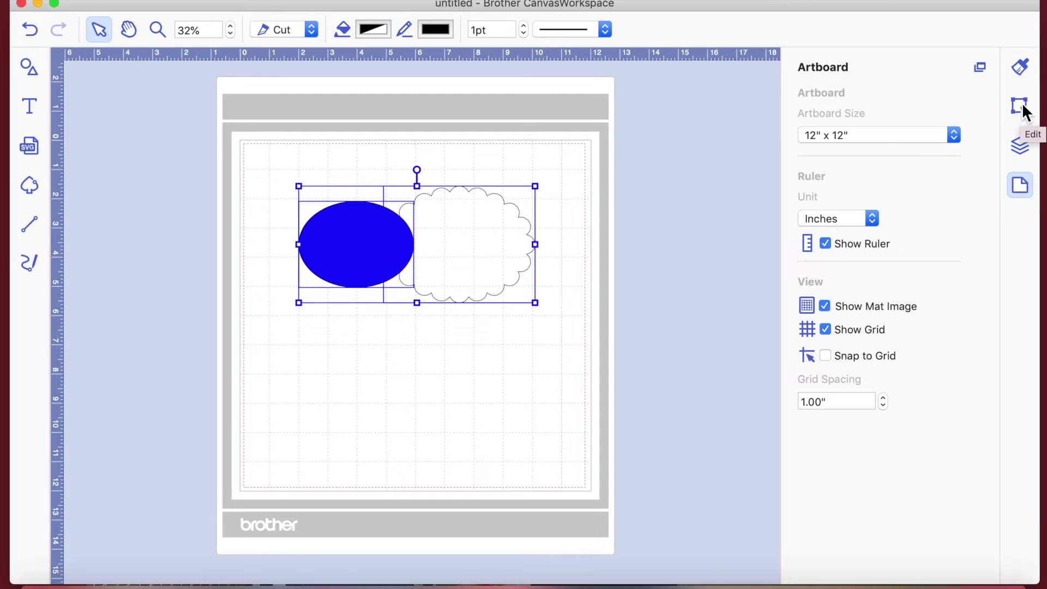
{"action": "left_click", "coordinate": [1020, 106]}
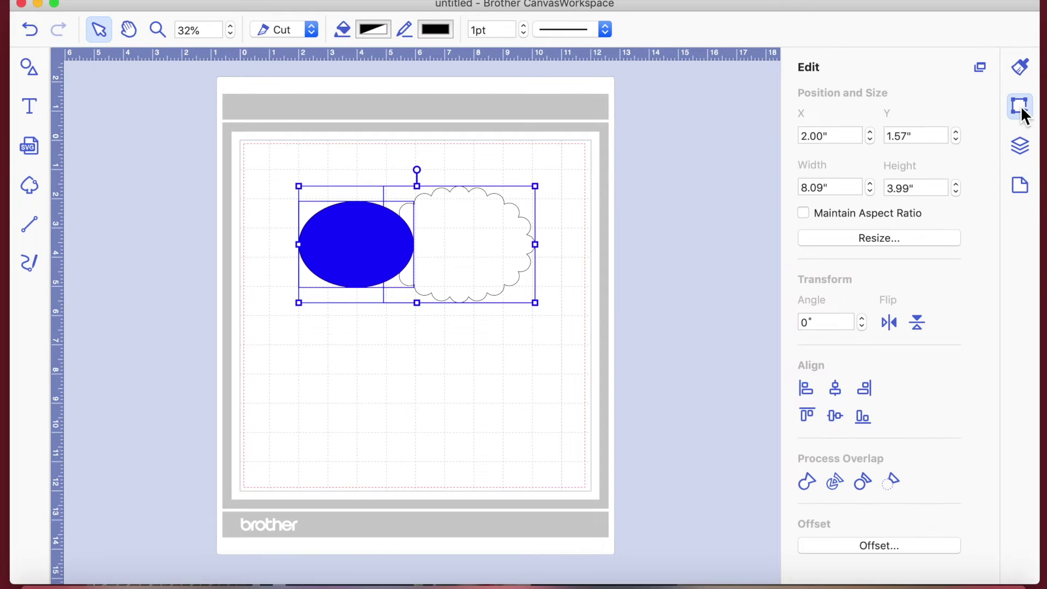
{"action": "left_click", "coordinate": [835, 388]}
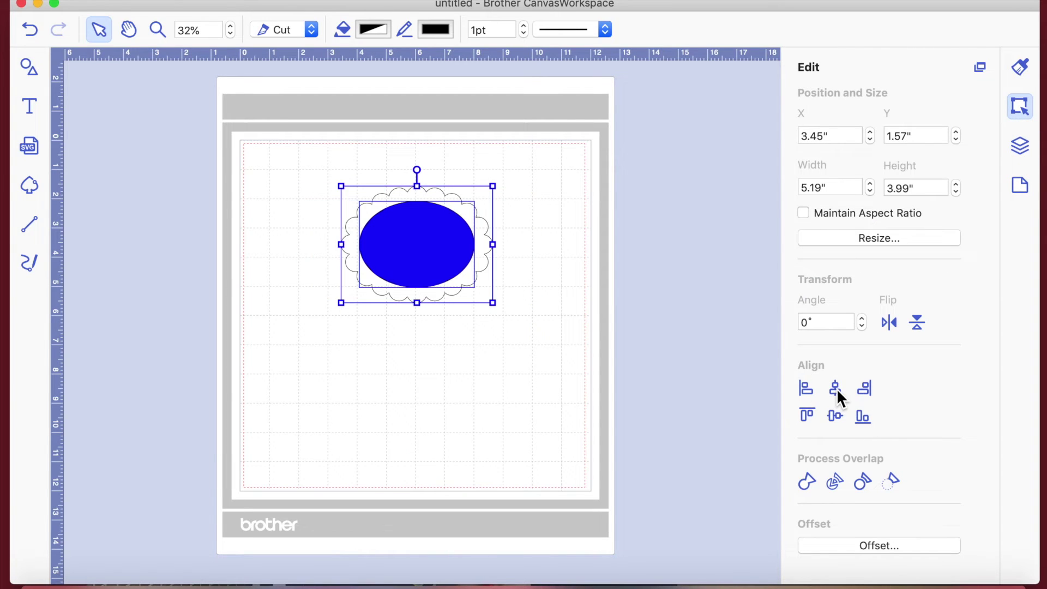
{"action": "left_click", "coordinate": [543, 417]}
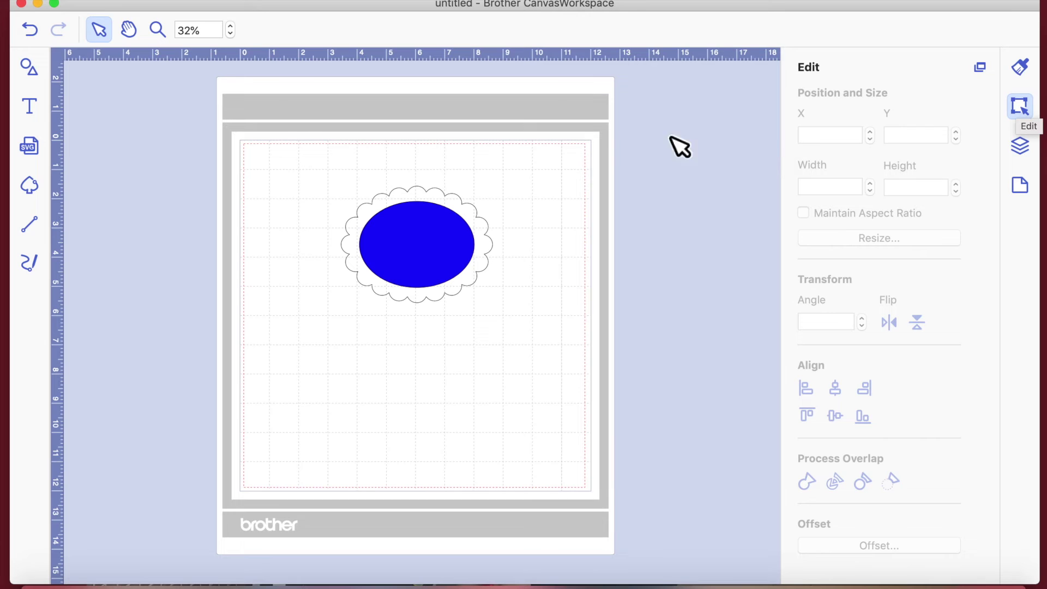
- Cut the oval out of the scalloped frame, then undo to restore the blue-filled ellipse
{"action": "left_click_drag", "start_coordinate": [280, 151], "coordinate": [516, 313]}
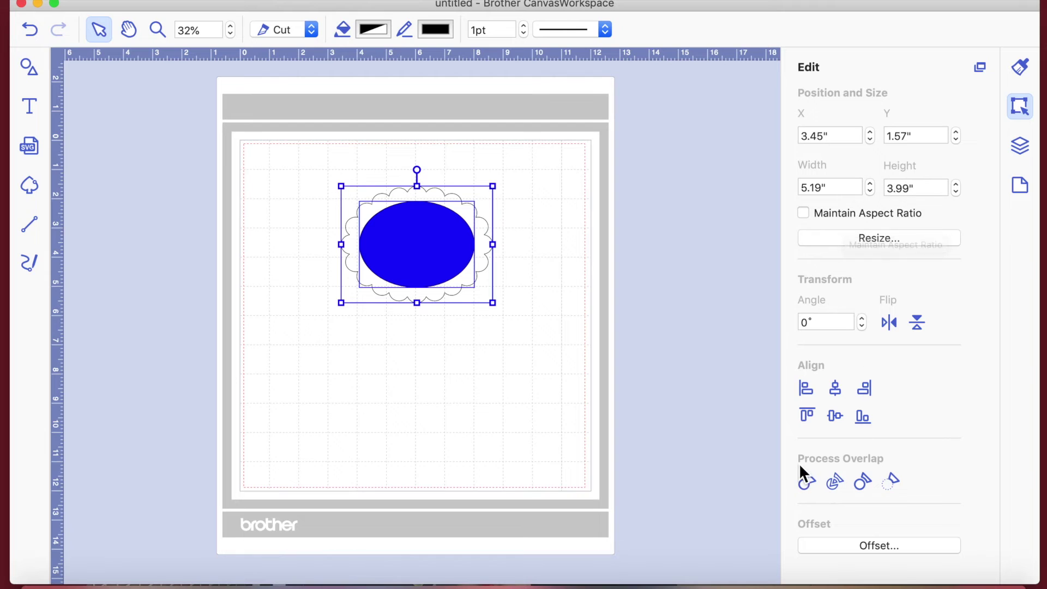
{"action": "left_click", "coordinate": [893, 482]}
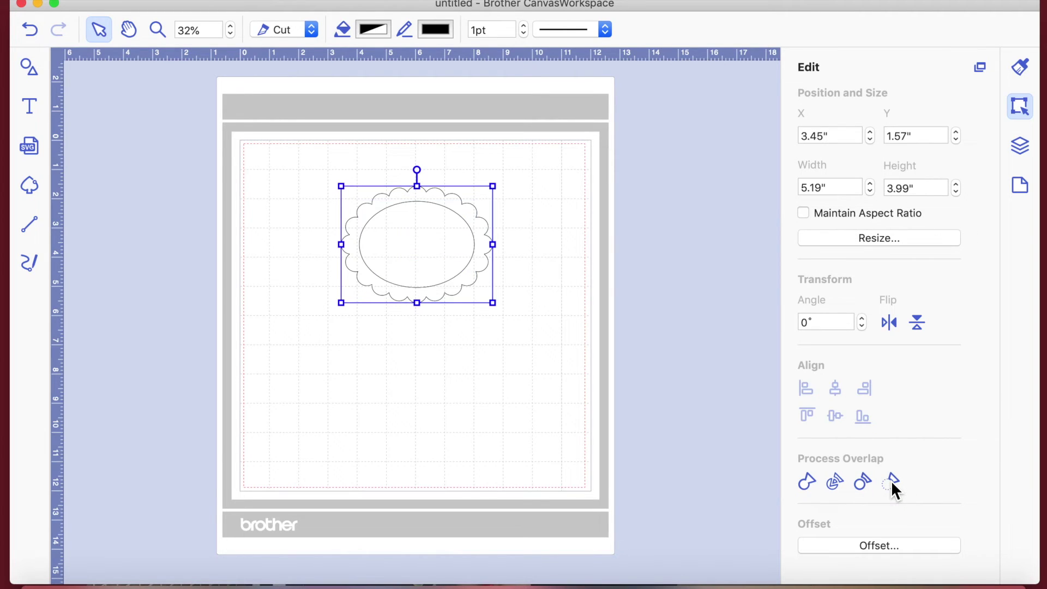
{"action": "left_click", "coordinate": [420, 378]}
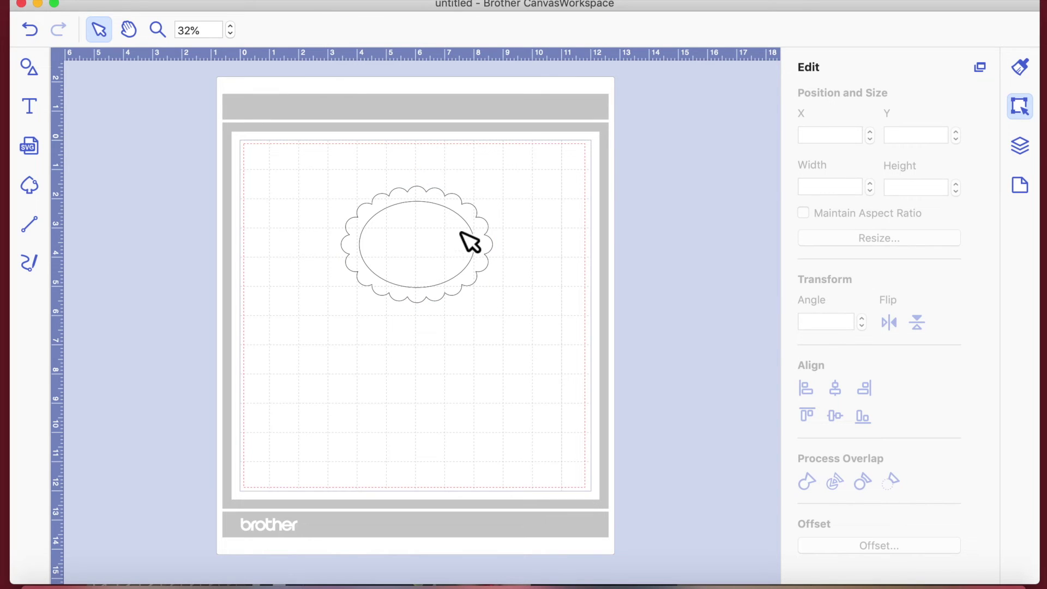
{"action": "left_click", "coordinate": [482, 267]}
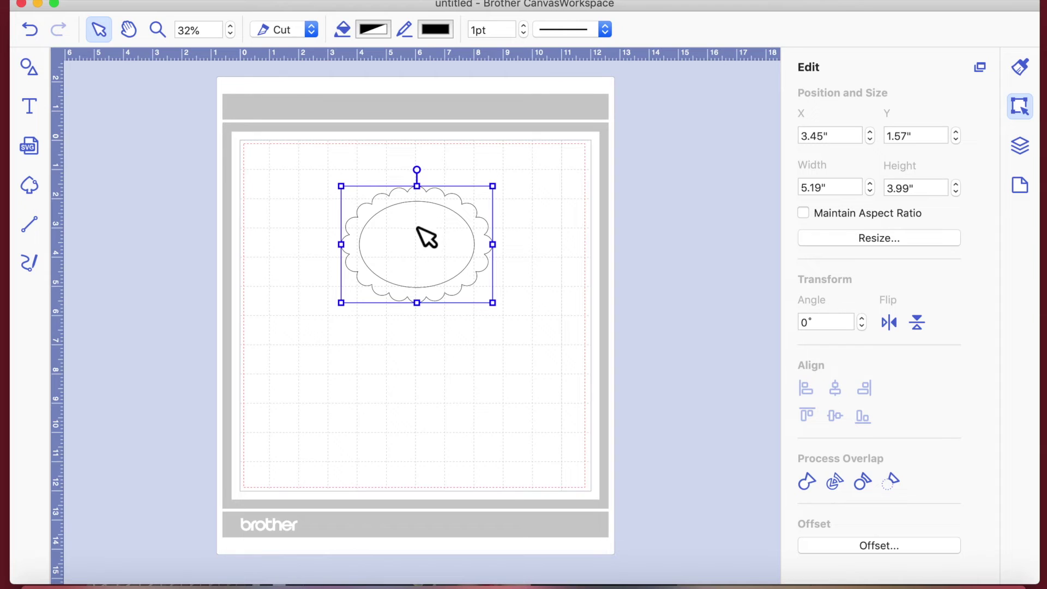
{"action": "left_click", "coordinate": [30, 30]}
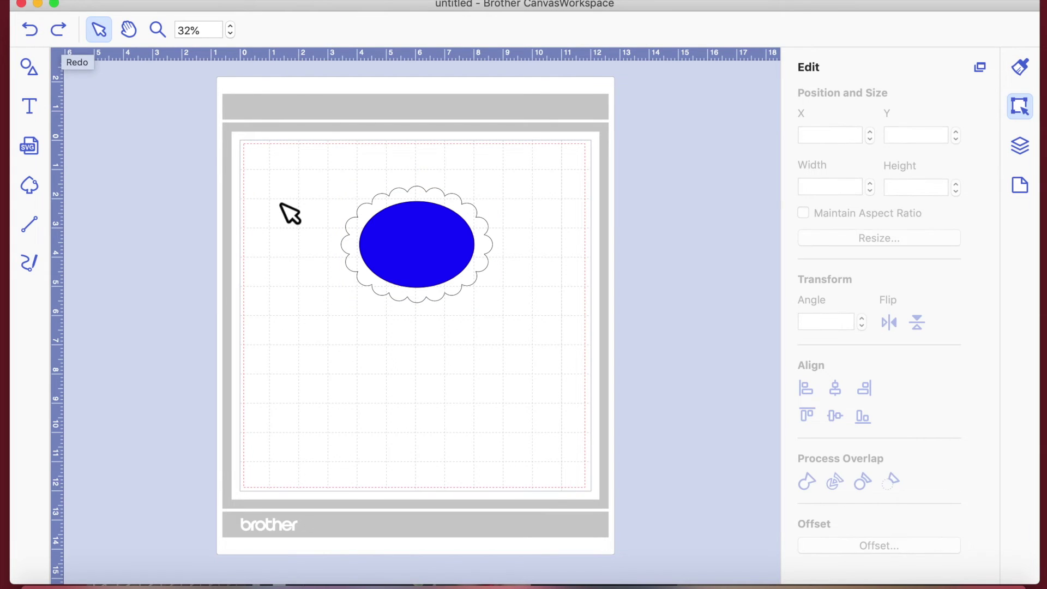
- Duplicate the frame and ellipse below the original and remove the overlap to leave a hollow frame
{"action": "left_click_drag", "start_coordinate": [301, 162], "coordinate": [521, 354]}
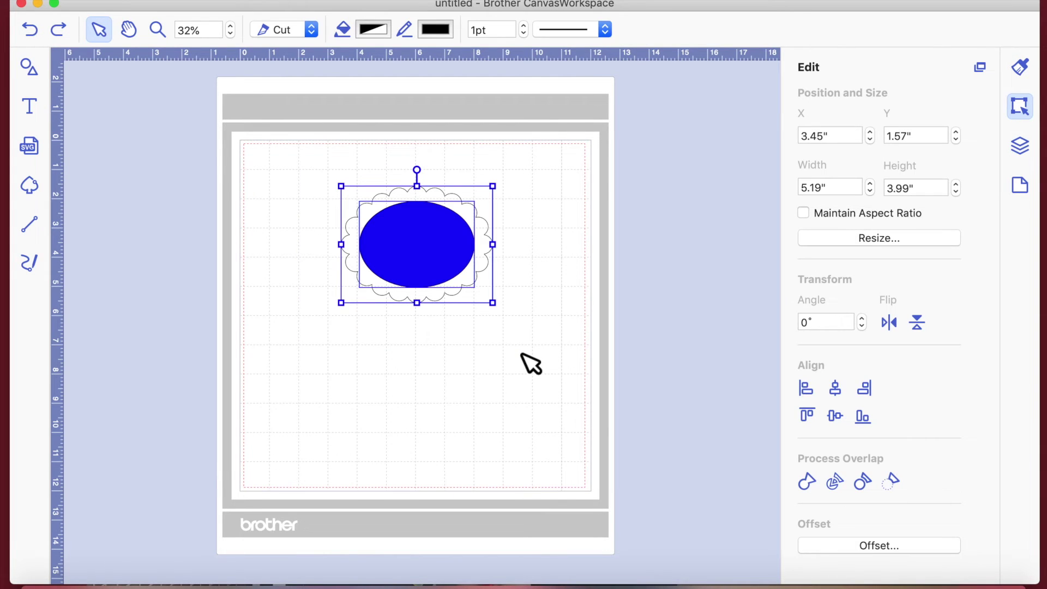
{"action": "key", "text": "super+d"}
{"action": "left_click_drag", "start_coordinate": [444, 269], "coordinate": [442, 388]}
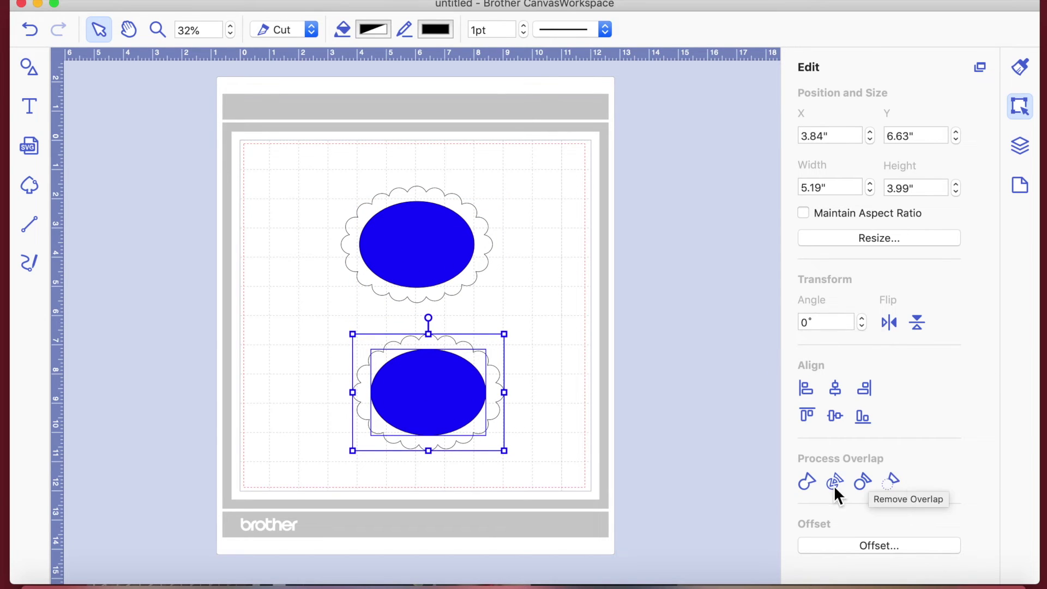
{"action": "left_click", "coordinate": [892, 481]}
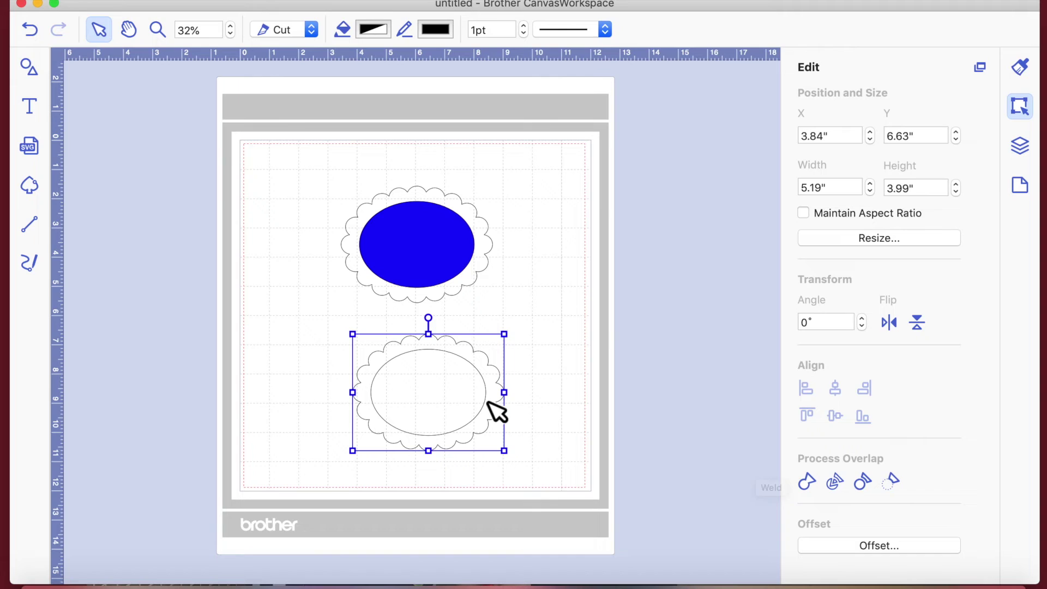
{"action": "left_click", "coordinate": [558, 358]}
- Add an overlapping copy of the lower frame and weld both into one interlocking outline
{"action": "left_click", "coordinate": [475, 361]}
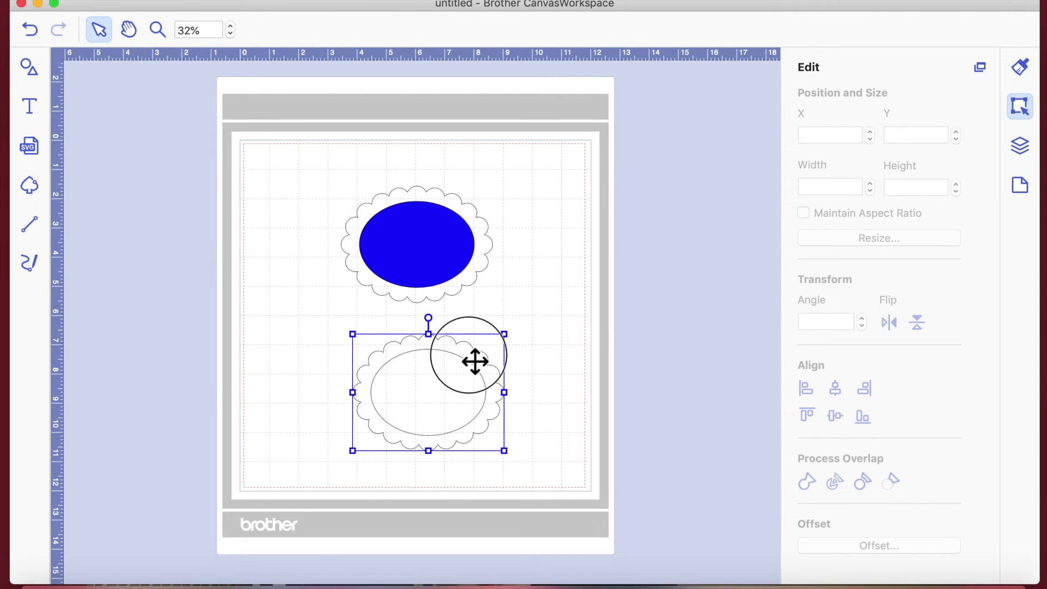
{"action": "left_click_drag", "start_coordinate": [475, 362], "coordinate": [569, 367], "text": "alt"}
{"action": "left_click", "coordinate": [498, 391], "text": "shift"}
{"action": "left_click", "coordinate": [554, 382]}
{"action": "left_click_drag", "start_coordinate": [590, 459], "coordinate": [369, 364]}
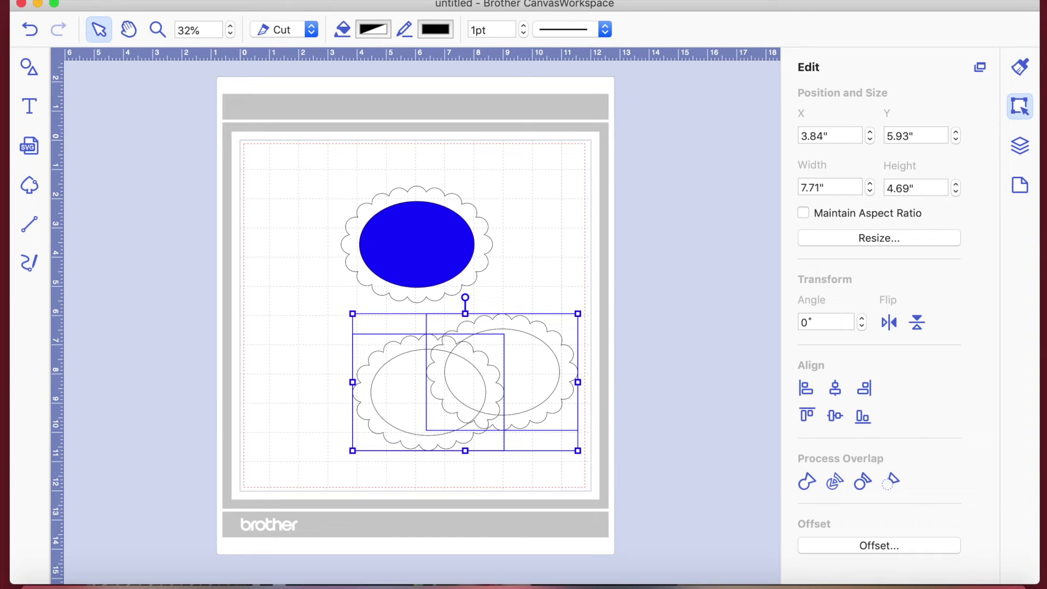
{"action": "left_click", "coordinate": [806, 482]}
{"action": "left_click", "coordinate": [485, 401]}
{"action": "left_click", "coordinate": [464, 402]}
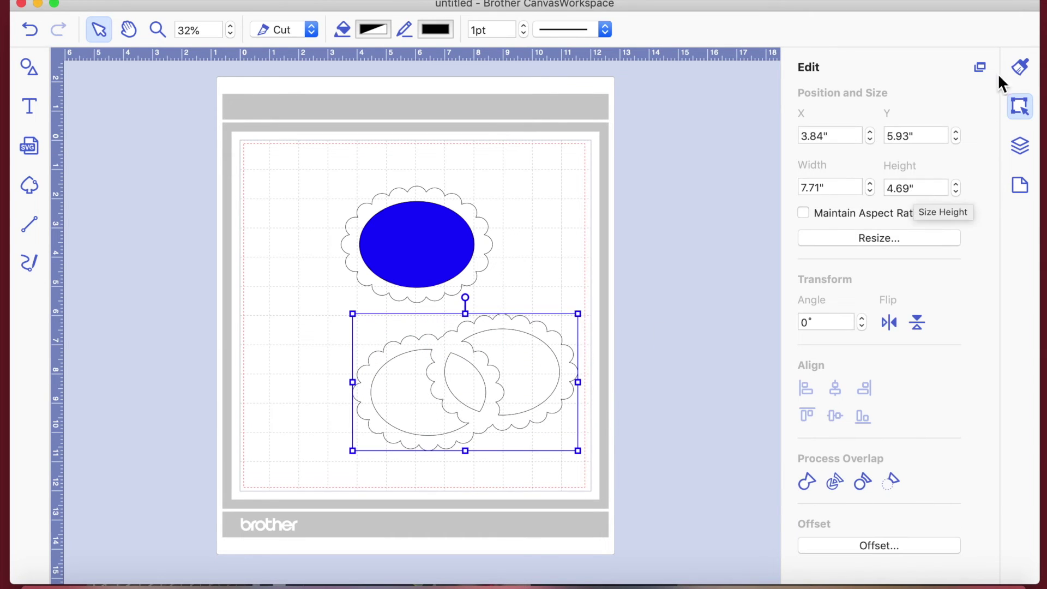
{"action": "left_click", "coordinate": [1019, 66]}
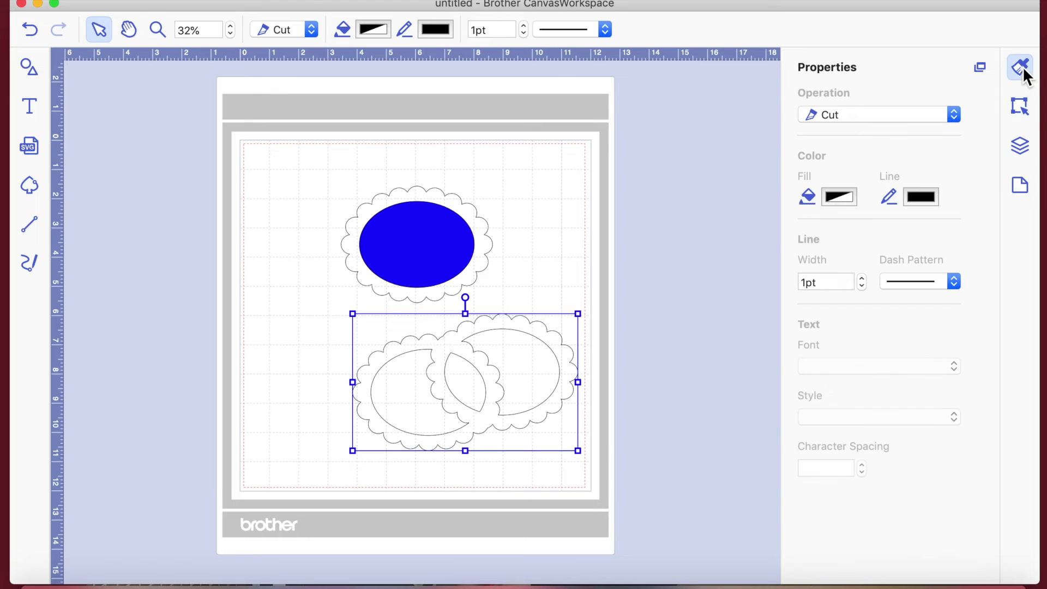
- Fill the welded interlocking frames Turquoise and shift them left and down
{"action": "left_click", "coordinate": [838, 197]}
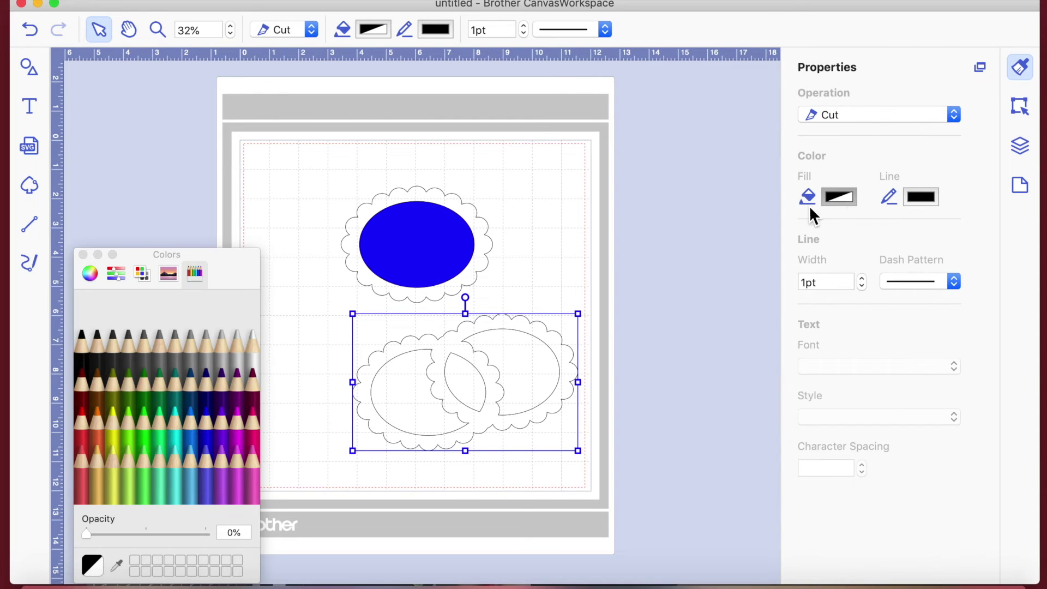
{"action": "left_click", "coordinate": [176, 427]}
{"action": "left_click", "coordinate": [298, 300]}
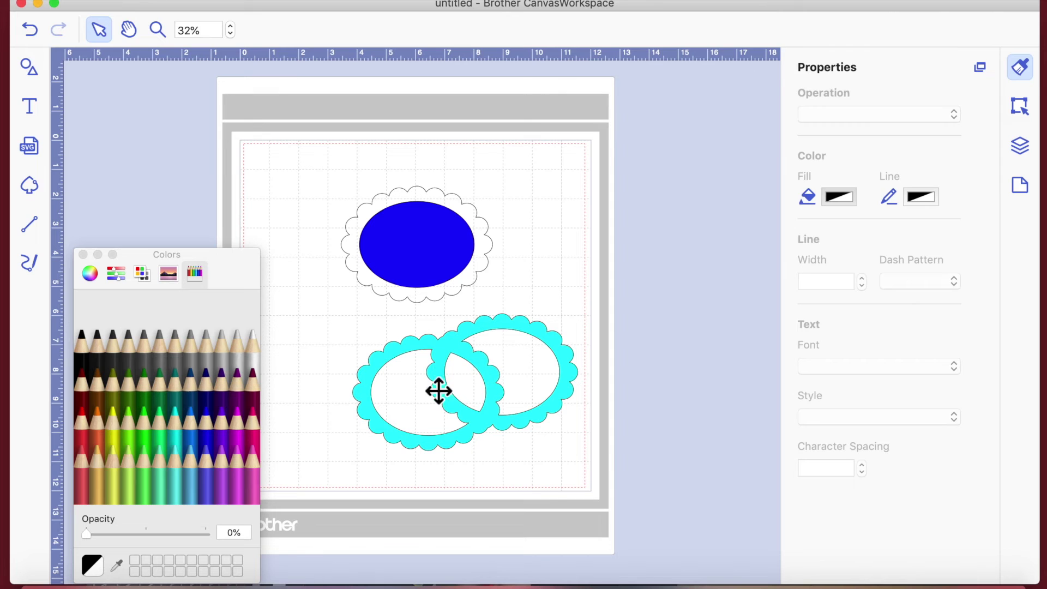
{"action": "left_click_drag", "start_coordinate": [445, 383], "coordinate": [398, 393]}
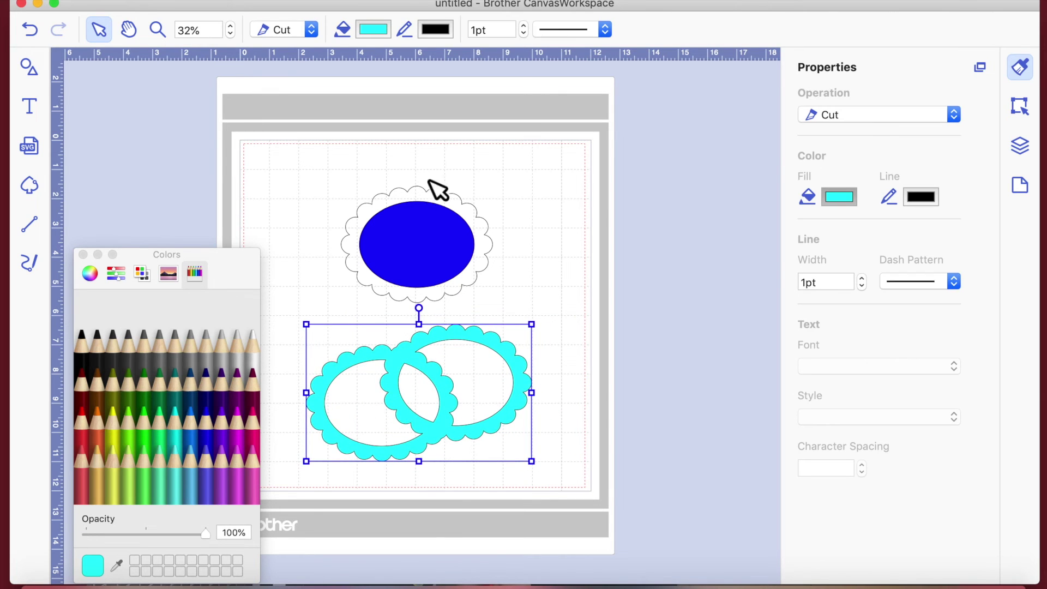
{"action": "left_click_drag", "start_coordinate": [327, 145], "coordinate": [369, 167]}
- Make an overlapping copy of the blue oval and its scalloped frame to the right
{"action": "left_click_drag", "start_coordinate": [298, 168], "coordinate": [503, 261]}
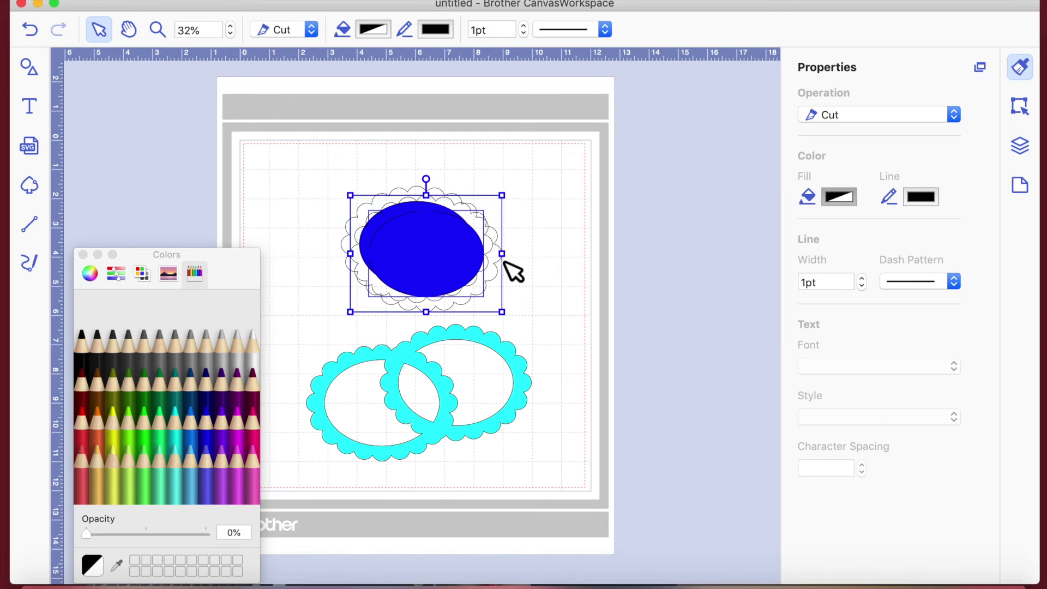
{"action": "left_click_drag", "start_coordinate": [442, 264], "coordinate": [516, 238]}
{"action": "left_click", "coordinate": [298, 94]}
{"action": "left_click_drag", "start_coordinate": [297, 95], "coordinate": [305, 185]}
- Refill both upper blue ellipses Snow white
{"action": "left_click", "coordinate": [475, 241]}
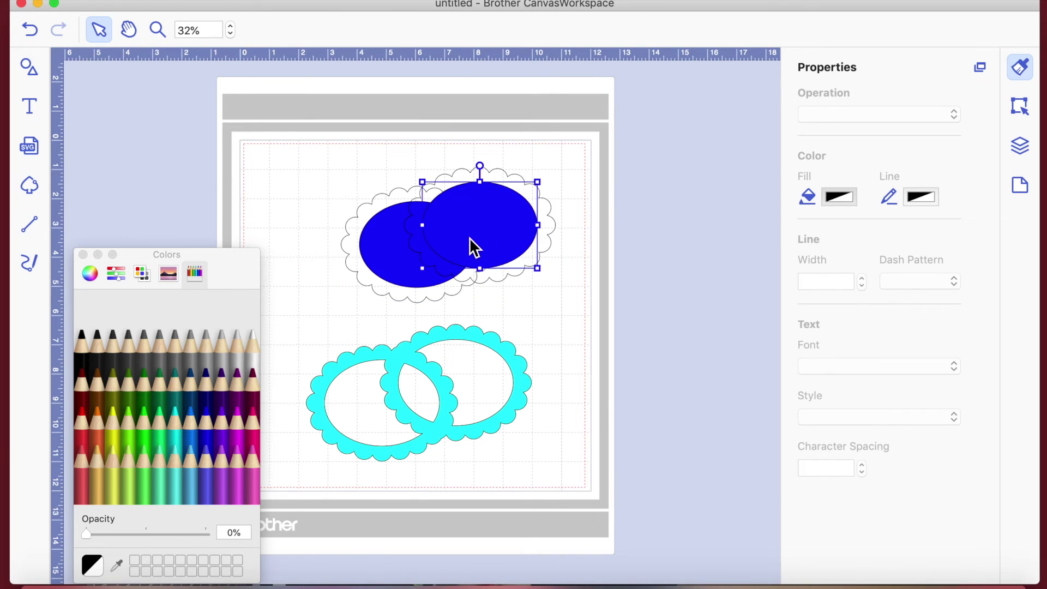
{"action": "left_click", "coordinate": [394, 266], "text": "shift"}
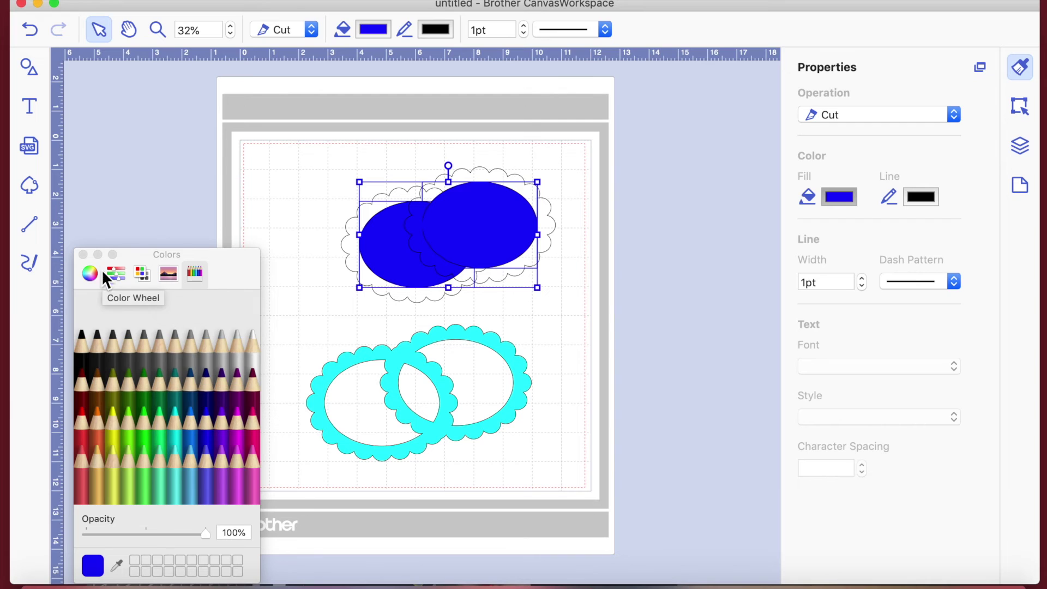
{"action": "left_click", "coordinate": [253, 347]}
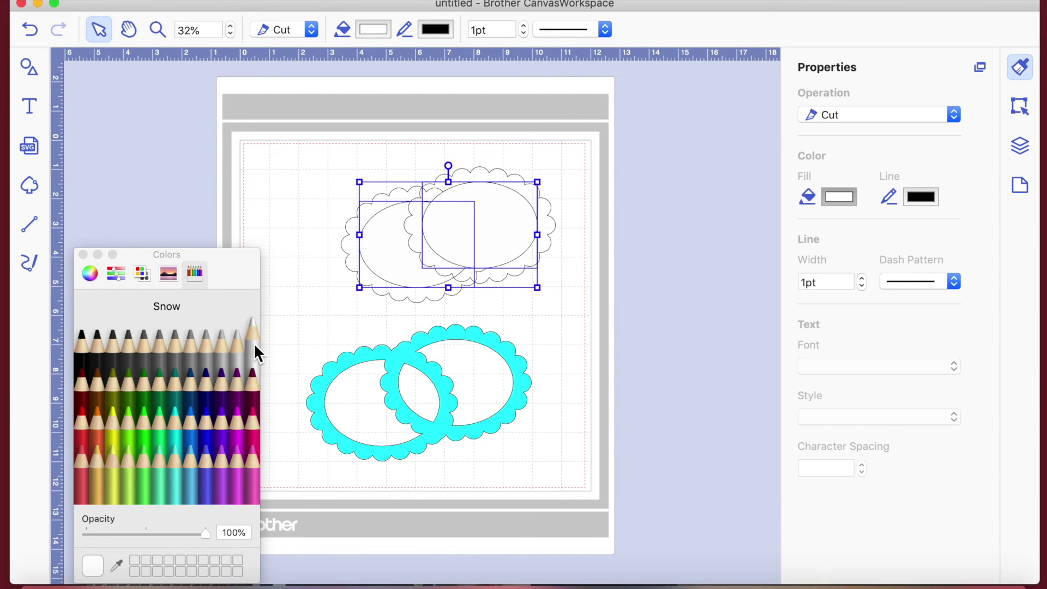
{"action": "left_click", "coordinate": [541, 329]}
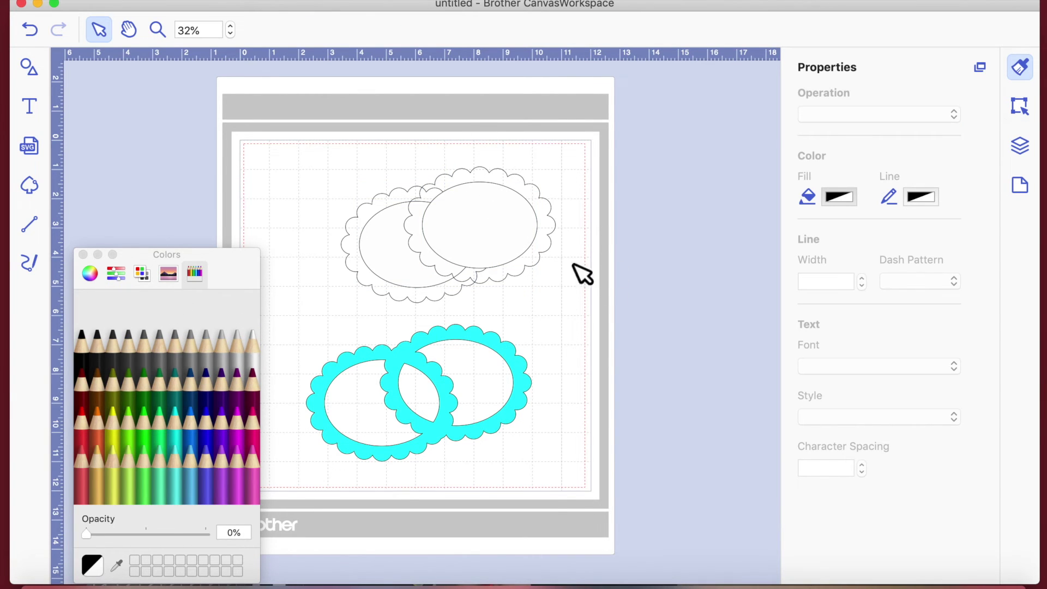
{"action": "left_click", "coordinate": [515, 371]}
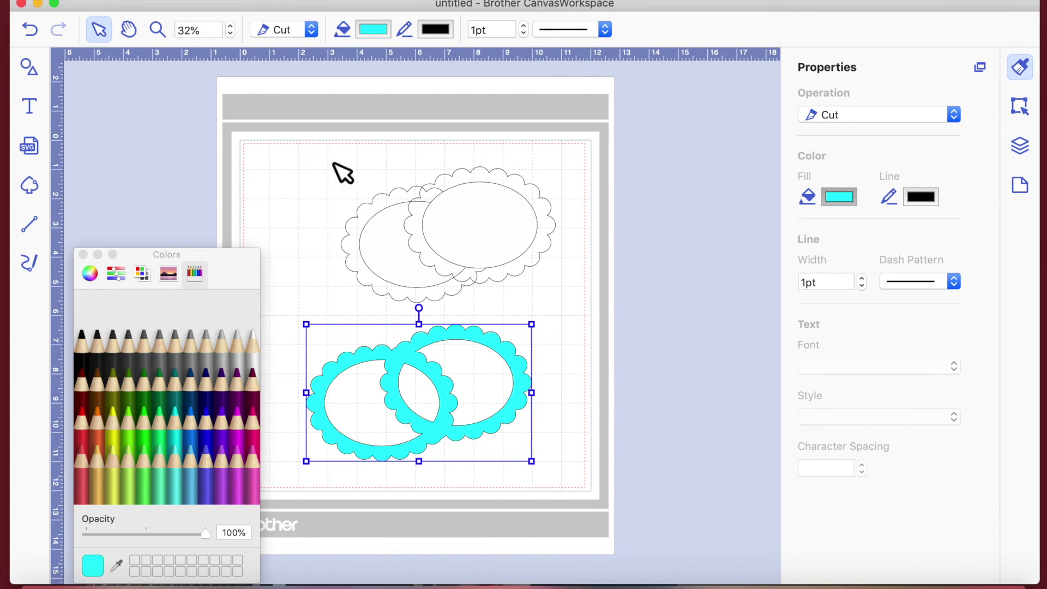
{"action": "left_click", "coordinate": [491, 234]}
- Undo a trial nudge of the inner ellipse, select all four upper shapes, and show position and size settings
{"action": "mouse_move", "coordinate": [490, 233]}
{"action": "left_mouse_down"}
{"action": "mouse_move", "coordinate": [496, 286]}
{"action": "mouse_move", "coordinate": [499, 241]}
{"action": "left_mouse_up"}
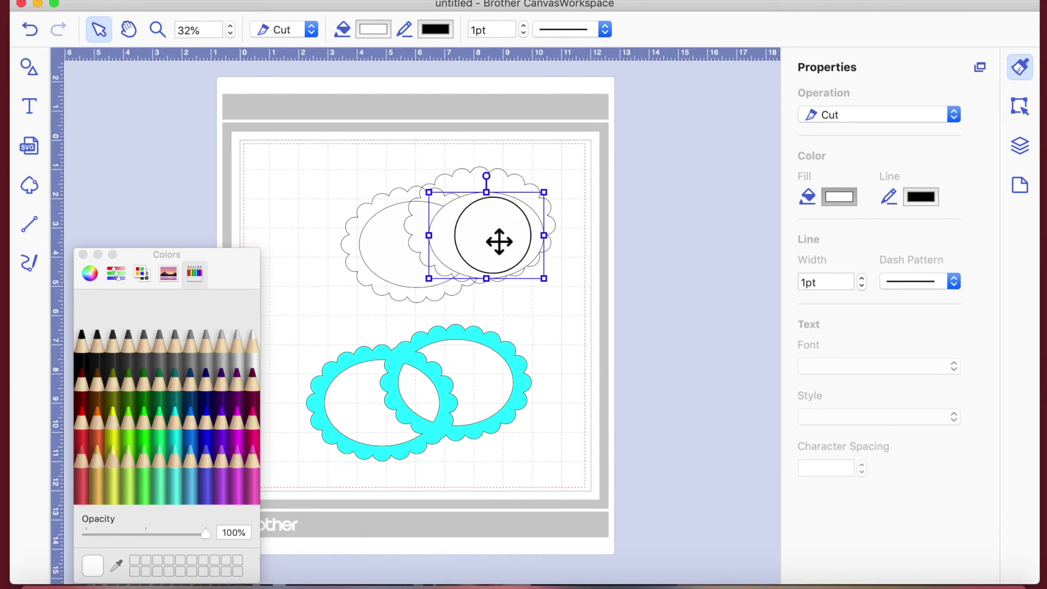
{"action": "left_click", "coordinate": [28, 30]}
{"action": "left_click_drag", "start_coordinate": [319, 159], "coordinate": [553, 299]}
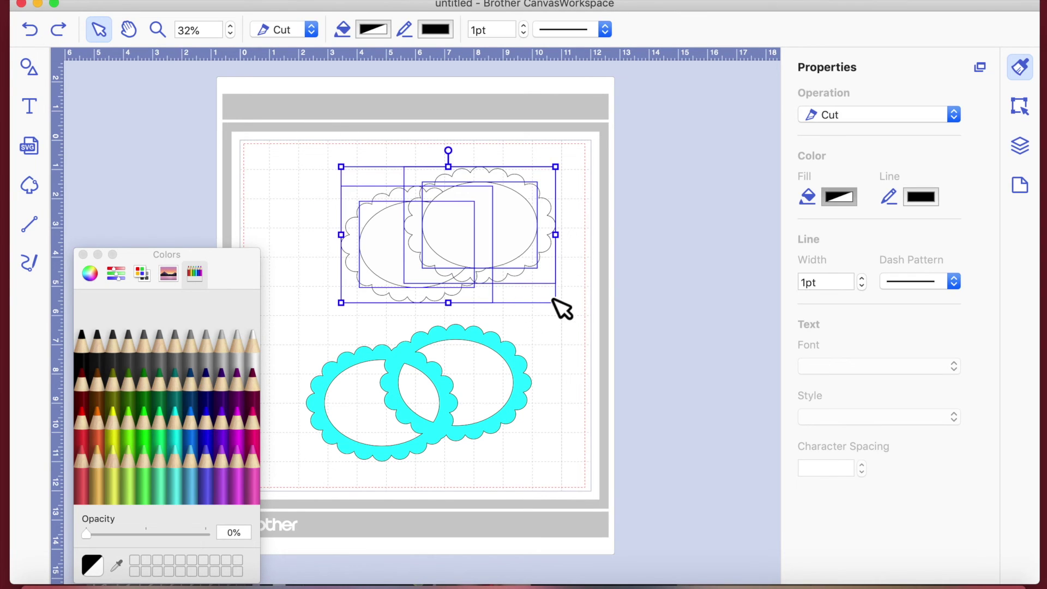
{"action": "right_click", "coordinate": [464, 226]}
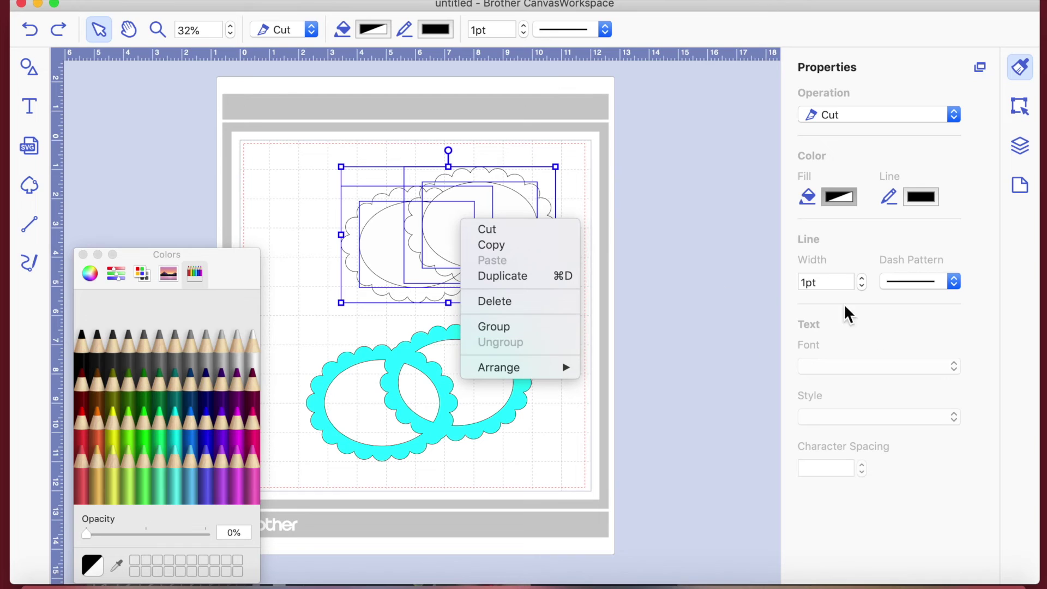
{"action": "left_click", "coordinate": [1021, 105]}
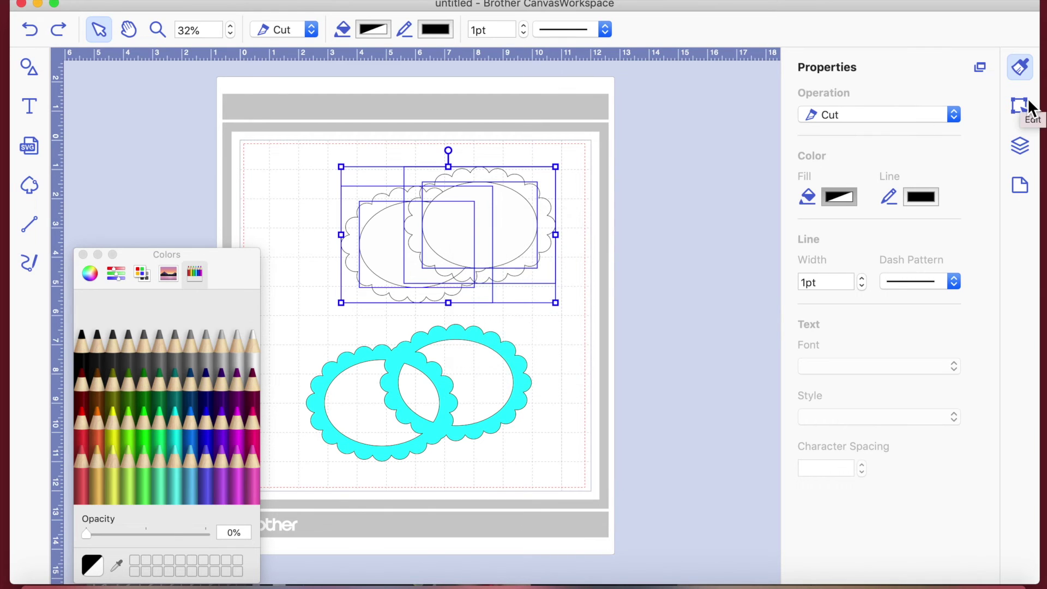
{"action": "left_click", "coordinate": [1024, 116]}
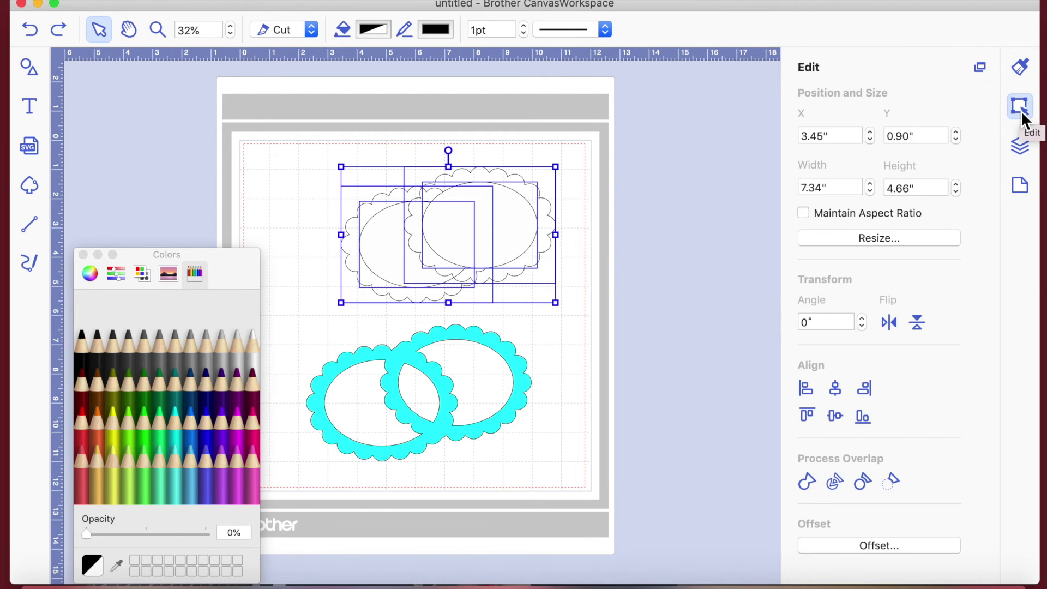
- Trial-weld the upper shapes and move the result, then undo both changes
{"action": "left_click", "coordinate": [802, 485]}
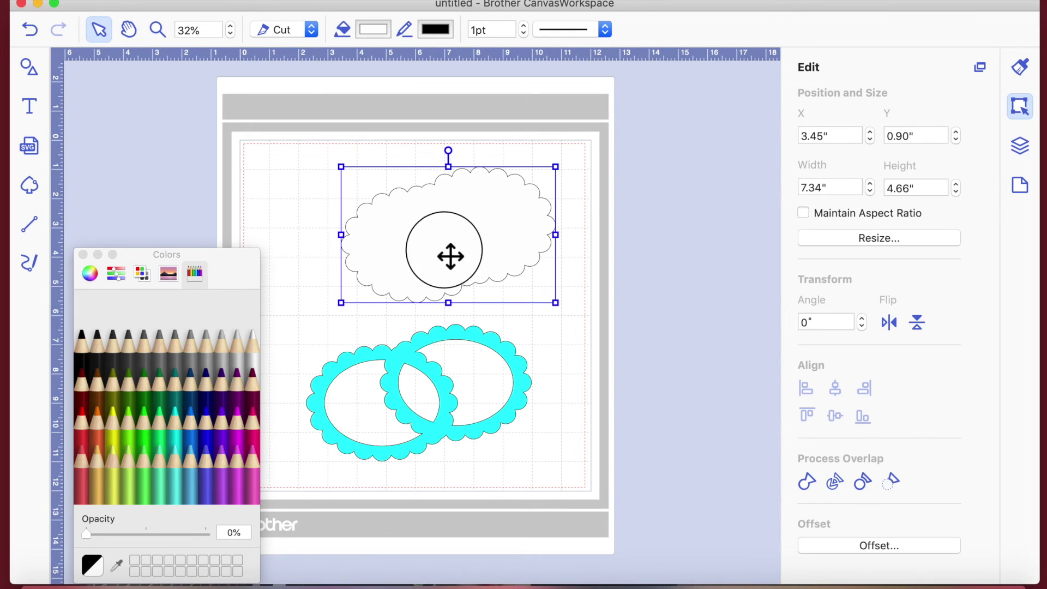
{"action": "left_click_drag", "start_coordinate": [447, 255], "coordinate": [431, 250]}
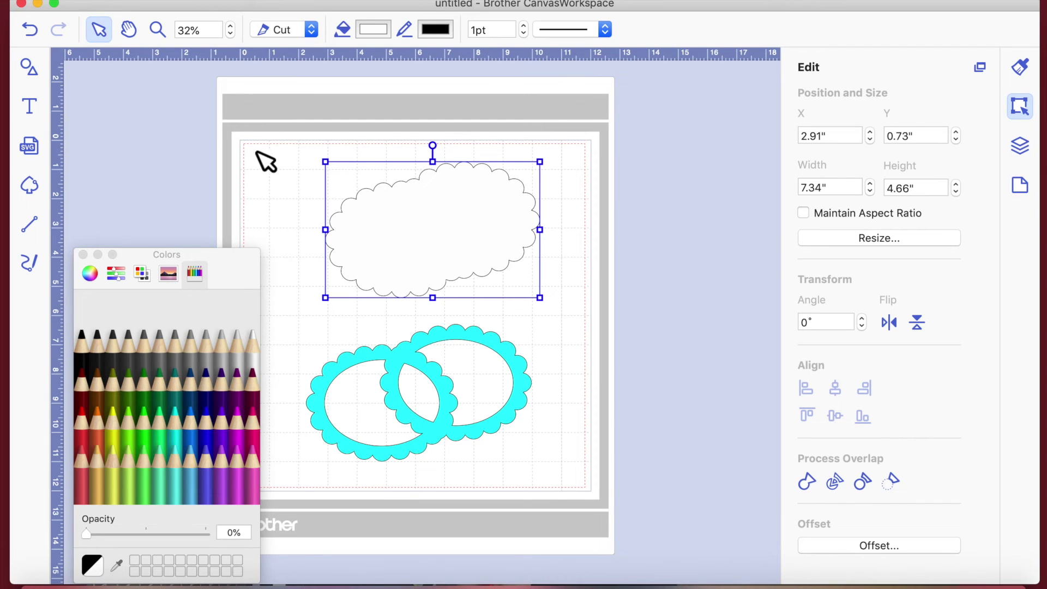
{"action": "left_click", "coordinate": [26, 33]}
{"action": "left_click", "coordinate": [26, 33]}
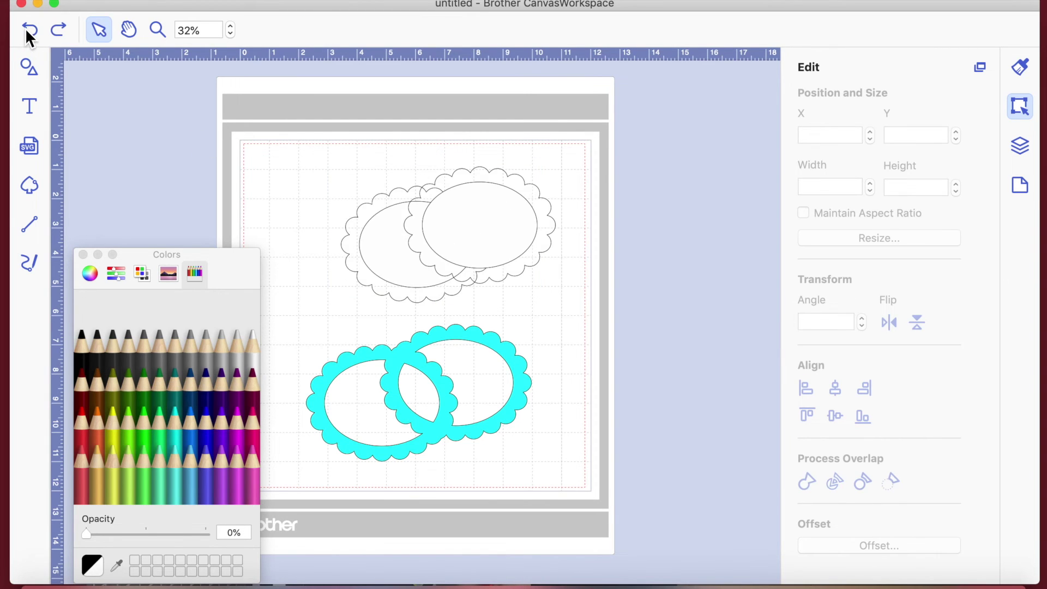
- Select each scalloped cloud and inner oval in turn to check what is selectable
{"action": "left_click", "coordinate": [495, 231]}
{"action": "left_click", "coordinate": [414, 260]}
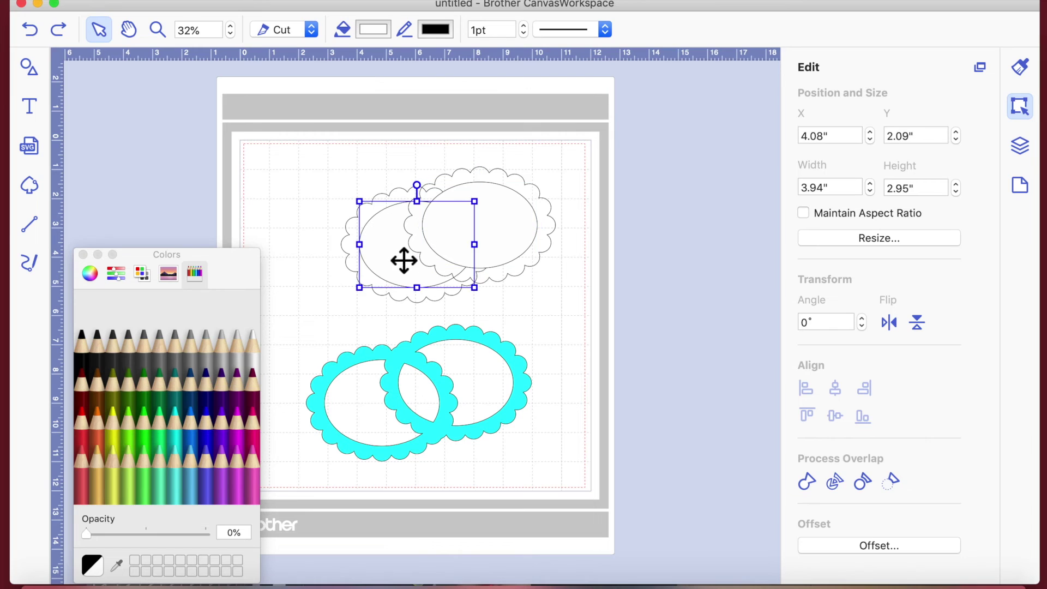
{"action": "left_click", "coordinate": [477, 190]}
{"action": "left_click", "coordinate": [382, 210]}
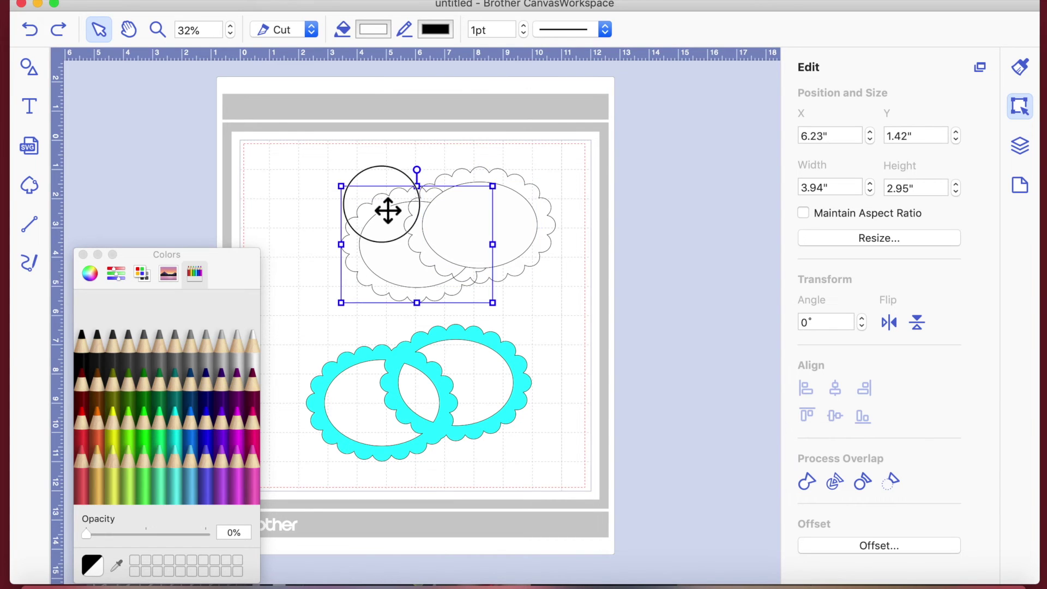
{"action": "left_click", "coordinate": [522, 231]}
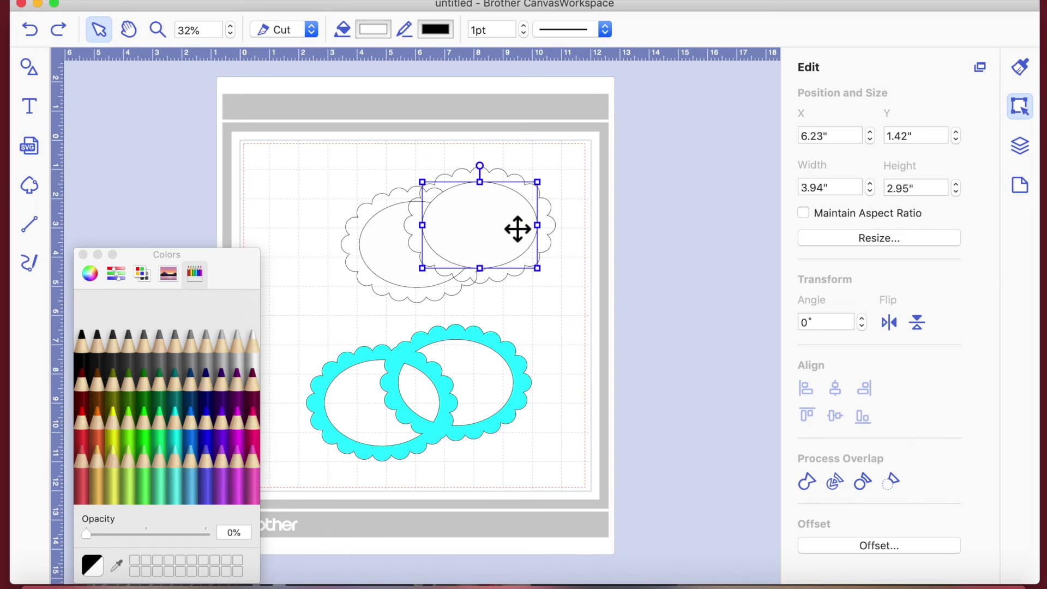
{"action": "left_click", "coordinate": [377, 260]}
{"action": "left_click", "coordinate": [351, 258]}
{"action": "left_click", "coordinate": [615, 269]}
- Trial-weld both clouds and move the cyan rings, then undo both changes
{"action": "left_click_drag", "start_coordinate": [334, 157], "coordinate": [608, 283]}
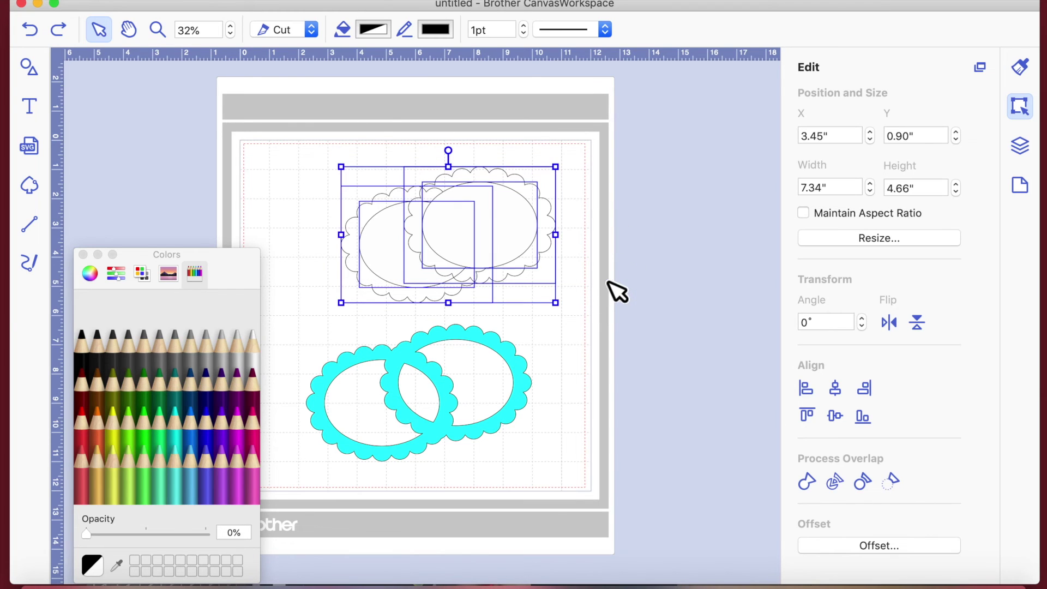
{"action": "left_click", "coordinate": [805, 485]}
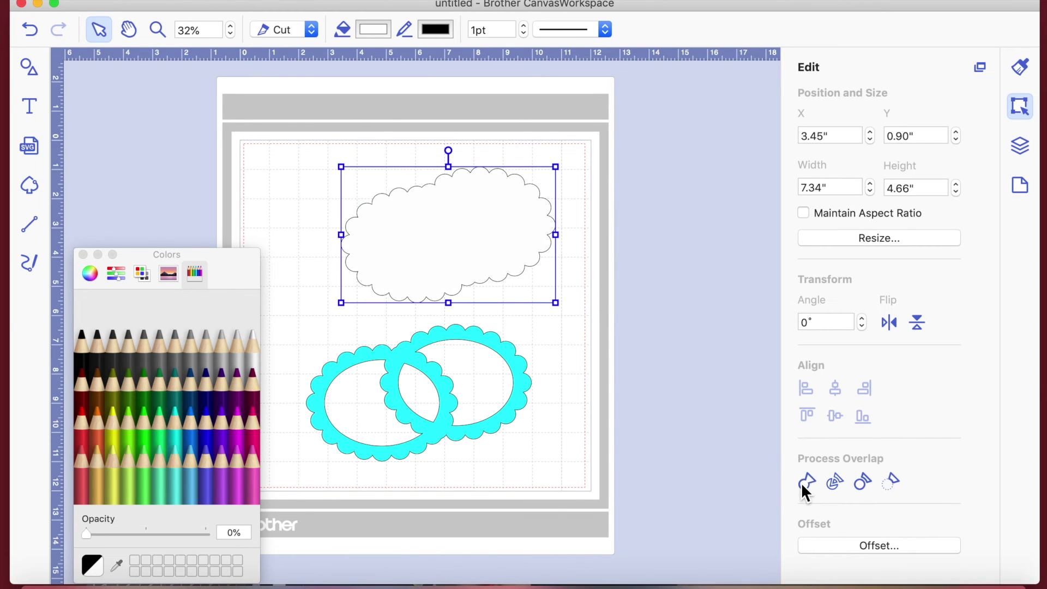
{"action": "left_click_drag", "start_coordinate": [447, 396], "coordinate": [500, 392]}
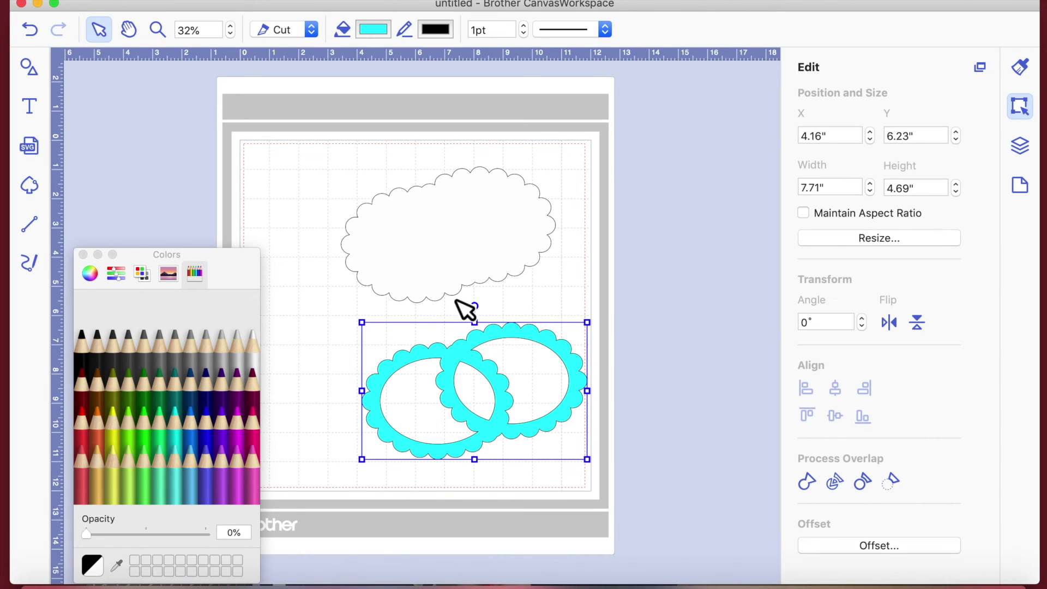
{"action": "left_click", "coordinate": [32, 26]}
{"action": "left_click", "coordinate": [32, 27]}
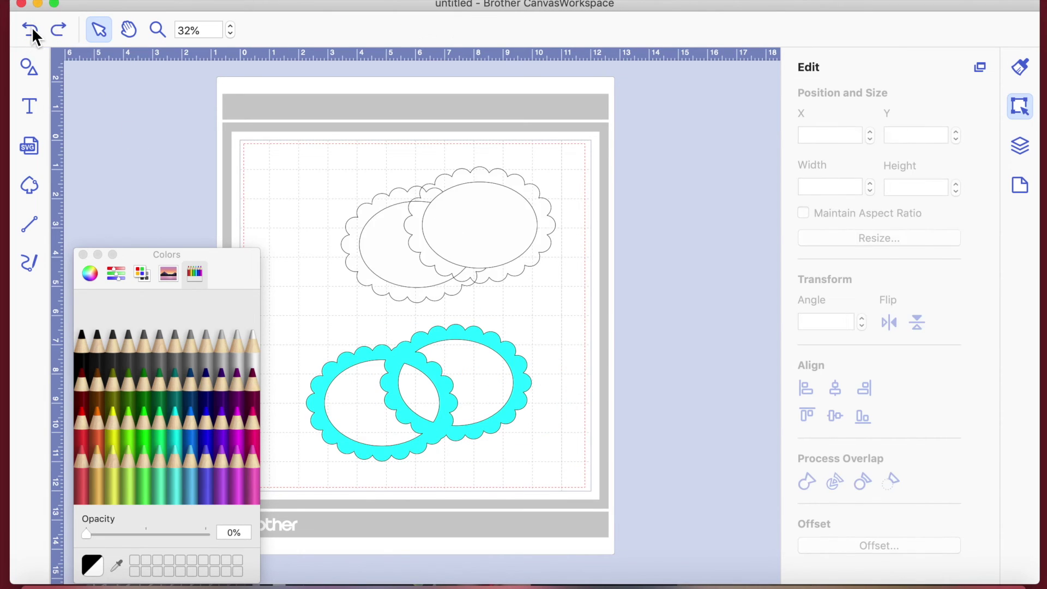
- Restore the ovals' blue fill and stack the right oval and scalloped outline onto the left ones
{"action": "left_click", "coordinate": [32, 27]}
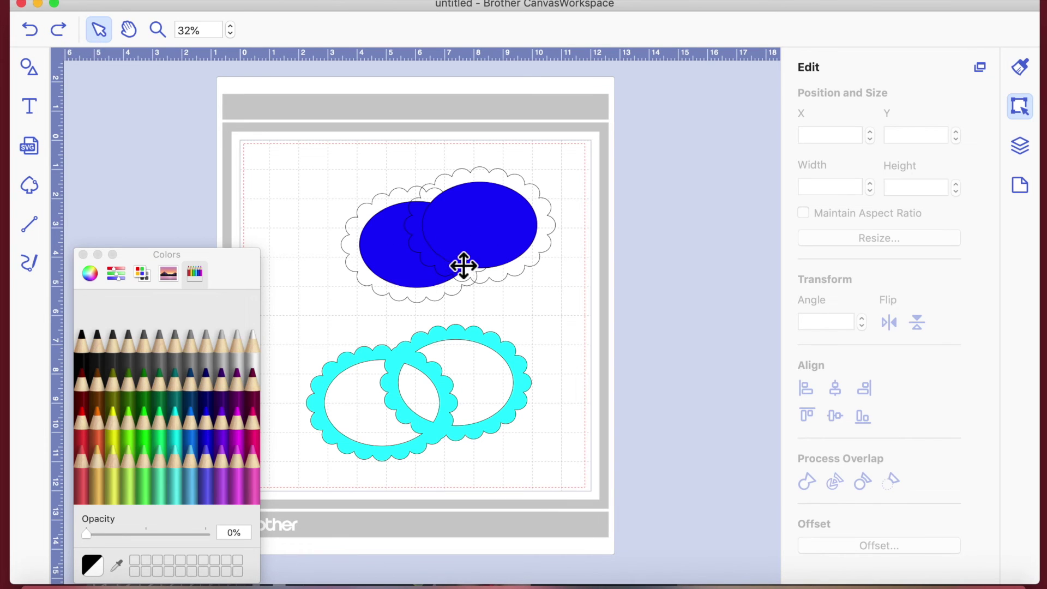
{"action": "left_click_drag", "start_coordinate": [467, 231], "coordinate": [404, 252]}
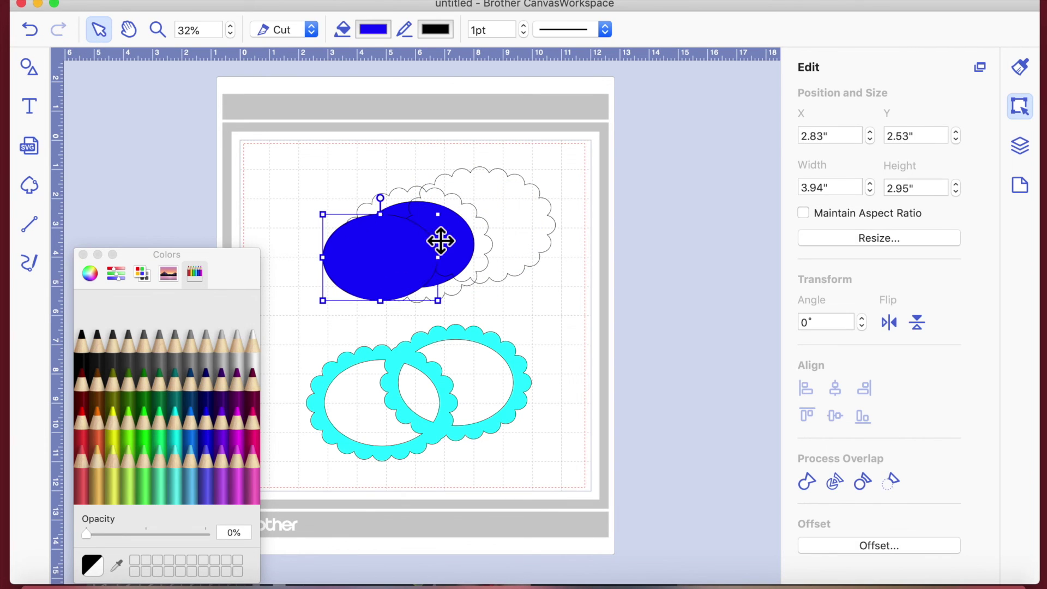
{"action": "left_click", "coordinate": [493, 238]}
{"action": "left_click", "coordinate": [519, 211]}
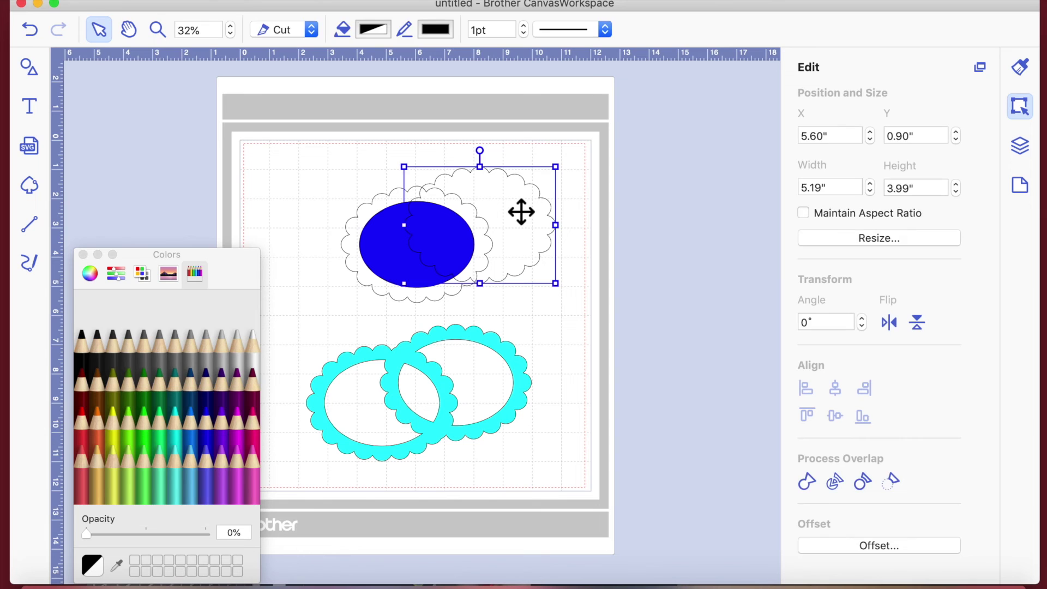
{"action": "left_click_drag", "start_coordinate": [518, 211], "coordinate": [423, 217]}
{"action": "left_click", "coordinate": [322, 145]}
- Subtract the blue oval from the scalloped outline, leaving one hollow scalloped frame
{"action": "left_click_drag", "start_coordinate": [315, 137], "coordinate": [547, 300]}
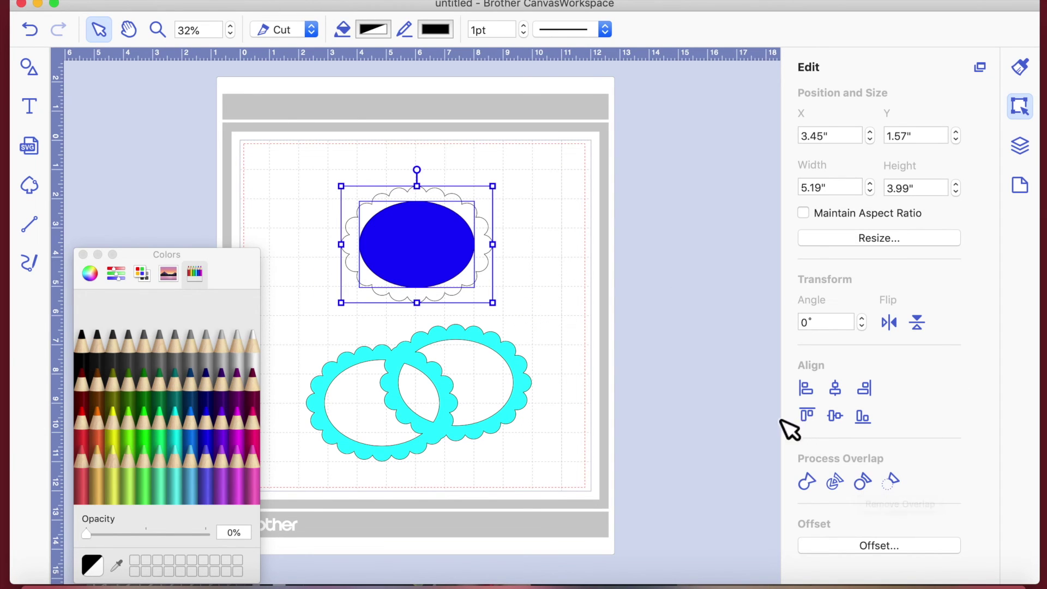
{"action": "left_click", "coordinate": [528, 261]}
{"action": "left_click", "coordinate": [399, 240]}
{"action": "left_click_drag", "start_coordinate": [297, 164], "coordinate": [529, 294]}
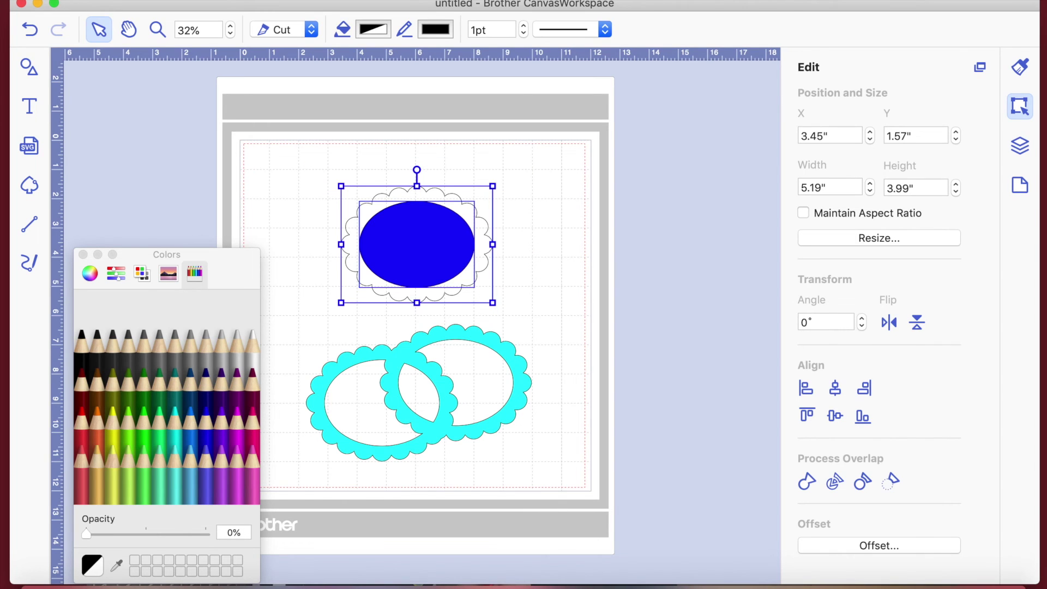
{"action": "left_click", "coordinate": [891, 481]}
{"action": "left_click", "coordinate": [492, 270]}
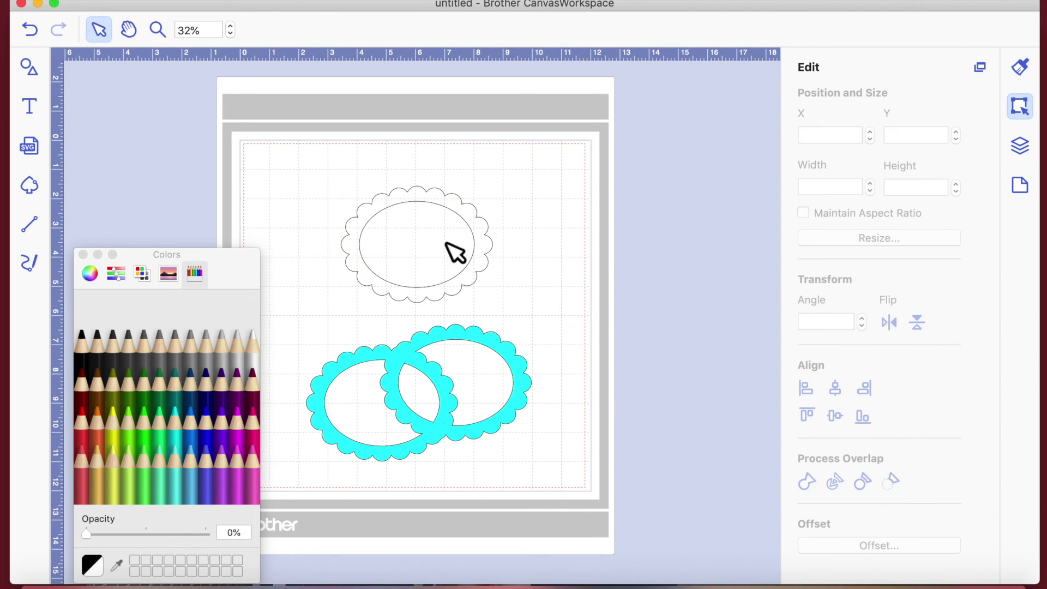
{"action": "left_click", "coordinate": [467, 229]}
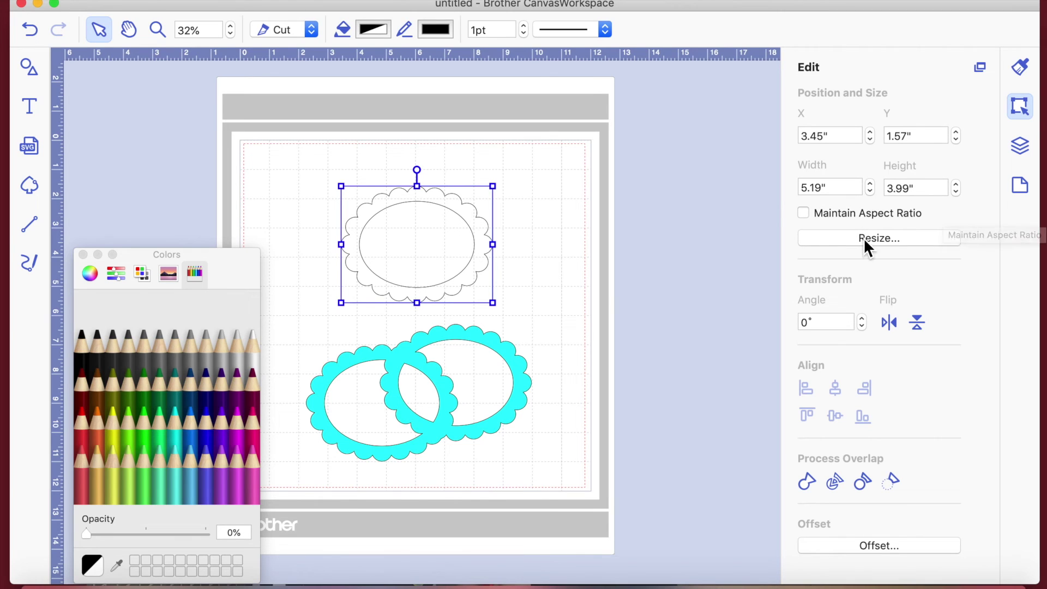
- Fill the scalloped frame Magenta and drag it further left on the mat
{"action": "left_click", "coordinate": [240, 421]}
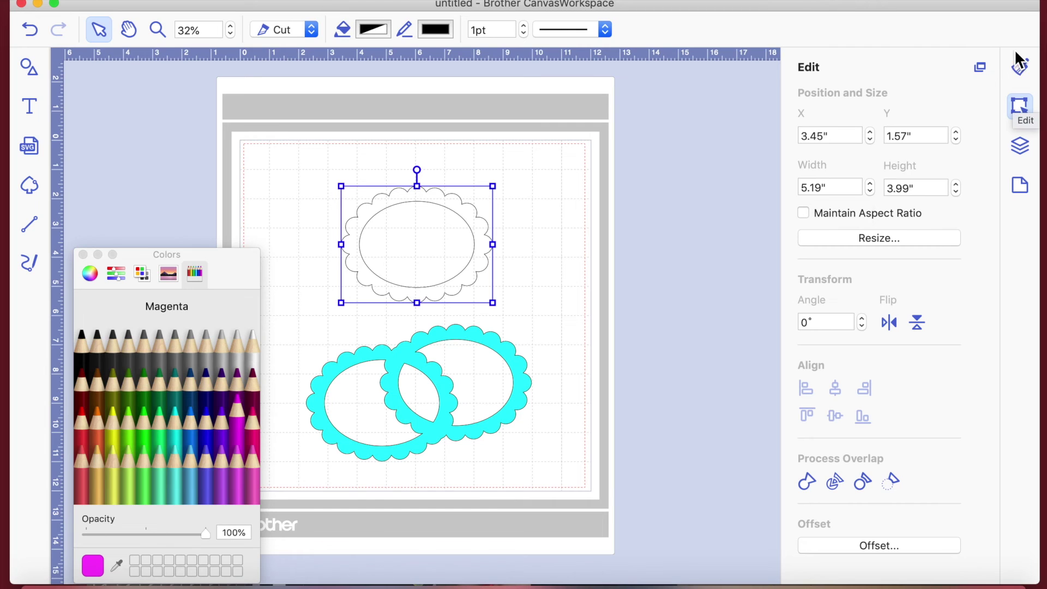
{"action": "left_click", "coordinate": [1020, 70]}
{"action": "left_click", "coordinate": [838, 197]}
{"action": "left_click", "coordinate": [234, 431]}
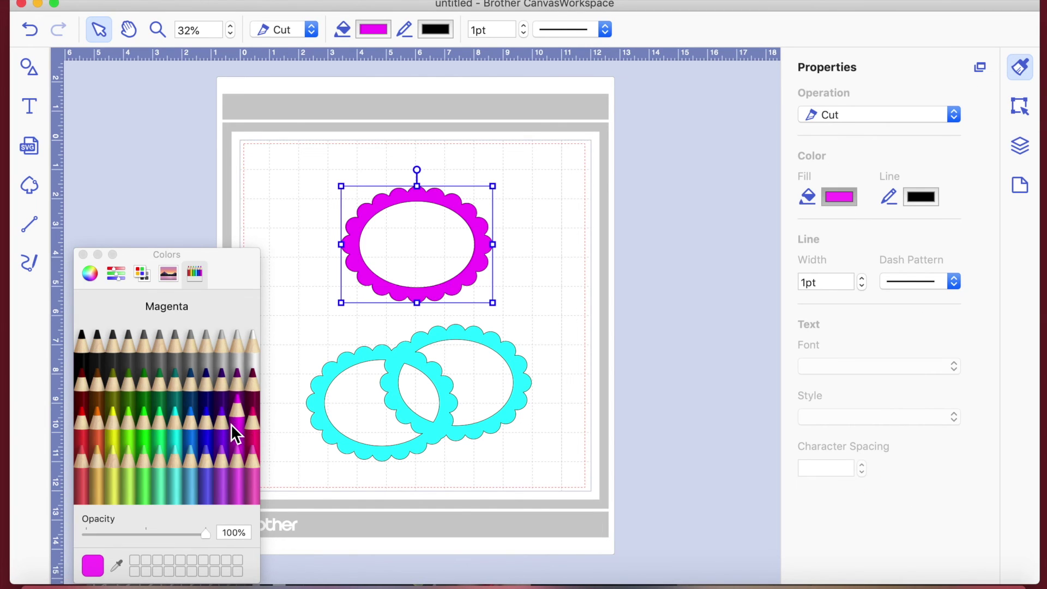
{"action": "left_click", "coordinate": [509, 298]}
{"action": "left_click_drag", "start_coordinate": [472, 231], "coordinate": [405, 231]}
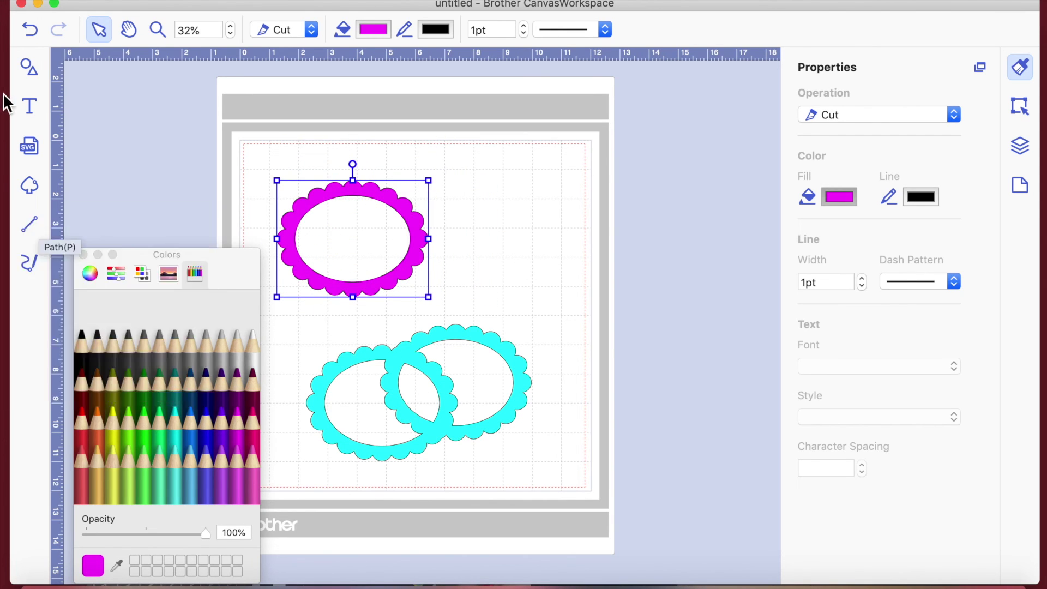
- Add a letter B with the Text tool and stretch it tall across the magenta frame's middle
{"action": "left_click", "coordinate": [31, 106]}
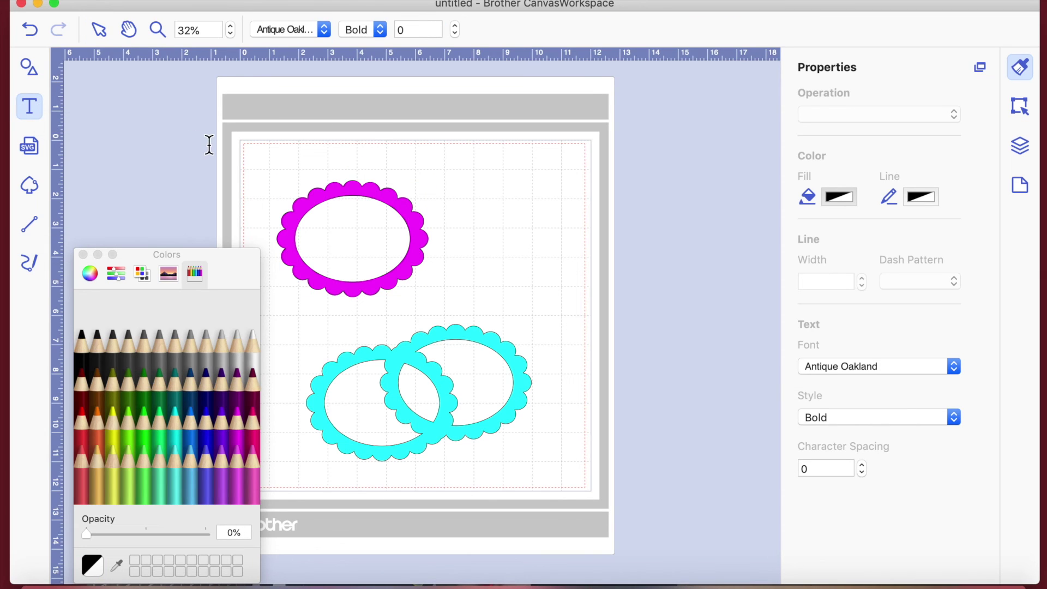
{"action": "left_click", "coordinate": [328, 165]}
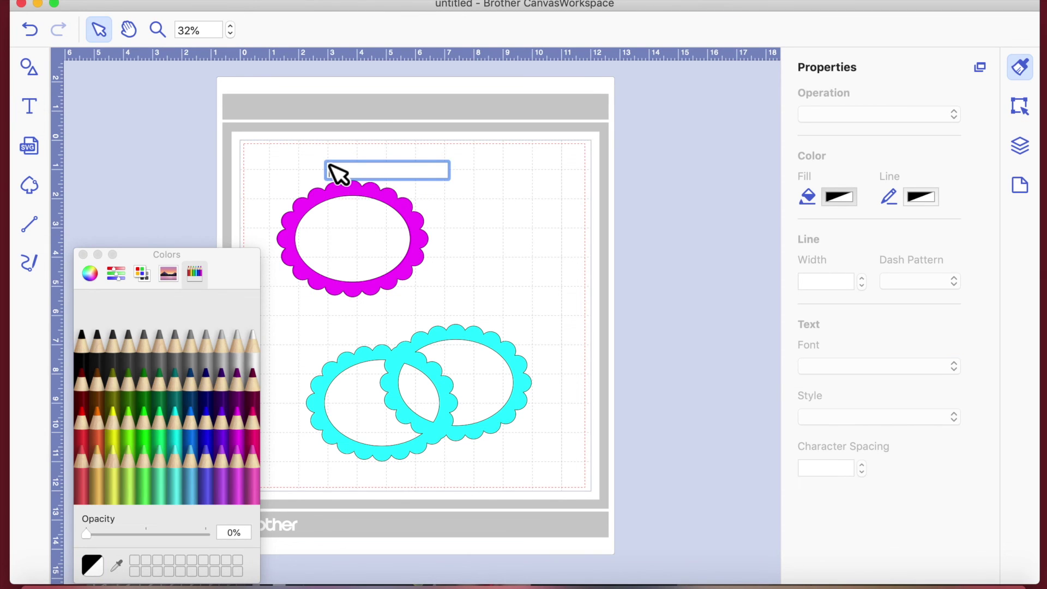
{"action": "left_click", "coordinate": [562, 231]}
{"action": "left_click_drag", "start_coordinate": [346, 179], "coordinate": [363, 290]}
{"action": "left_click", "coordinate": [514, 252]}
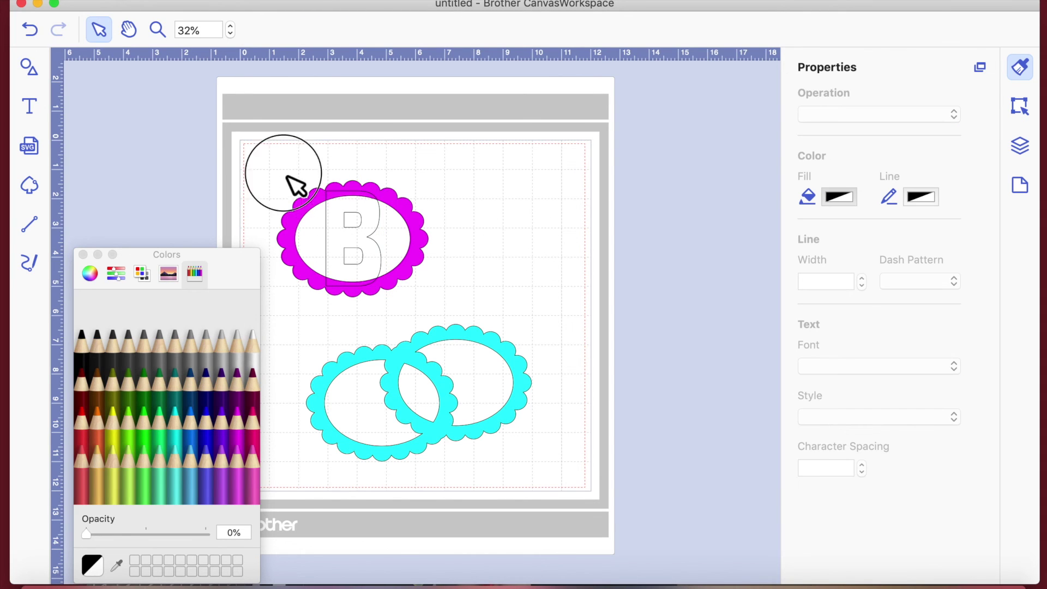
- Select the magenta frame and the letter B together
{"action": "left_click_drag", "start_coordinate": [276, 171], "coordinate": [404, 249]}
{"action": "right_click", "coordinate": [402, 249]}
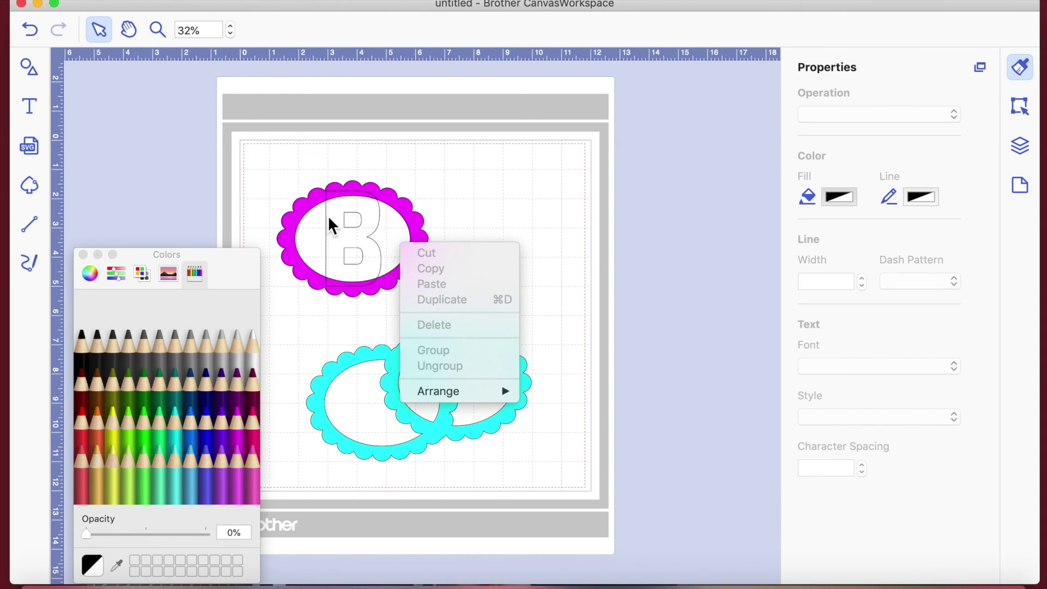
{"action": "left_click", "coordinate": [416, 276]}
{"action": "left_click_drag", "start_coordinate": [269, 152], "coordinate": [454, 270]}
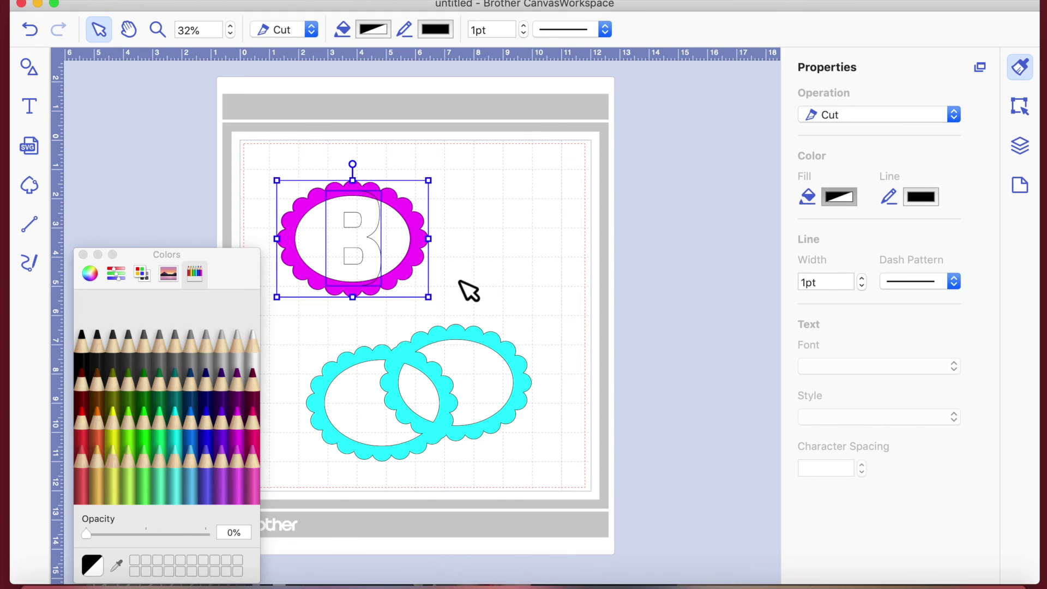
- Weld the letter B onto the magenta scalloped frame and fill the combined shape with Plum
{"action": "left_click", "coordinate": [1020, 106]}
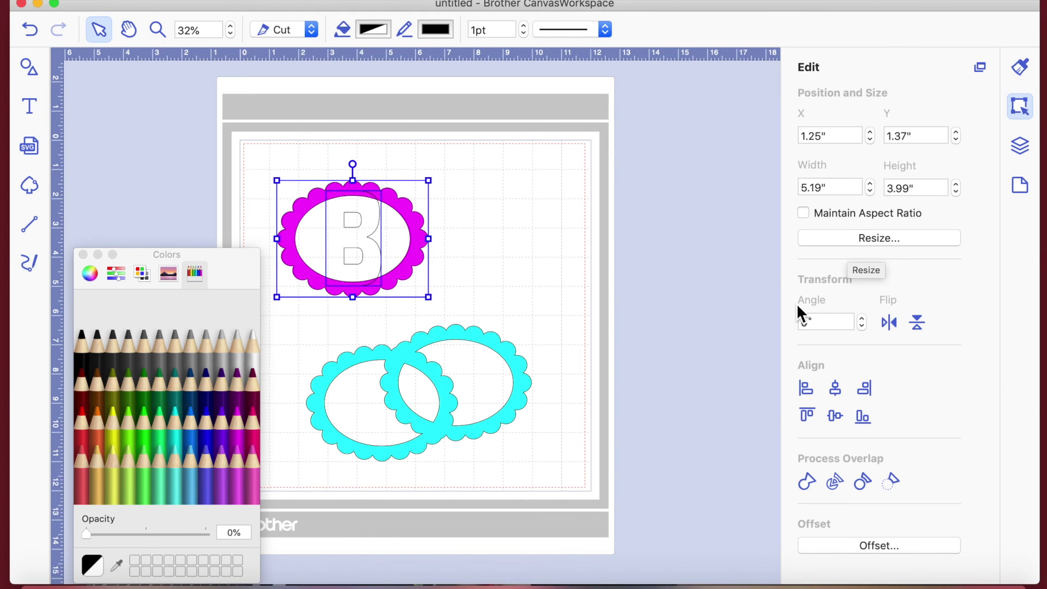
{"action": "left_click", "coordinate": [807, 482]}
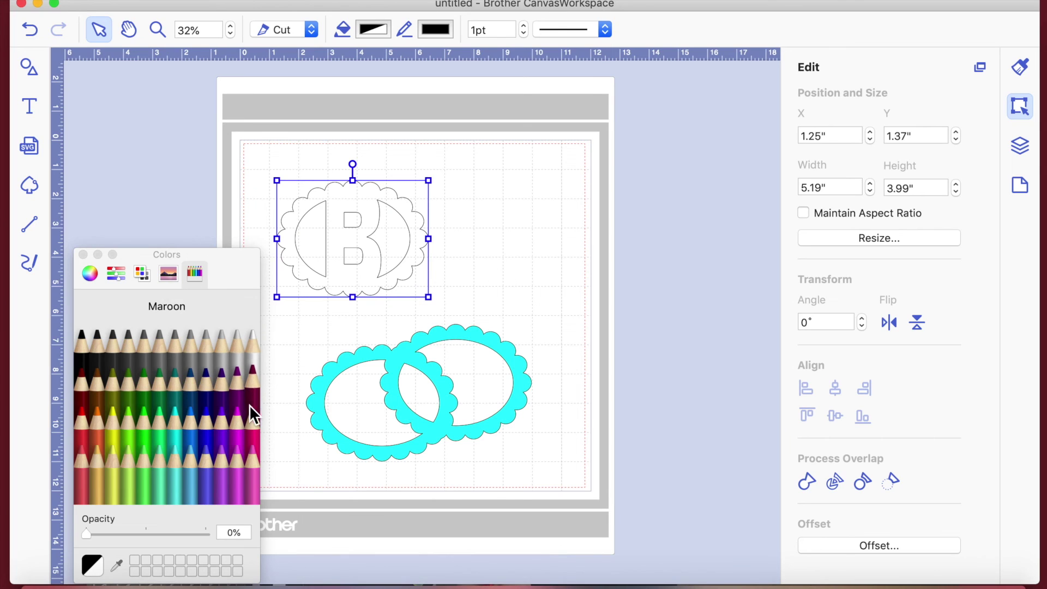
{"action": "left_click", "coordinate": [1021, 67]}
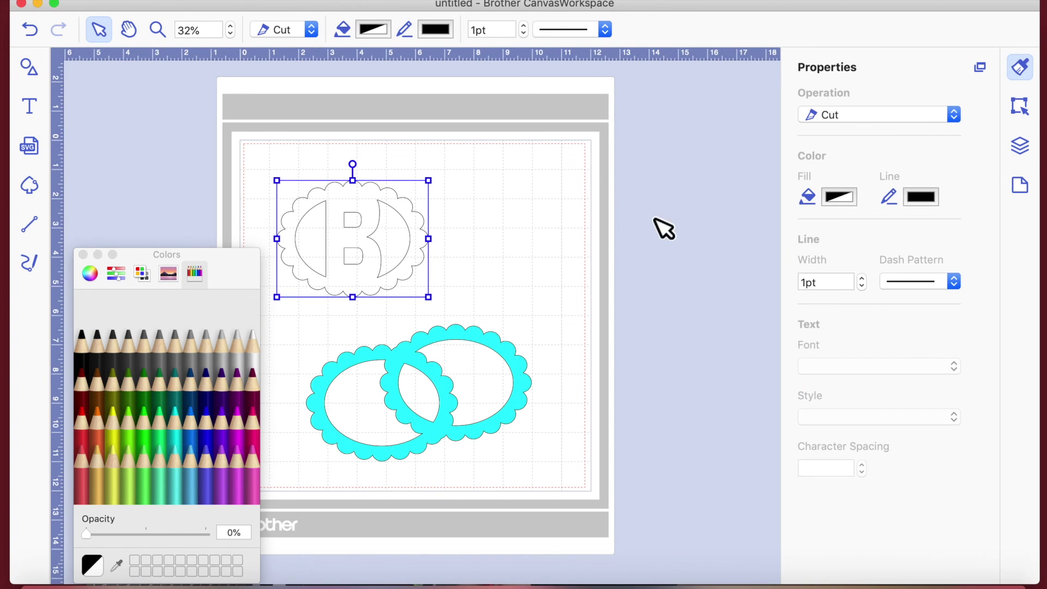
{"action": "left_click", "coordinate": [840, 198]}
{"action": "left_click", "coordinate": [238, 390]}
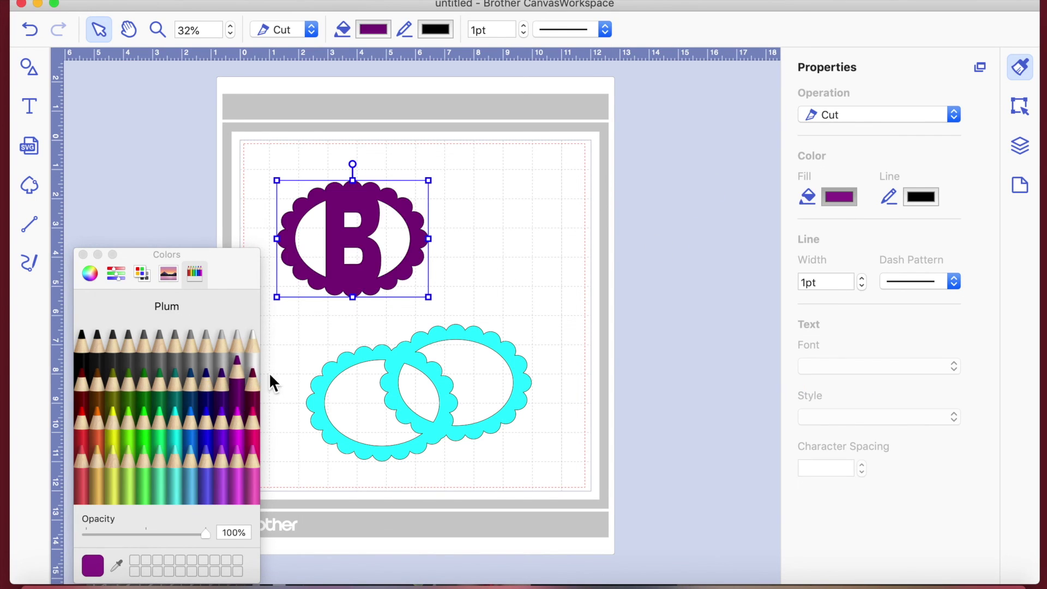
{"action": "left_click", "coordinate": [501, 253]}
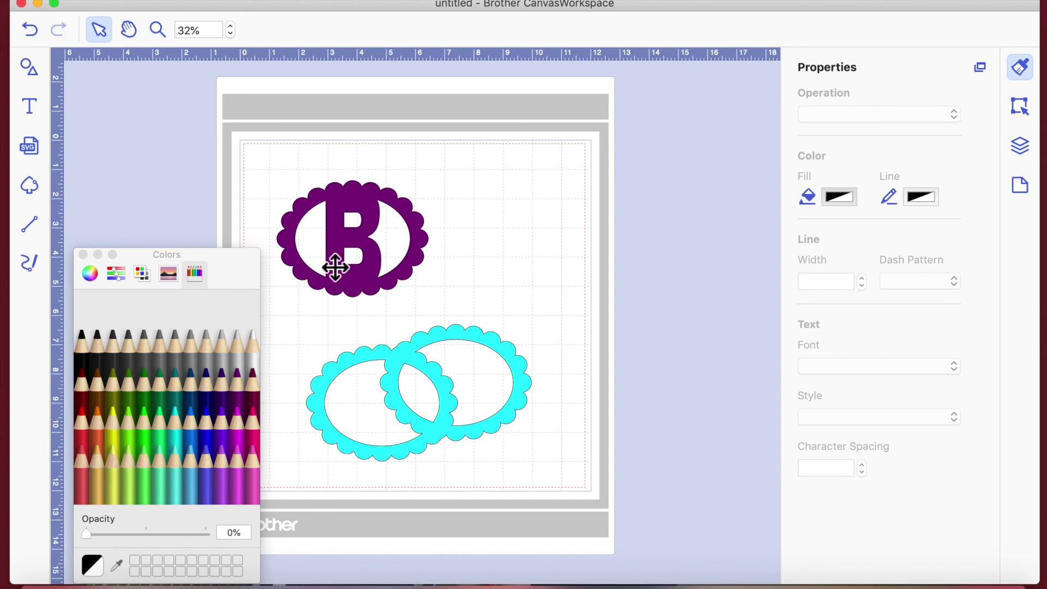
- Close the colour picker and export the design to the Desktop as FCM file 'frame'
{"action": "left_click", "coordinate": [82, 255]}
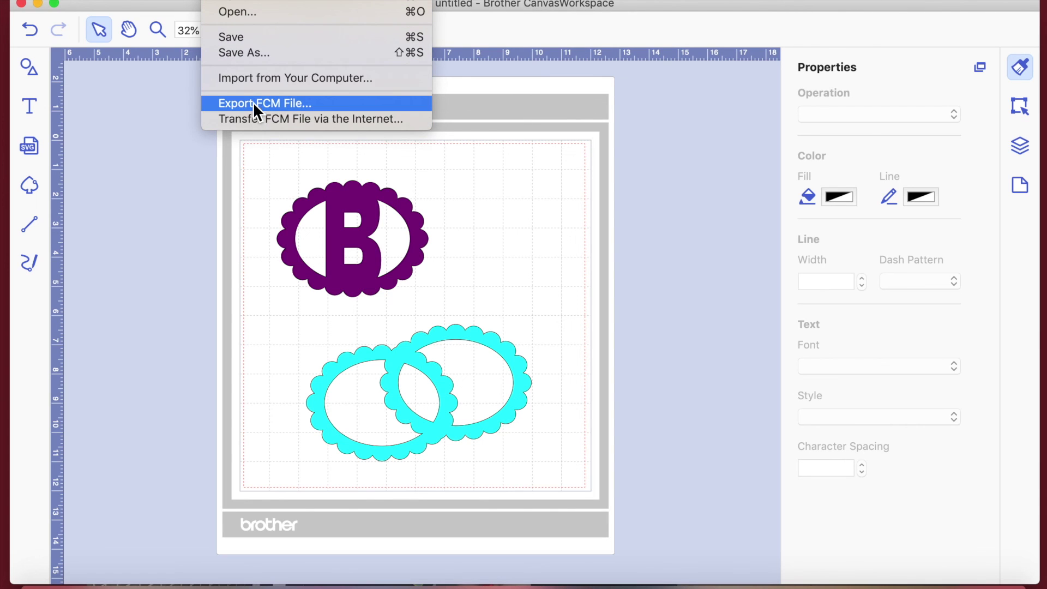
{"action": "left_click", "coordinate": [253, 103]}
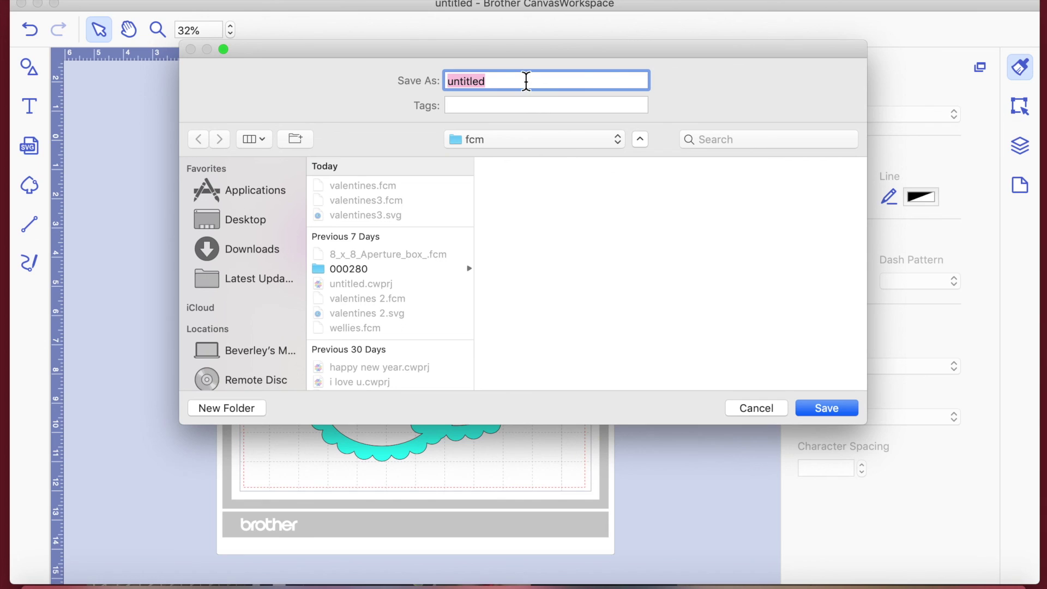
{"action": "type", "text": "fra"}
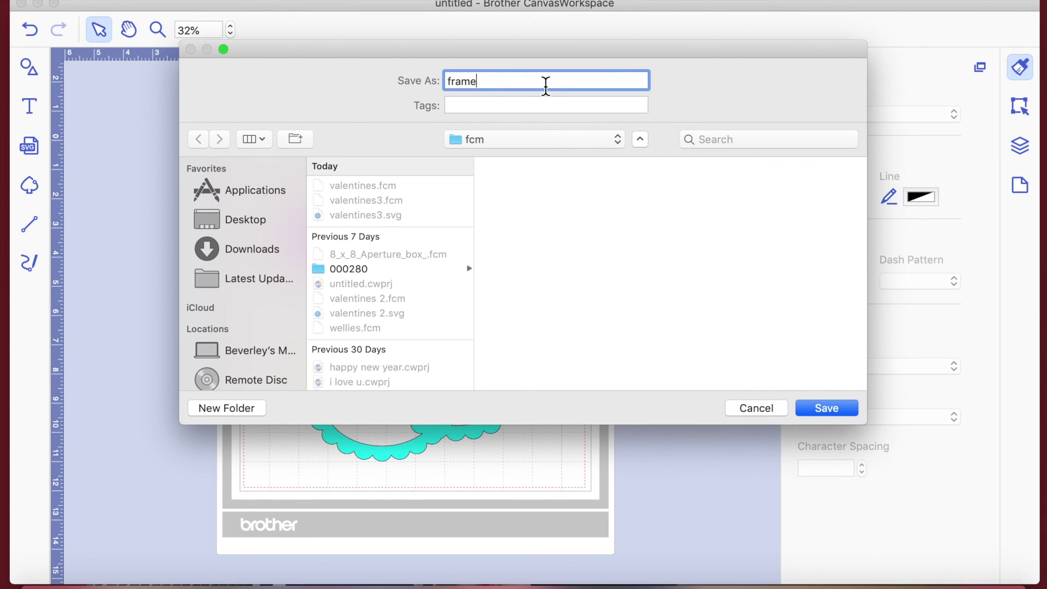
{"action": "type", "text": "me"}
{"action": "scroll", "coordinate": [241, 260], "scroll_direction": "down", "scroll_amount": 3}
{"action": "scroll", "coordinate": [240, 256], "scroll_direction": "up", "scroll_amount": 3}
{"action": "left_click", "coordinate": [251, 195]}
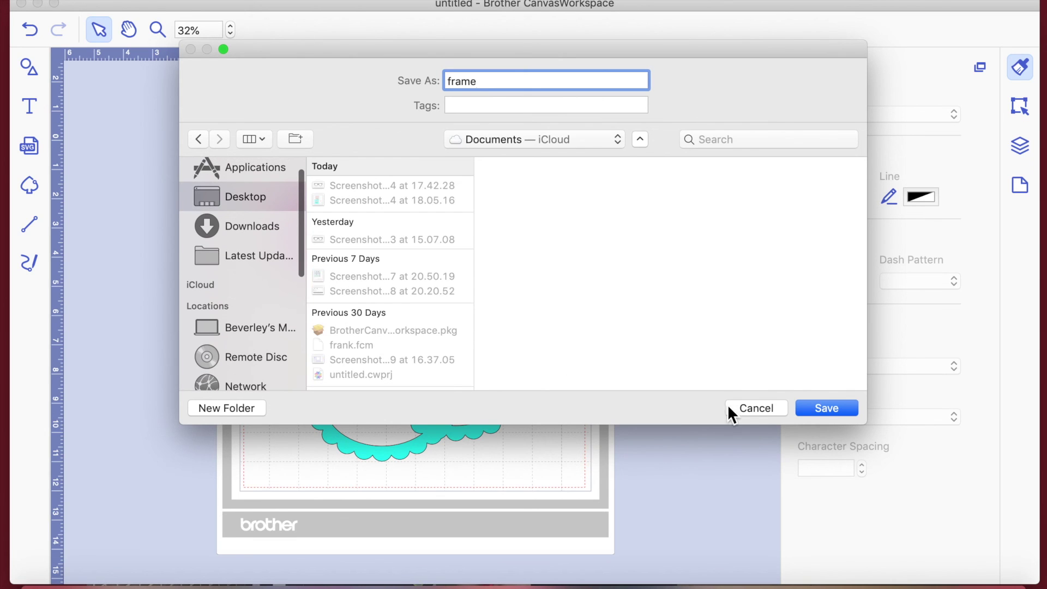
{"action": "left_click", "coordinate": [836, 406]}
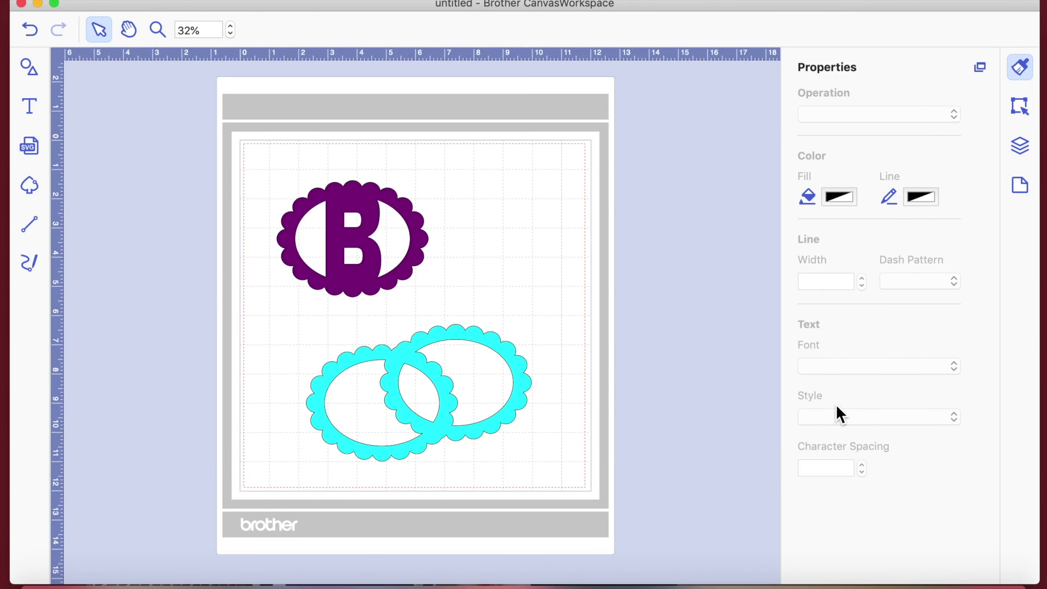